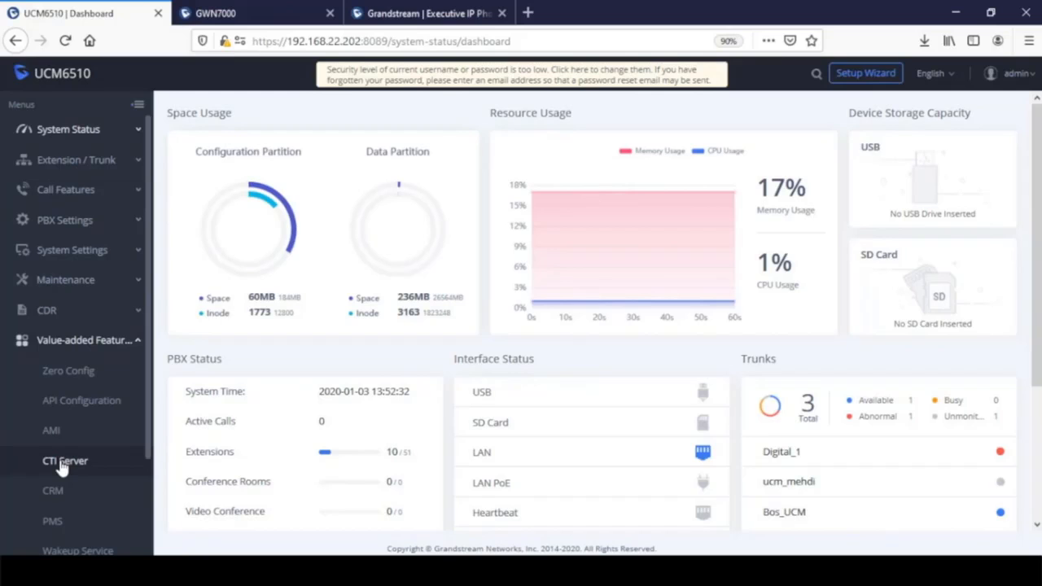
- Open the Zero Config page and browse the 10 listed Grandstream devices
{"action": "left_click", "coordinate": [65, 372]}
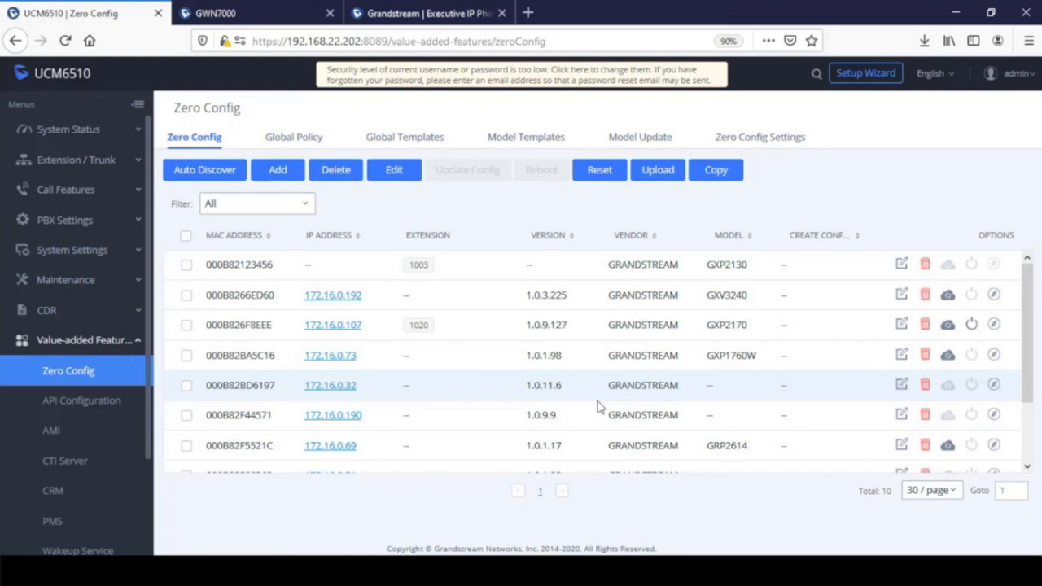
{"action": "scroll", "coordinate": [562, 393], "scroll_direction": "down", "scroll_amount": 2}
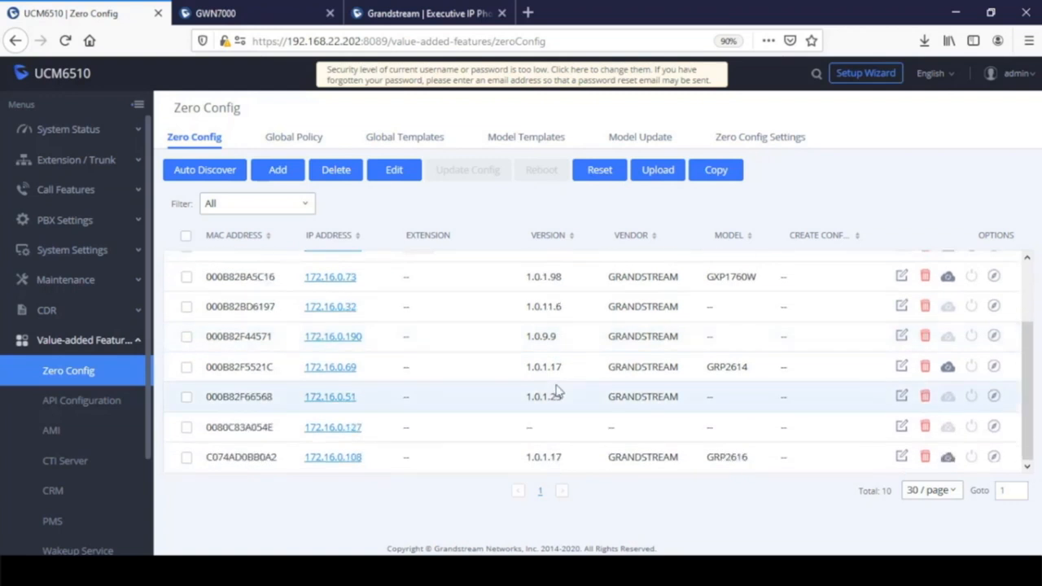
{"action": "scroll", "coordinate": [557, 391], "scroll_direction": "up", "scroll_amount": 2}
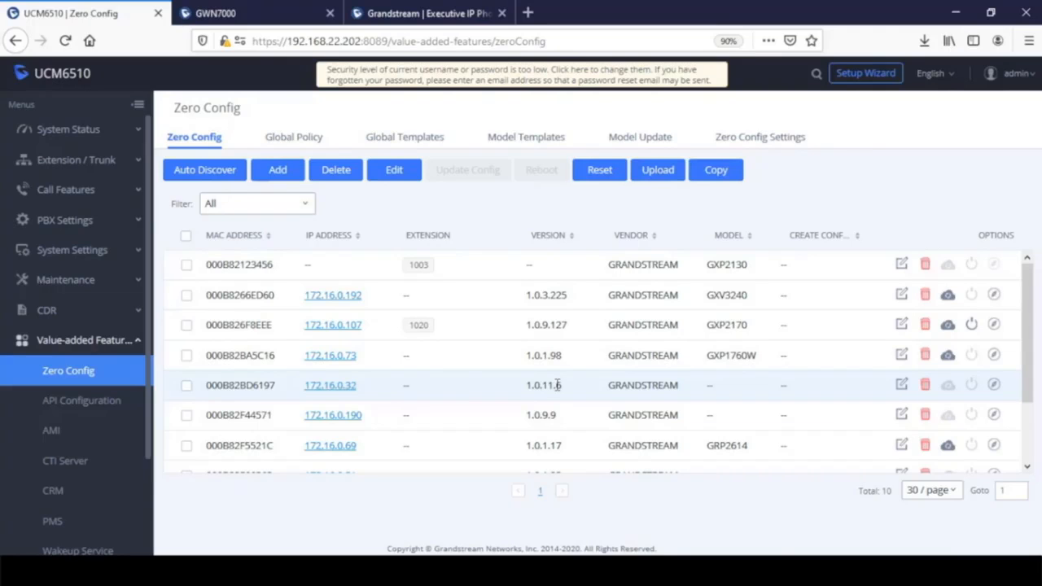
- Run an ARP auto-discover scan of 172.16.0.120
{"action": "left_click", "coordinate": [218, 174]}
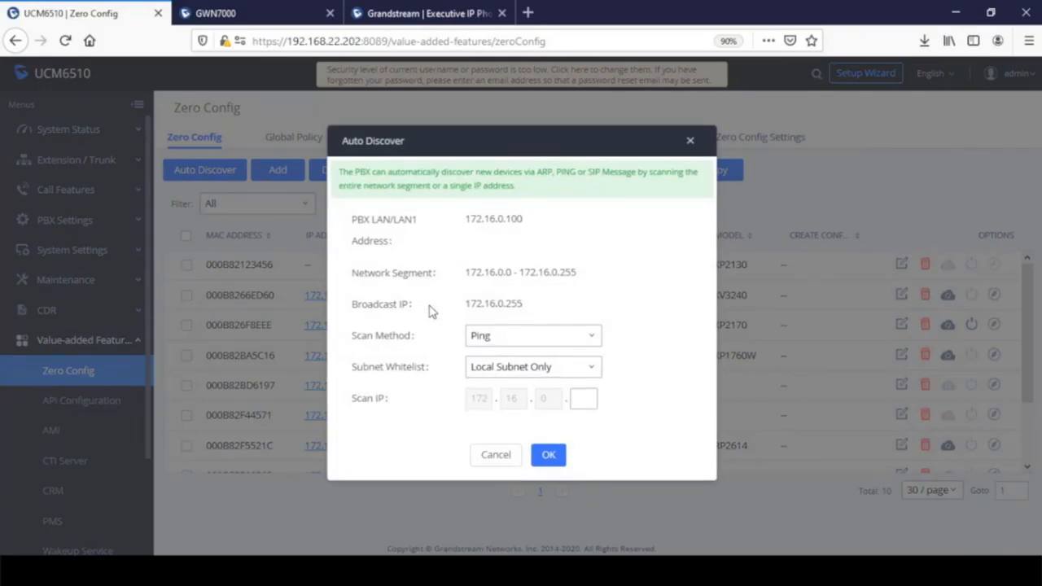
{"action": "left_click", "coordinate": [583, 400]}
{"action": "left_click", "coordinate": [553, 337]}
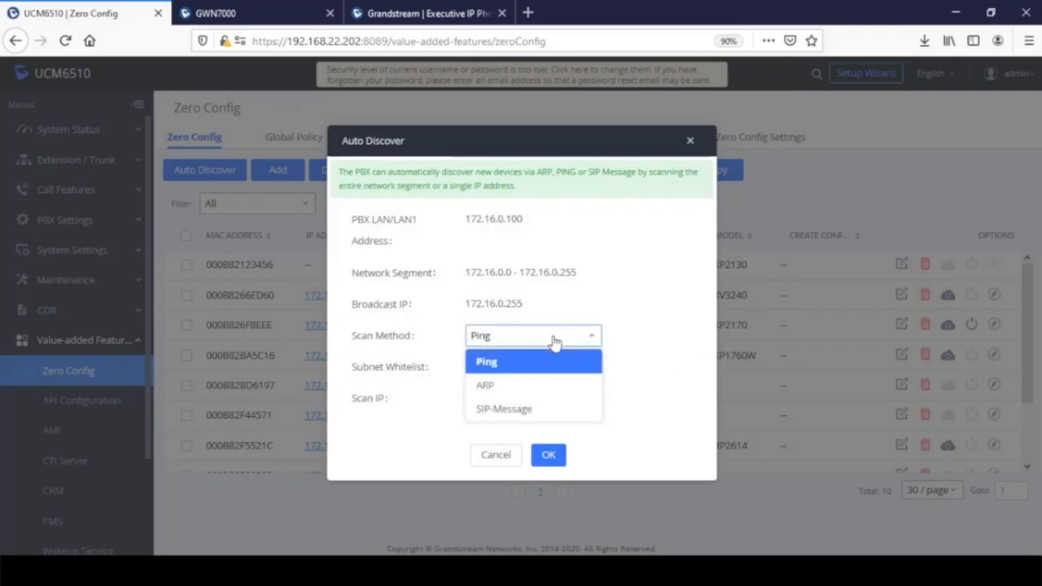
{"action": "left_click", "coordinate": [508, 416]}
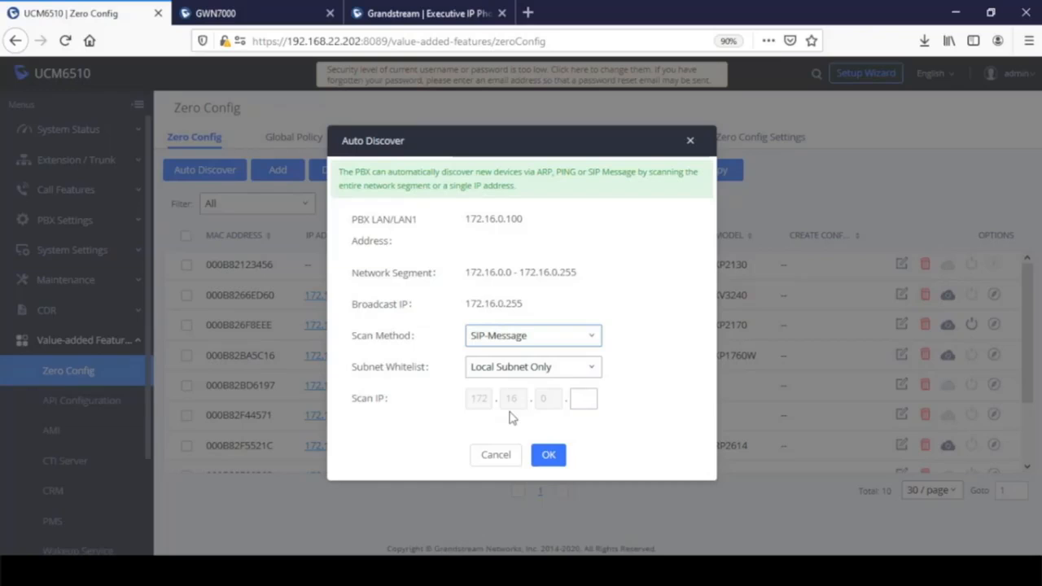
{"action": "left_click", "coordinate": [508, 344]}
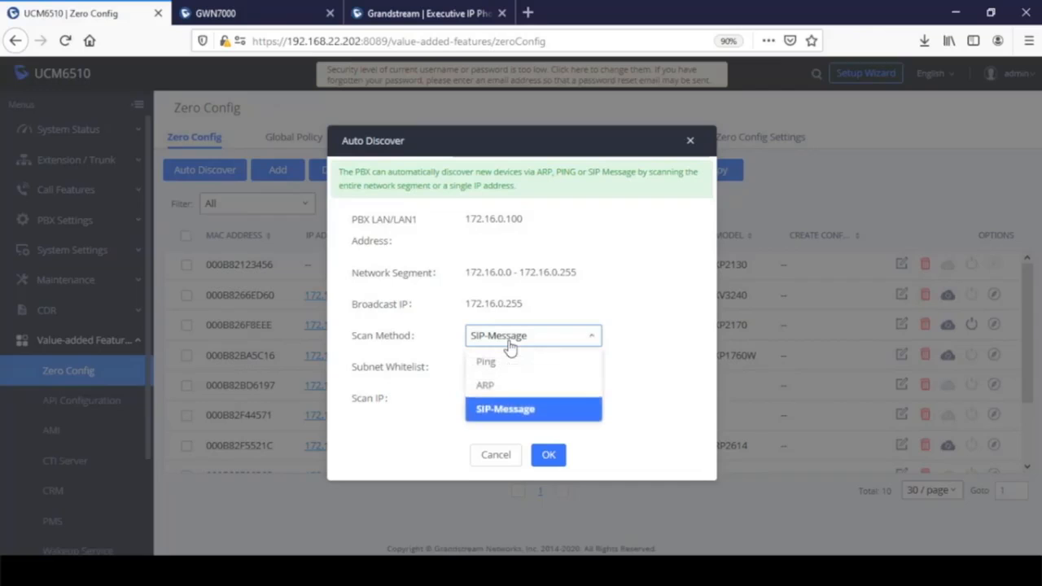
{"action": "left_click", "coordinate": [486, 384]}
{"action": "left_click", "coordinate": [578, 397]}
{"action": "type", "text": "120"}
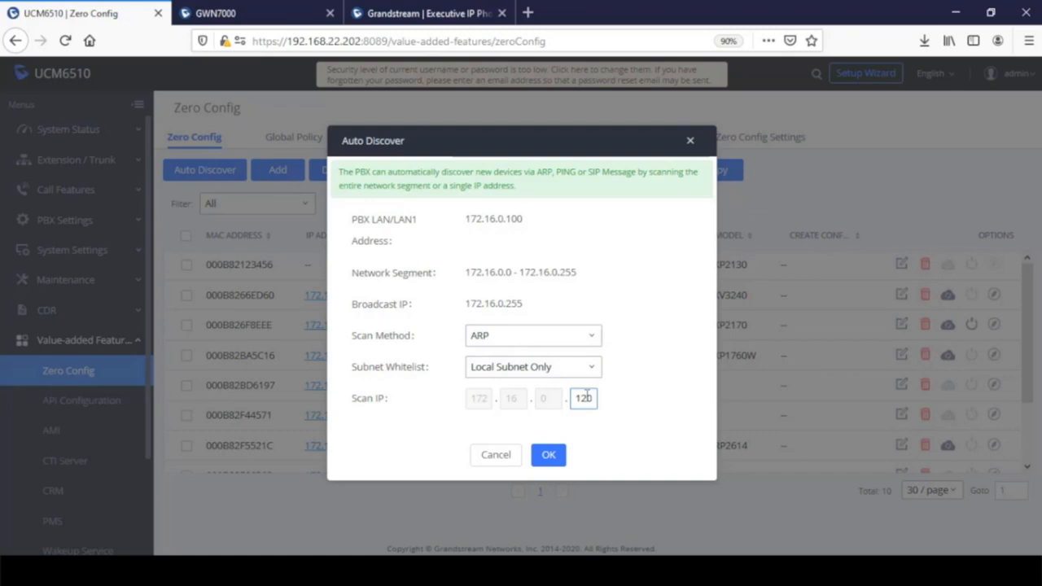
{"action": "left_click", "coordinate": [547, 454]}
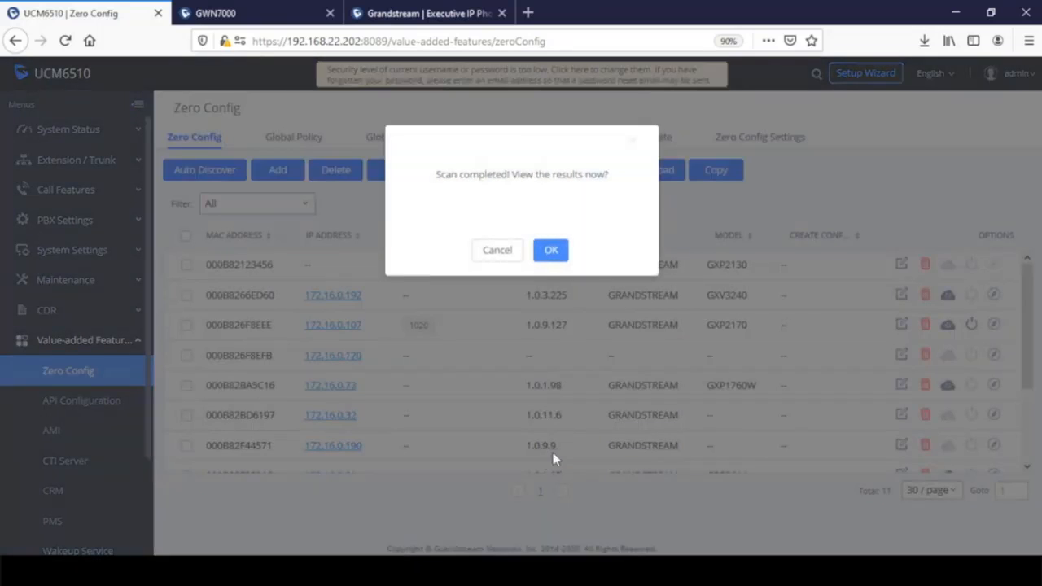
- View the scan results and delete discovered device 000B826F8EFB, leaving the list empty
{"action": "left_click", "coordinate": [550, 250]}
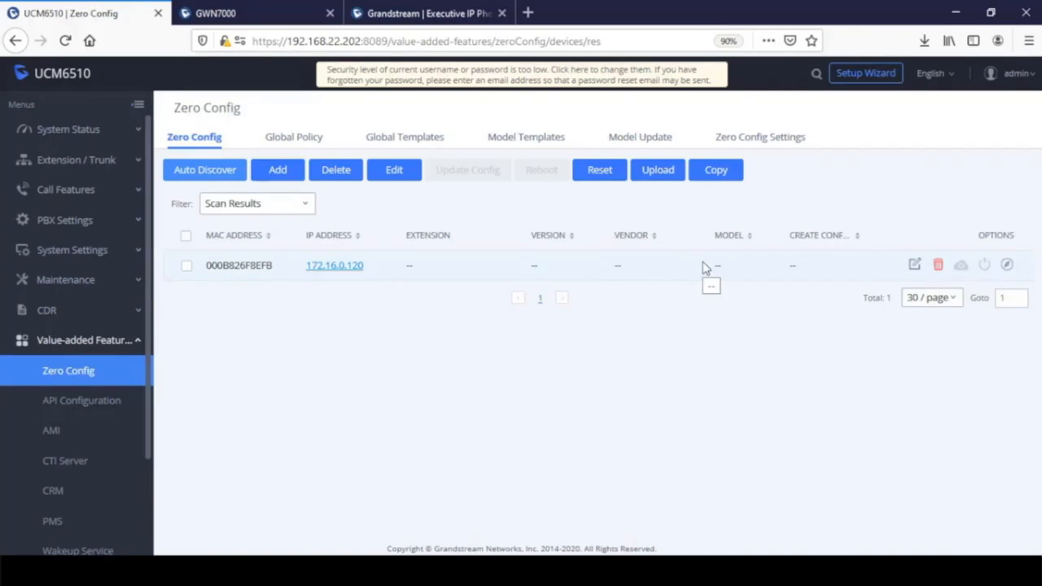
{"action": "left_click", "coordinate": [188, 267]}
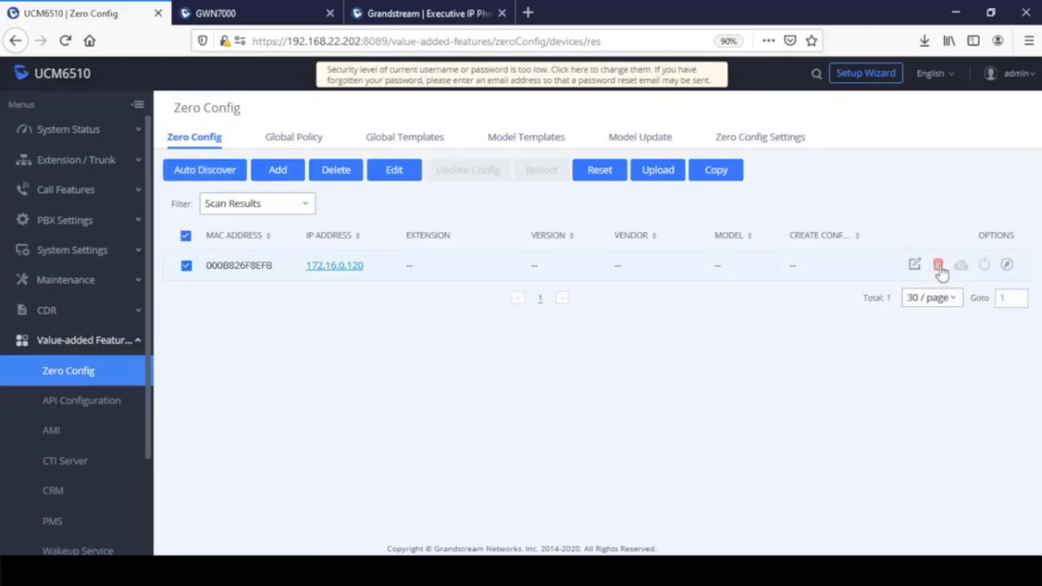
{"action": "left_click", "coordinate": [938, 264]}
{"action": "left_click", "coordinate": [888, 356]}
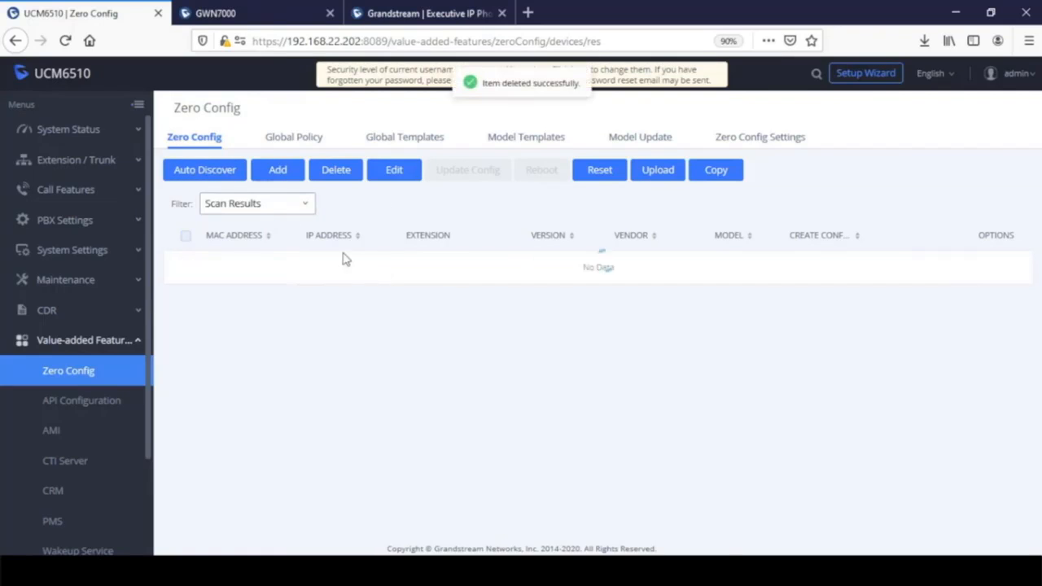
{"action": "left_click", "coordinate": [268, 205]}
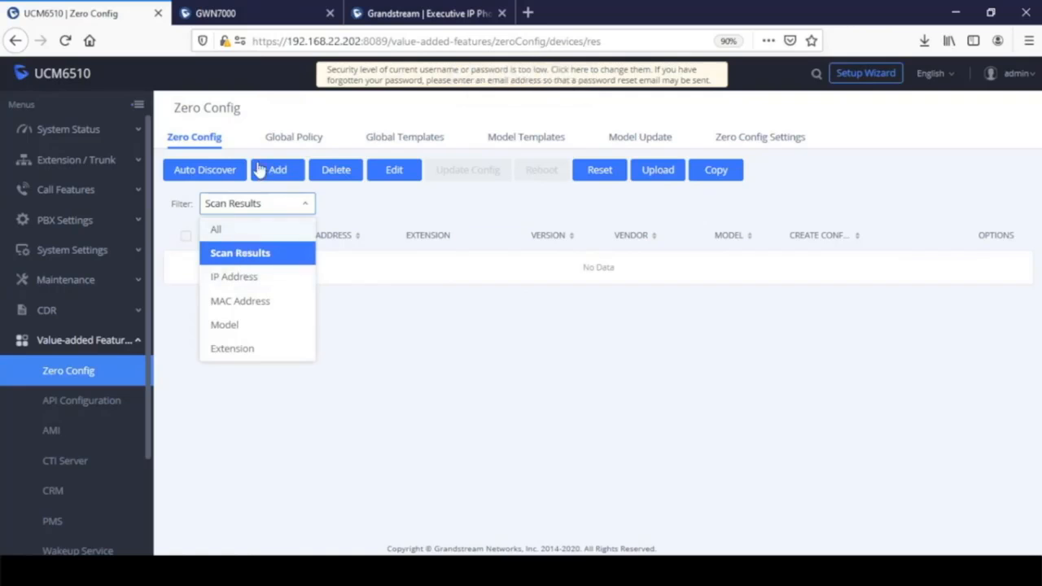
{"action": "left_click", "coordinate": [224, 179]}
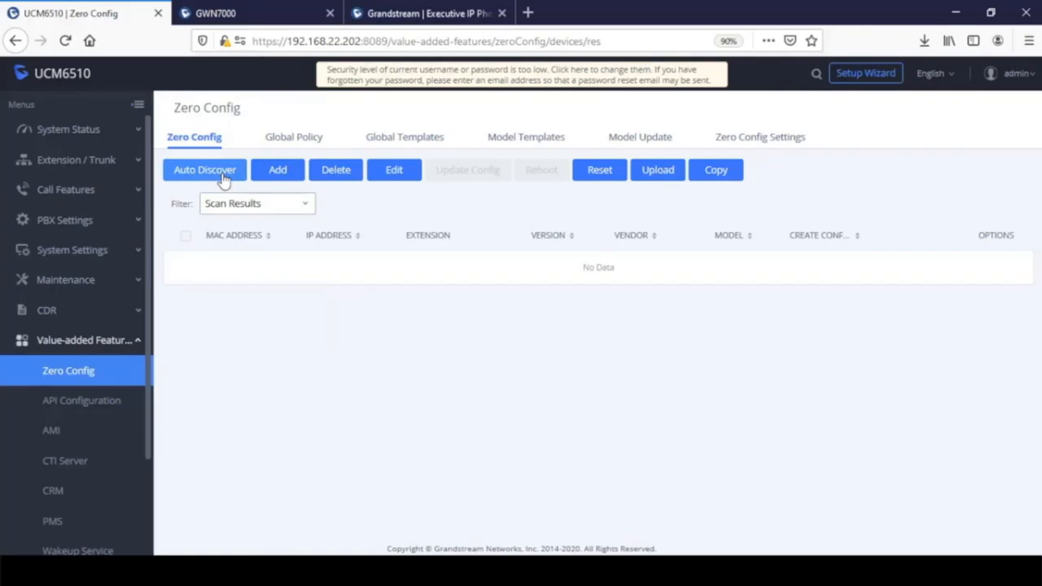
- Rescan 172.16.0.120 using SIP-Message and view the results showing the GXP2170
{"action": "left_click", "coordinate": [224, 179]}
{"action": "left_click", "coordinate": [530, 336]}
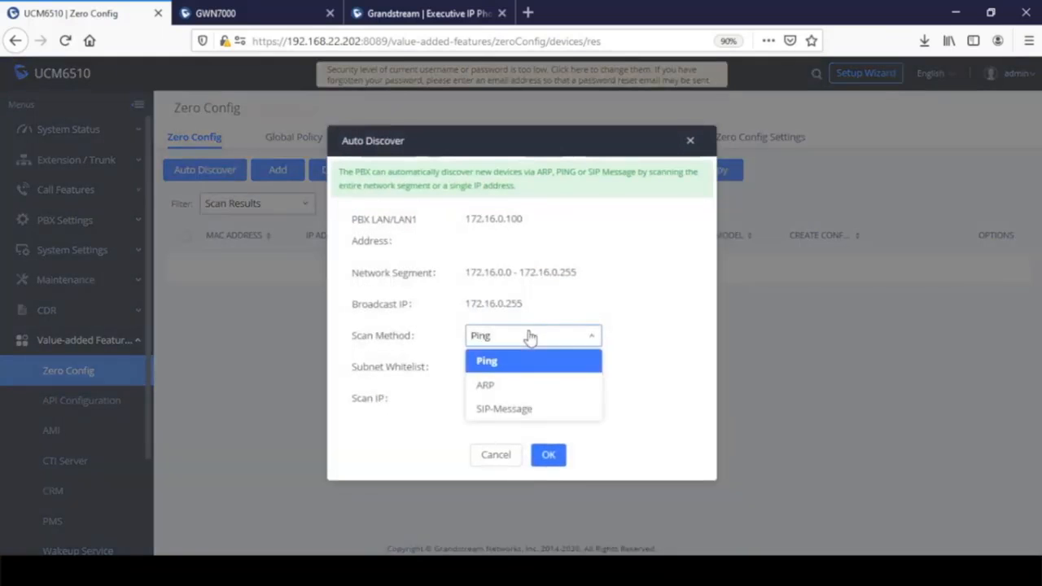
{"action": "left_click", "coordinate": [520, 407]}
{"action": "left_click", "coordinate": [582, 398]}
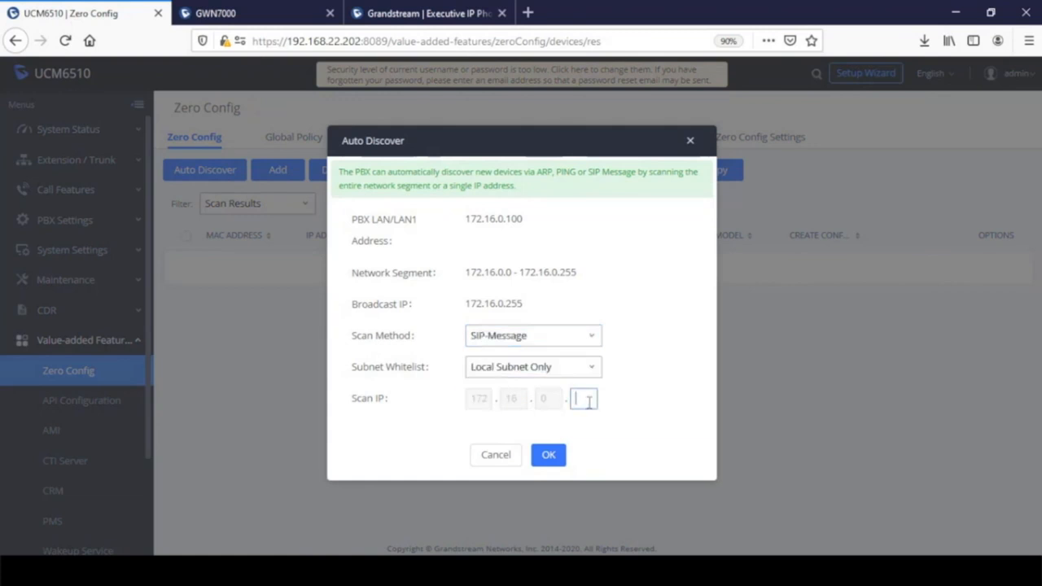
{"action": "type", "text": "120"}
{"action": "left_click", "coordinate": [550, 455]}
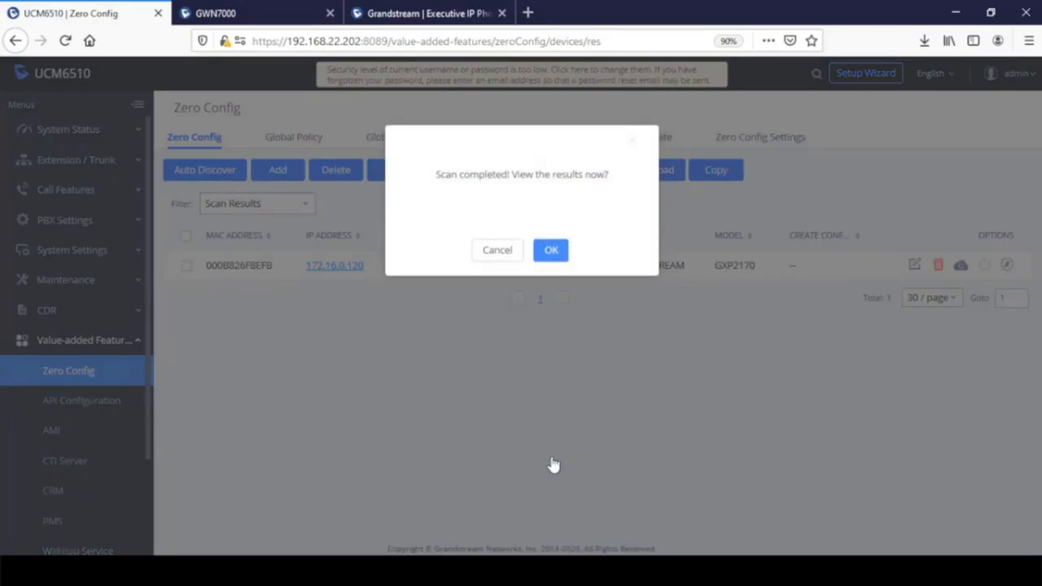
{"action": "left_click", "coordinate": [549, 254]}
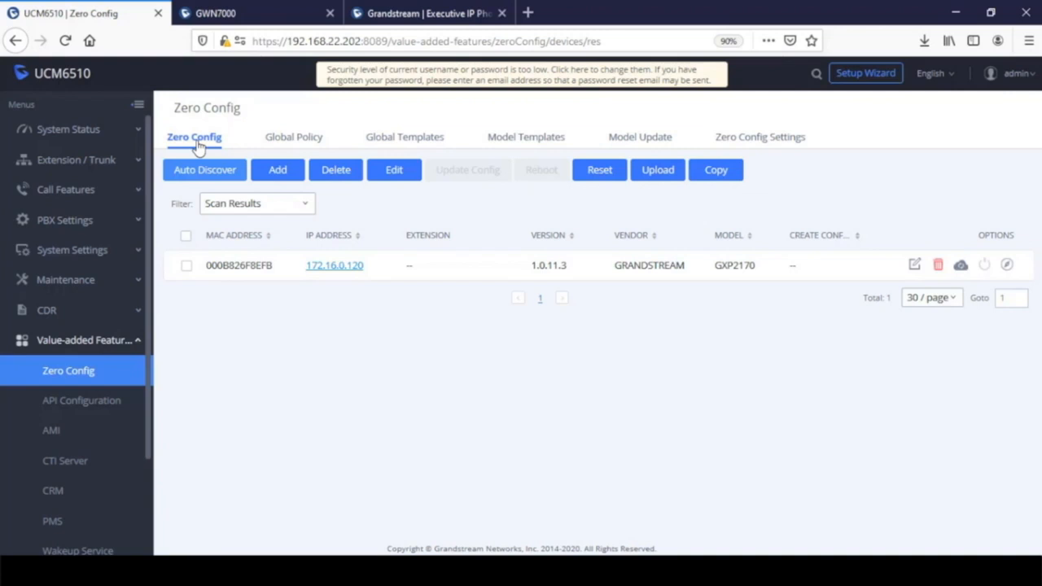
- Enable Account 1 on device 000B826F8EFB with extension 1021 and save it
{"action": "left_click", "coordinate": [914, 267]}
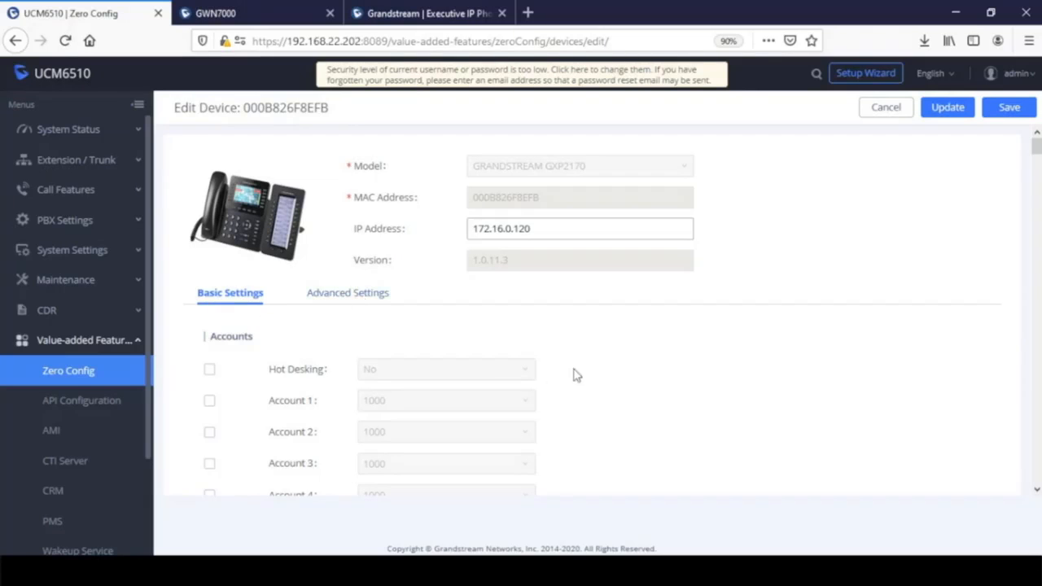
{"action": "scroll", "coordinate": [625, 375], "scroll_direction": "down", "scroll_amount": 2}
{"action": "scroll", "coordinate": [625, 375], "scroll_direction": "down", "scroll_amount": 11}
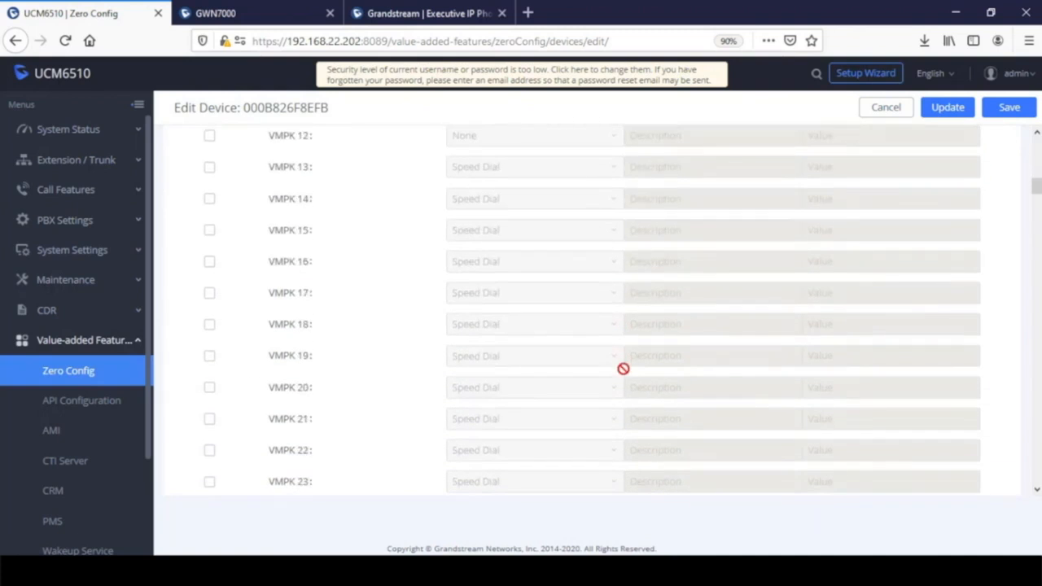
{"action": "scroll", "coordinate": [272, 361], "scroll_direction": "up", "scroll_amount": 13}
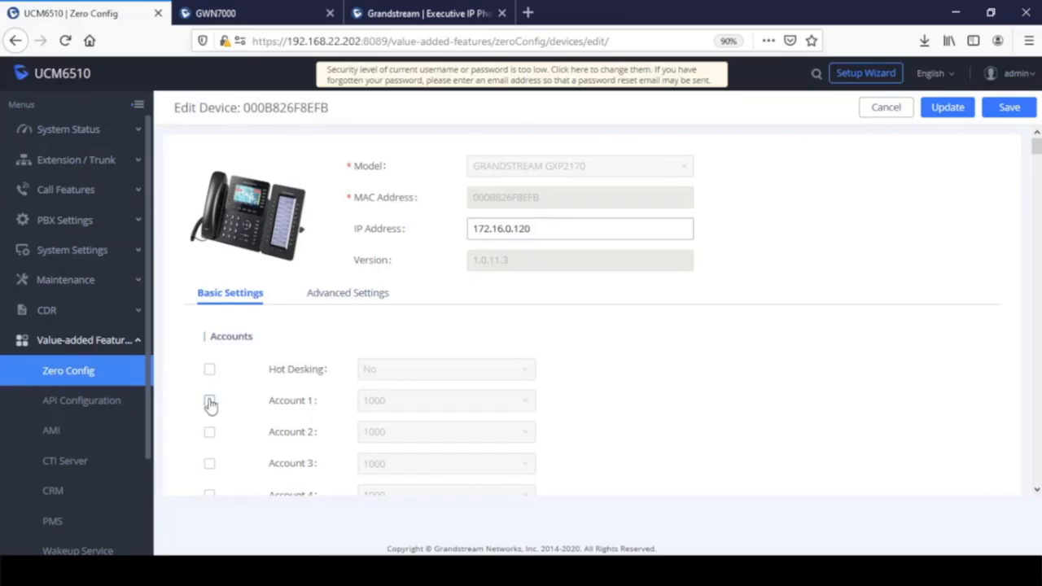
{"action": "left_click", "coordinate": [210, 403]}
{"action": "left_click", "coordinate": [523, 402]}
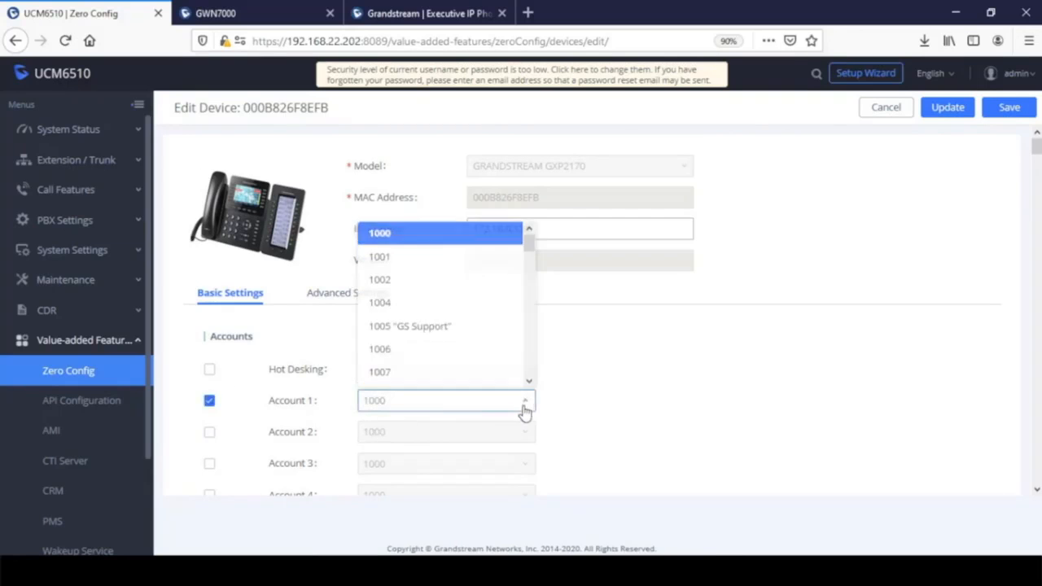
{"action": "scroll", "coordinate": [468, 350], "scroll_direction": "down", "scroll_amount": 5}
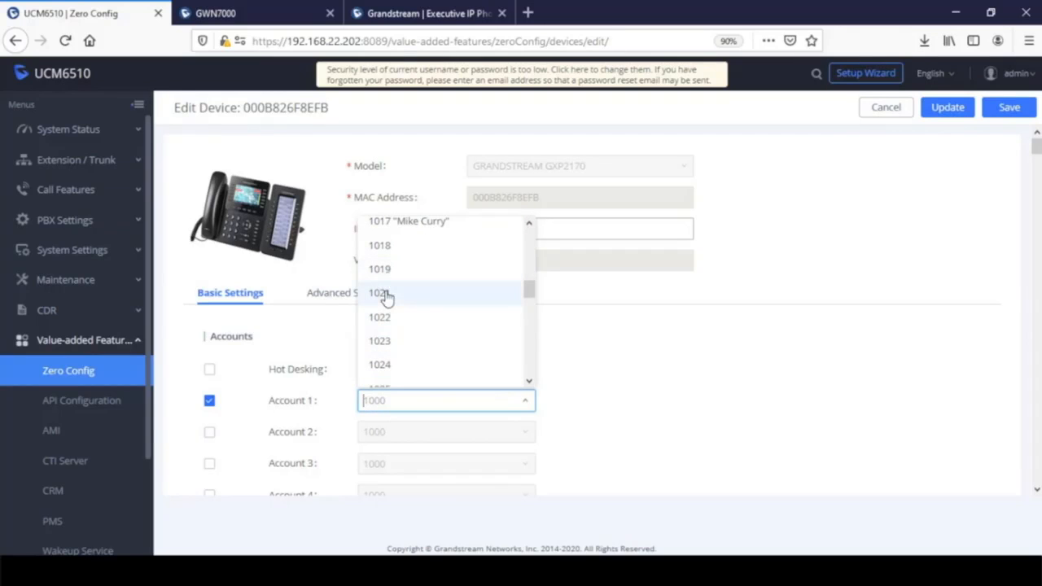
{"action": "left_click", "coordinate": [385, 299]}
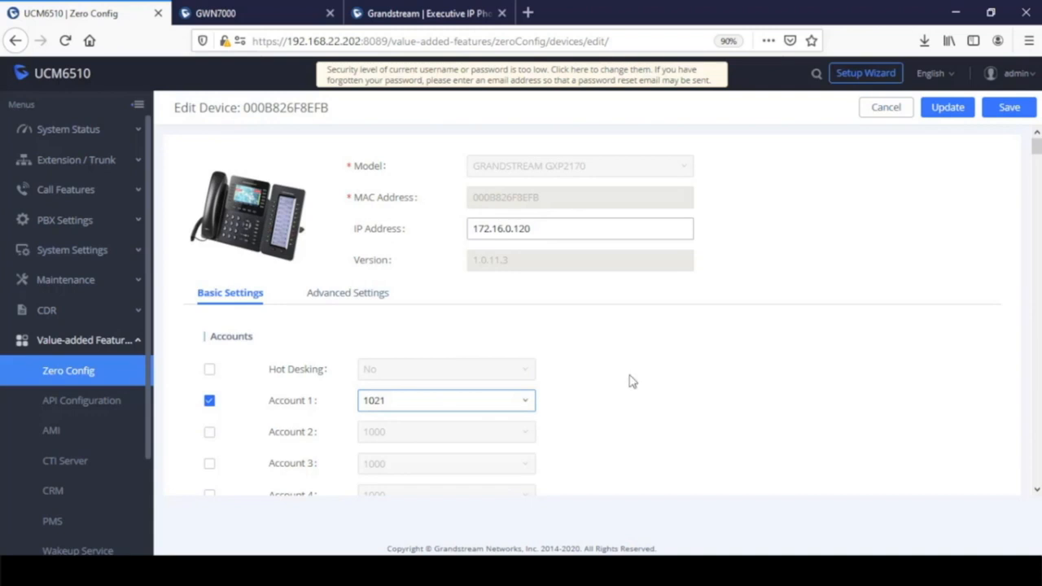
{"action": "left_click", "coordinate": [1009, 108]}
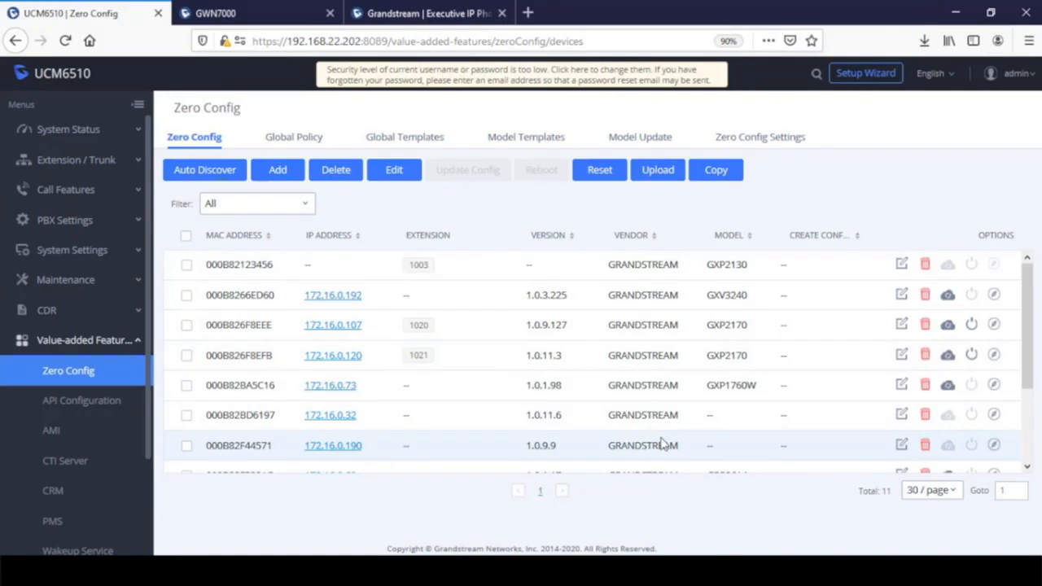
- Reopen device 000B826F8EFB's advanced settings and request its custom settings page
{"action": "left_click", "coordinate": [901, 356]}
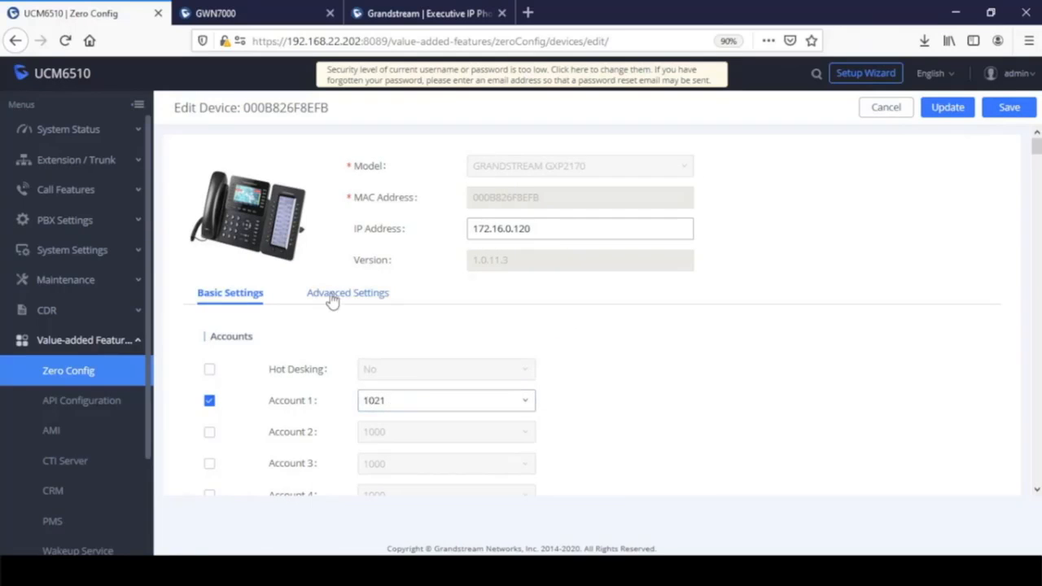
{"action": "left_click", "coordinate": [330, 299]}
{"action": "left_click", "coordinate": [262, 367]}
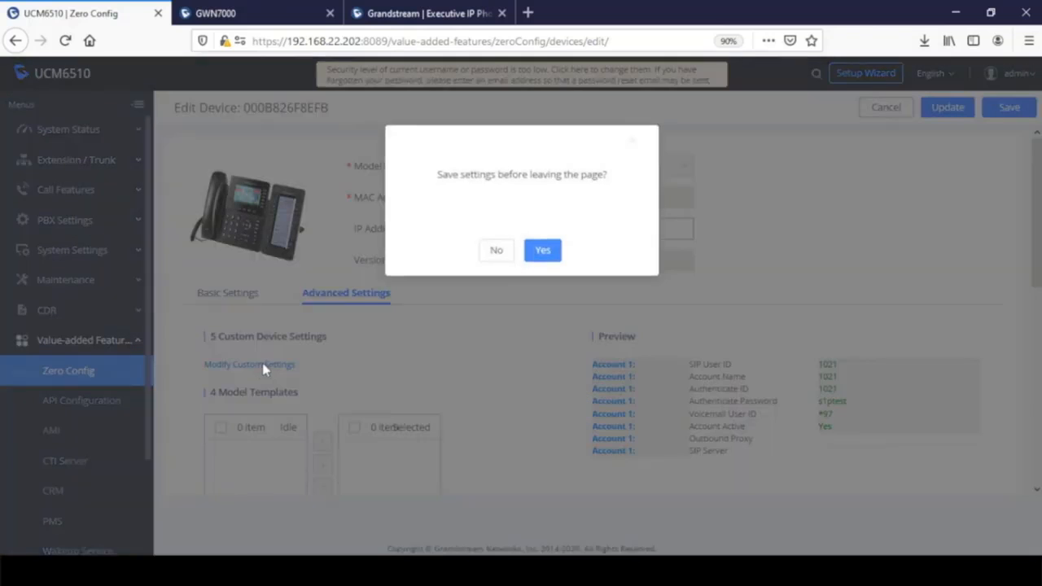
{"action": "left_click", "coordinate": [542, 252]}
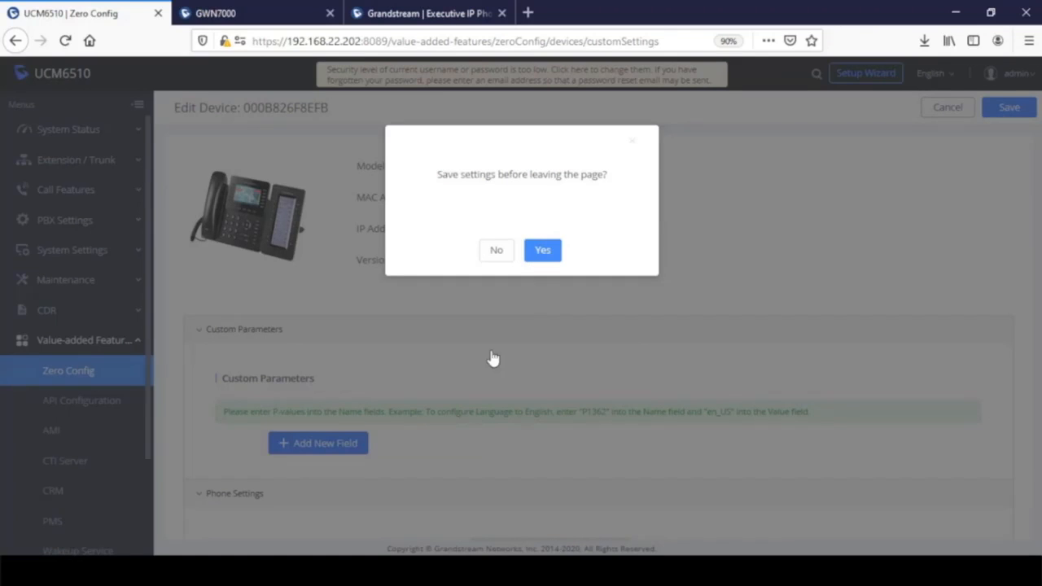
- Agree to save before leaving and enable custom settings for Account 1
{"action": "left_click", "coordinate": [541, 255]}
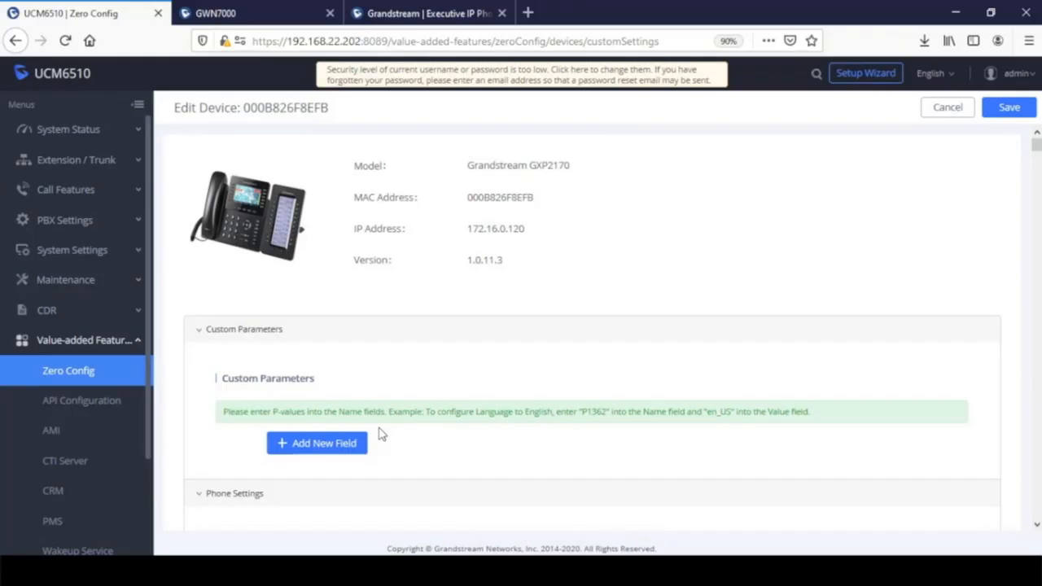
{"action": "scroll", "coordinate": [421, 431], "scroll_direction": "down", "scroll_amount": 4}
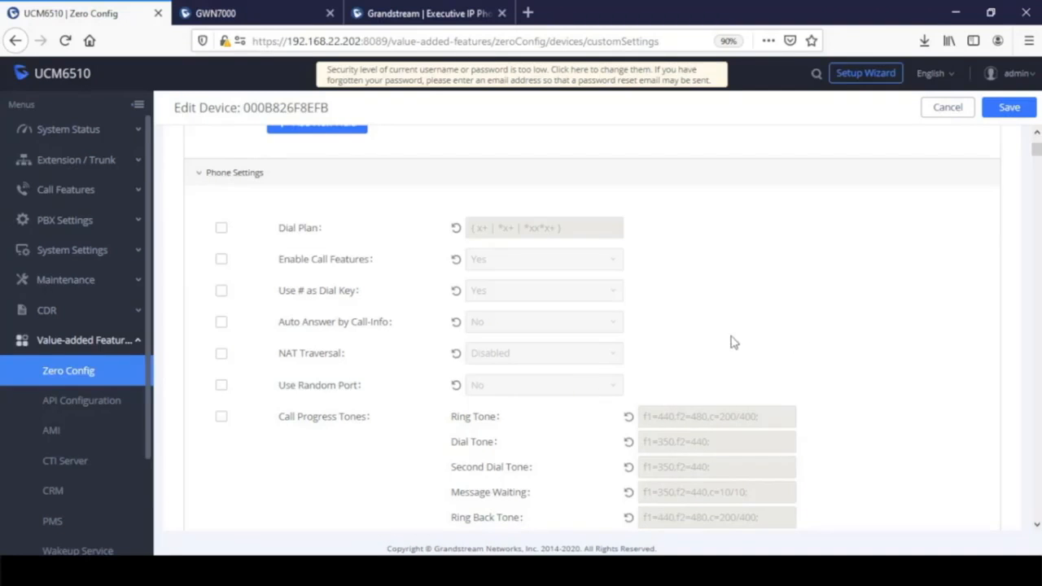
{"action": "scroll", "coordinate": [732, 338], "scroll_direction": "down", "scroll_amount": 5}
{"action": "scroll", "coordinate": [820, 366], "scroll_direction": "down", "scroll_amount": 2}
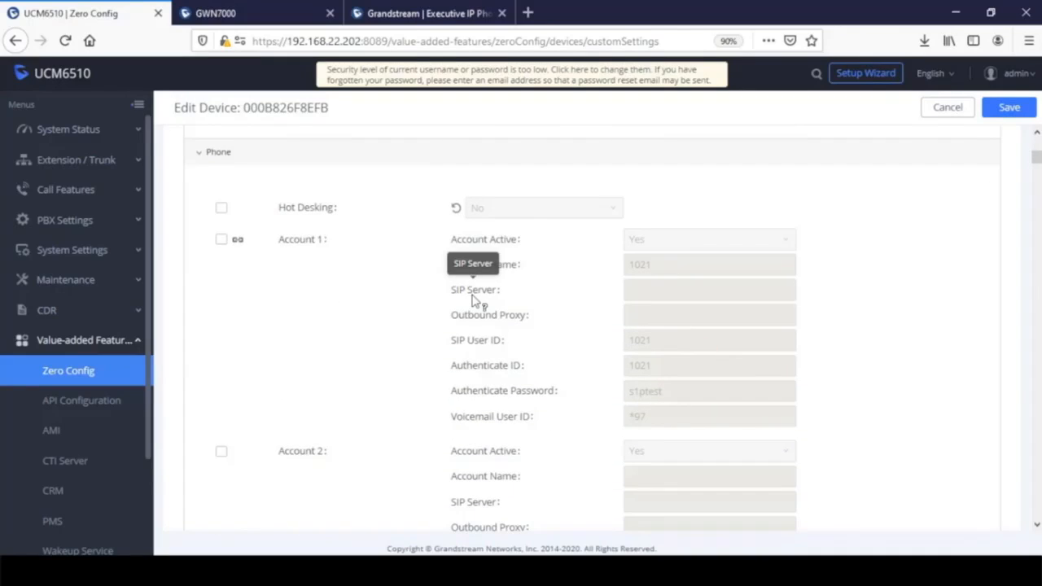
{"action": "left_click", "coordinate": [220, 243]}
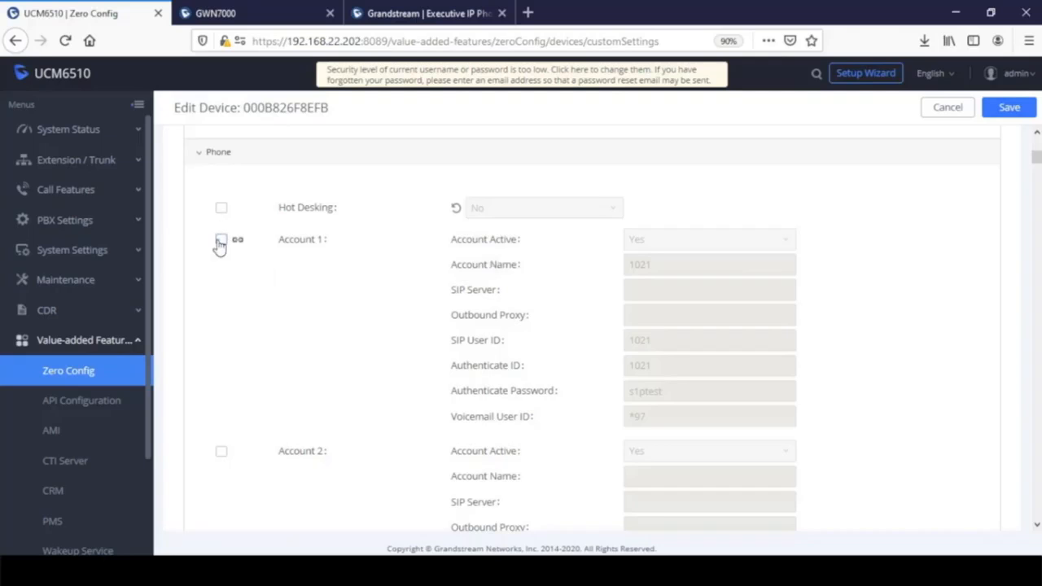
{"action": "scroll", "coordinate": [360, 336], "scroll_direction": "down", "scroll_amount": 6}
{"action": "scroll", "coordinate": [361, 336], "scroll_direction": "down", "scroll_amount": 10}
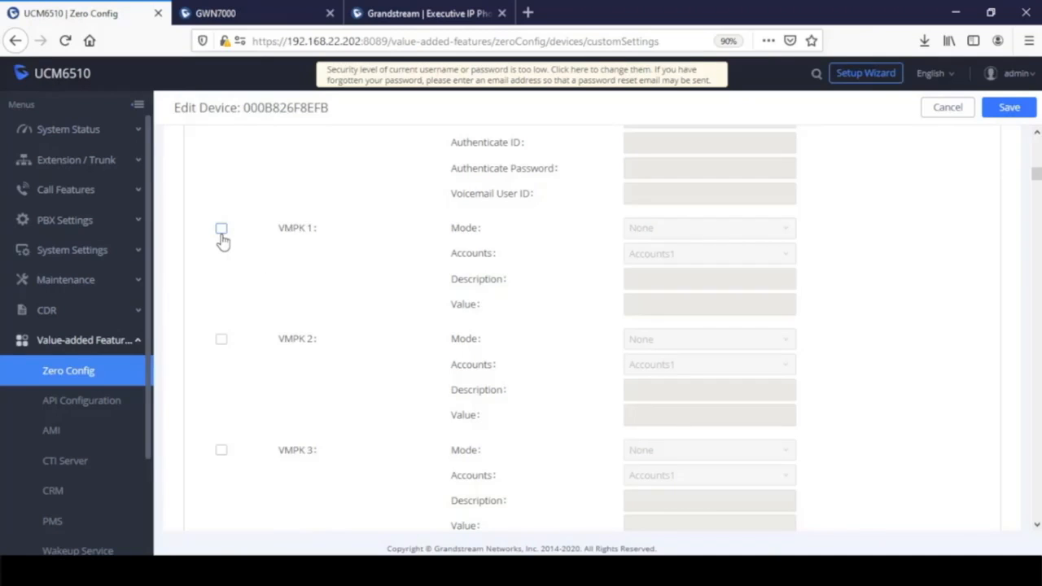
- Make VMPK 2 a BLF key labelled with the contact's name, value 1003
{"action": "left_click", "coordinate": [222, 340]}
{"action": "left_click", "coordinate": [653, 343]}
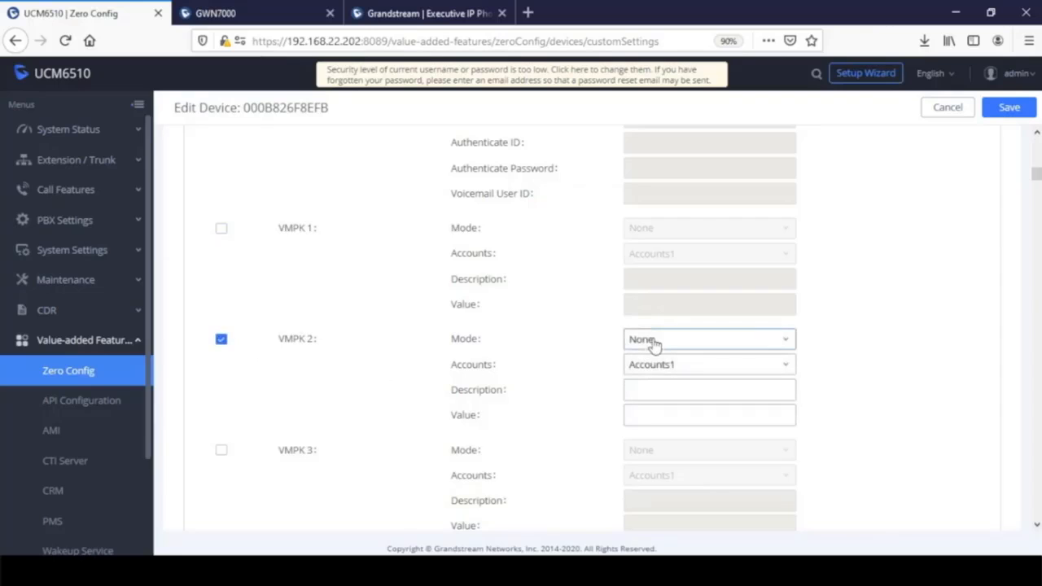
{"action": "left_click", "coordinate": [681, 336]}
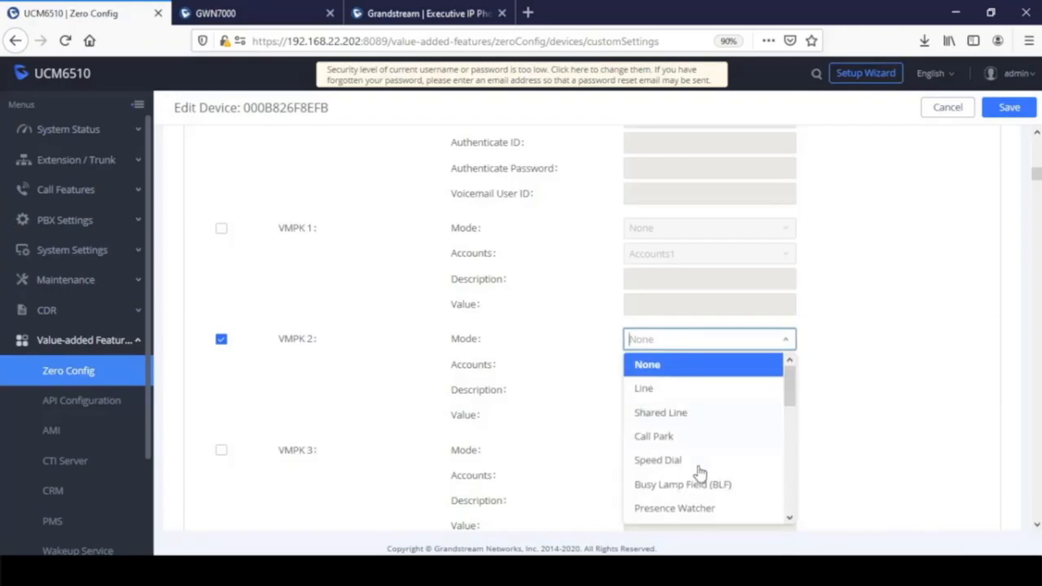
{"action": "left_click", "coordinate": [704, 493]}
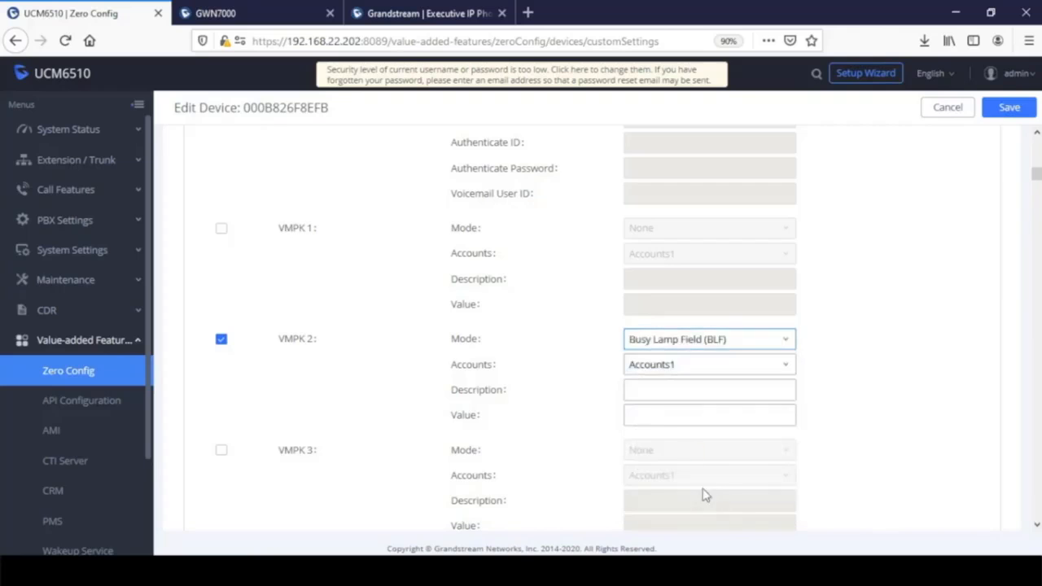
{"action": "left_click", "coordinate": [692, 390]}
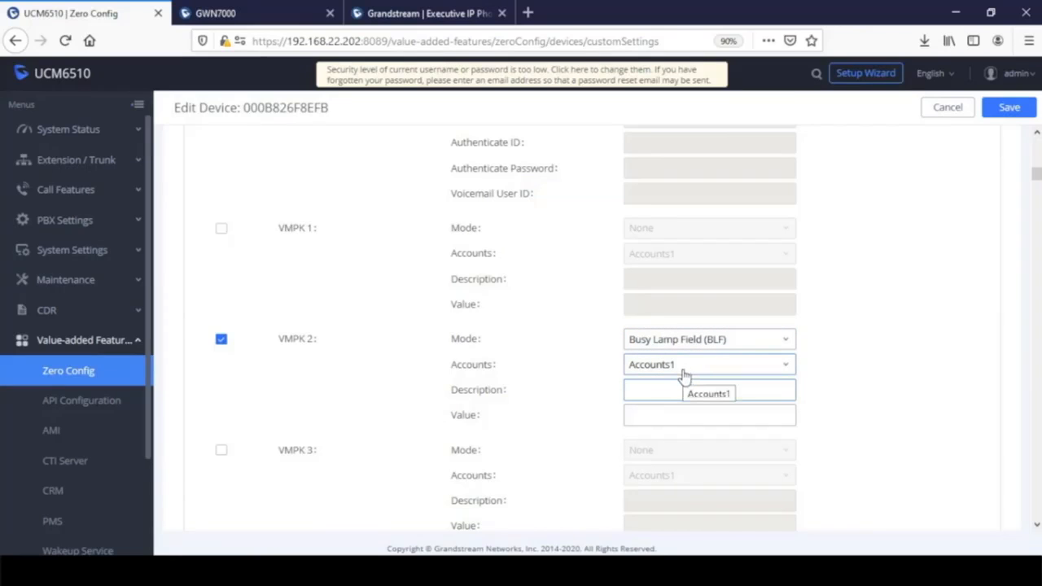
{"action": "type", "text": "Scott"}
{"action": "left_click", "coordinate": [657, 414]}
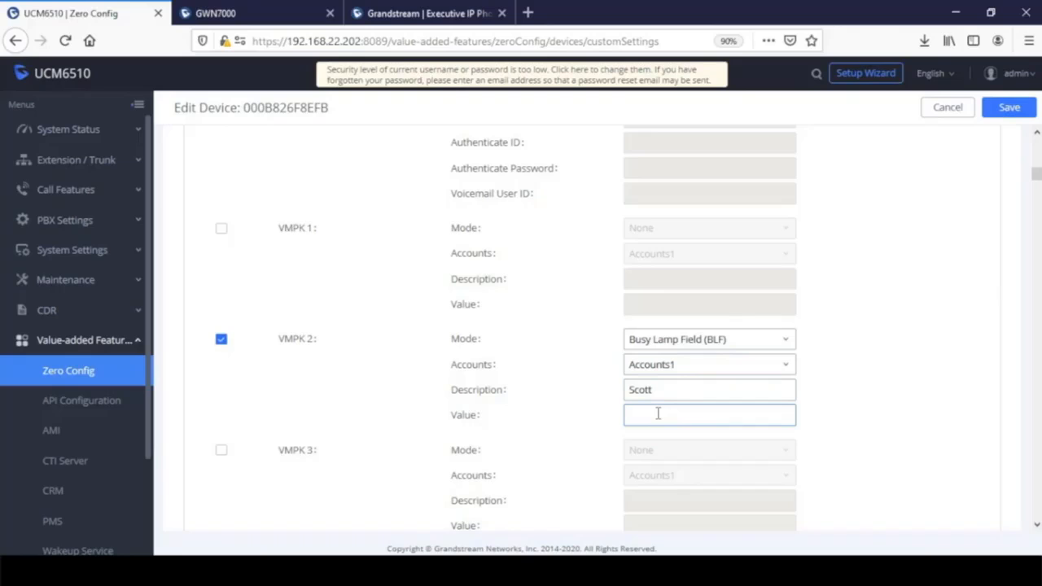
{"action": "type", "text": "103"}
{"action": "key", "text": "BackSpace"}
{"action": "scroll", "coordinate": [262, 419], "scroll_direction": "down", "scroll_amount": 10}
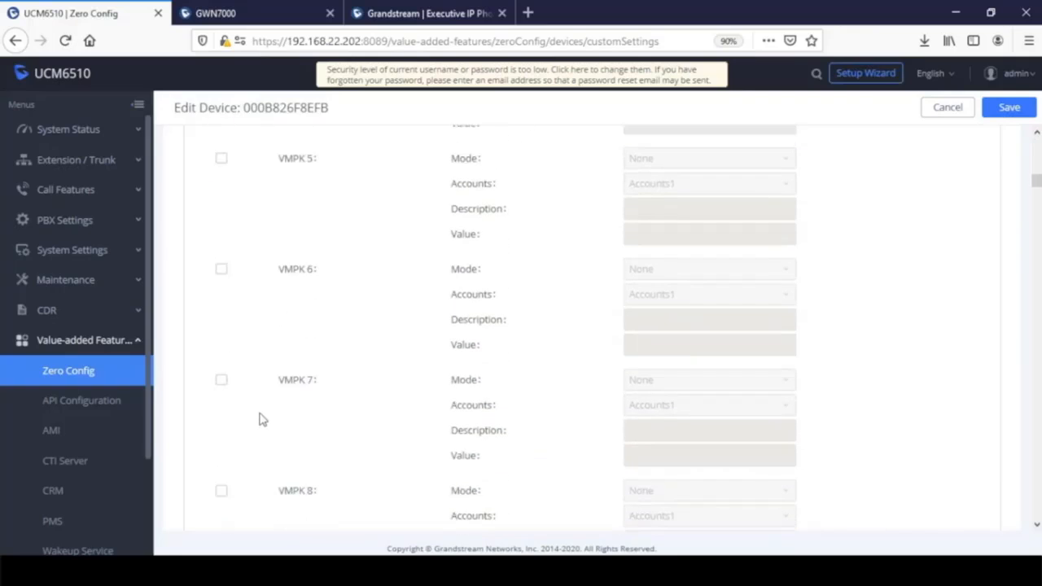
{"action": "scroll", "coordinate": [262, 419], "scroll_direction": "down", "scroll_amount": 15}
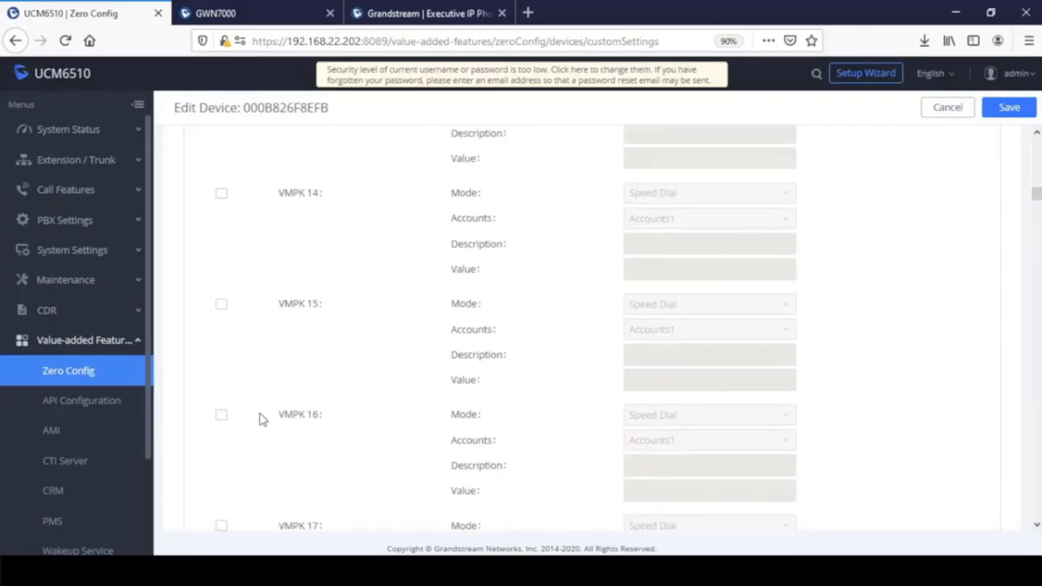
{"action": "scroll", "coordinate": [261, 417], "scroll_direction": "down", "scroll_amount": 18}
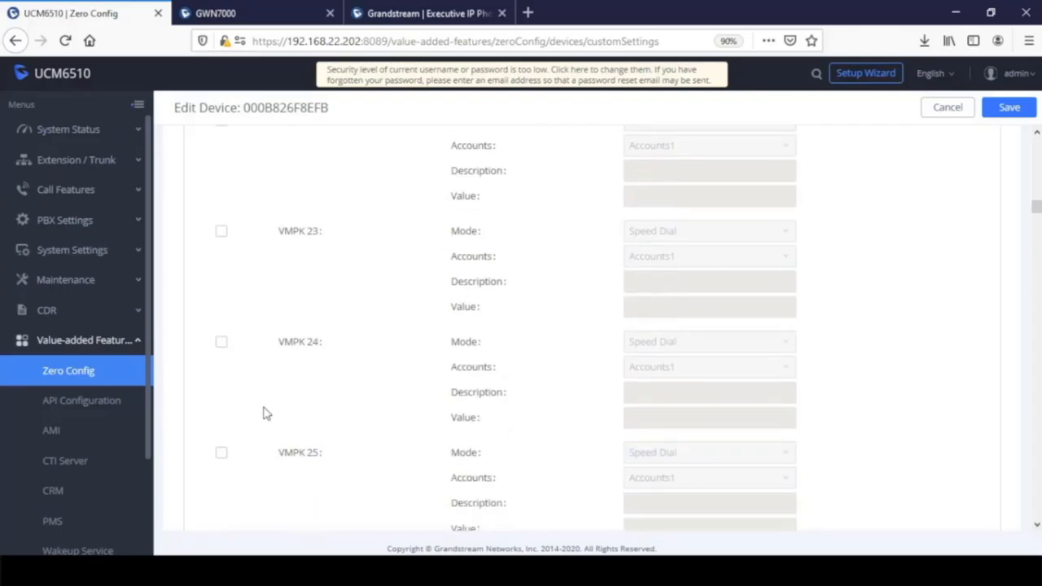
{"action": "scroll", "coordinate": [262, 413], "scroll_direction": "down", "scroll_amount": 19}
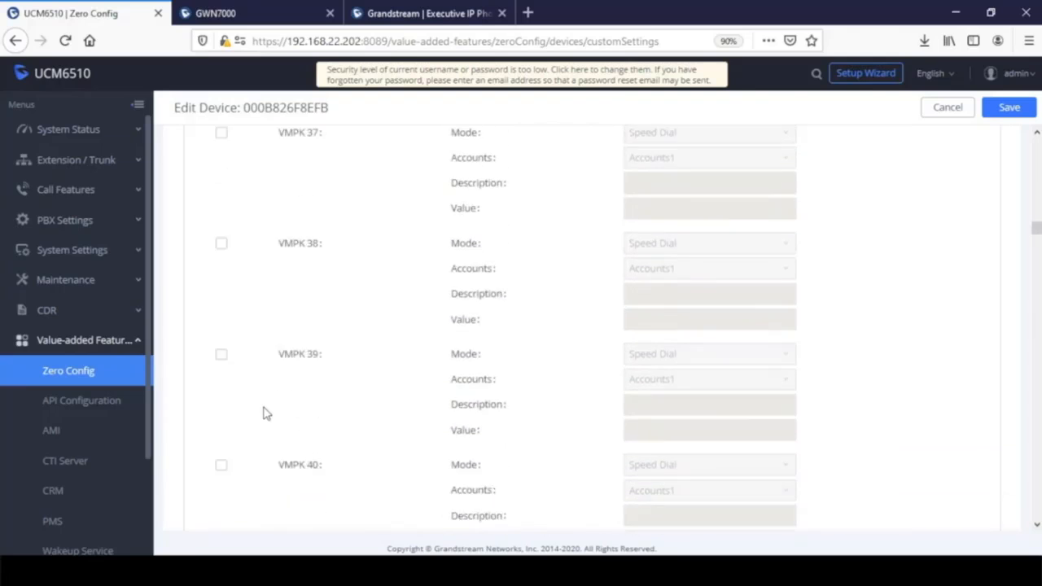
{"action": "scroll", "coordinate": [262, 413], "scroll_direction": "down", "scroll_amount": 3}
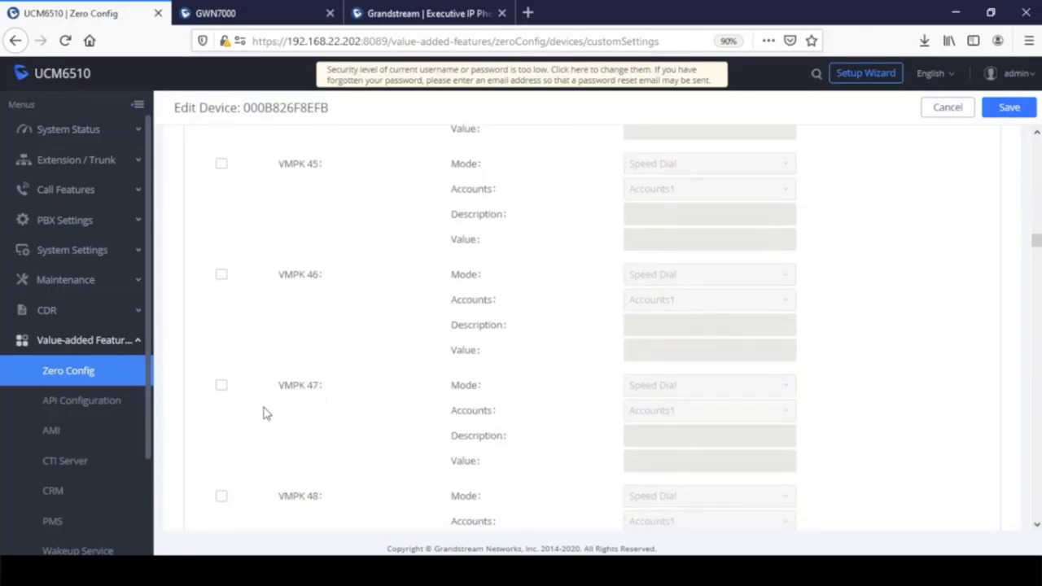
{"action": "scroll", "coordinate": [262, 414], "scroll_direction": "down", "scroll_amount": 3}
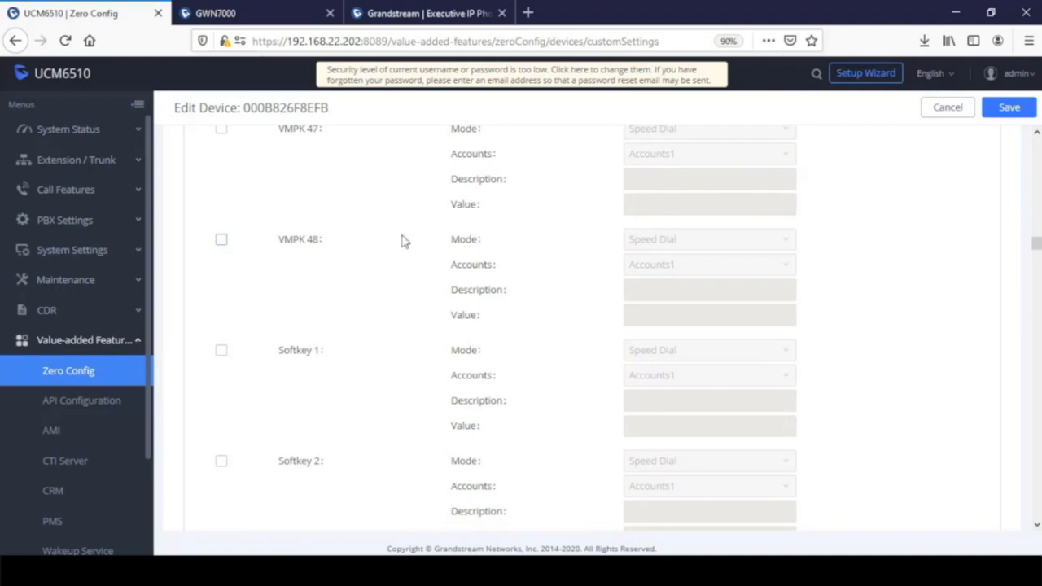
{"action": "scroll", "coordinate": [330, 337], "scroll_direction": "up", "scroll_amount": 15}
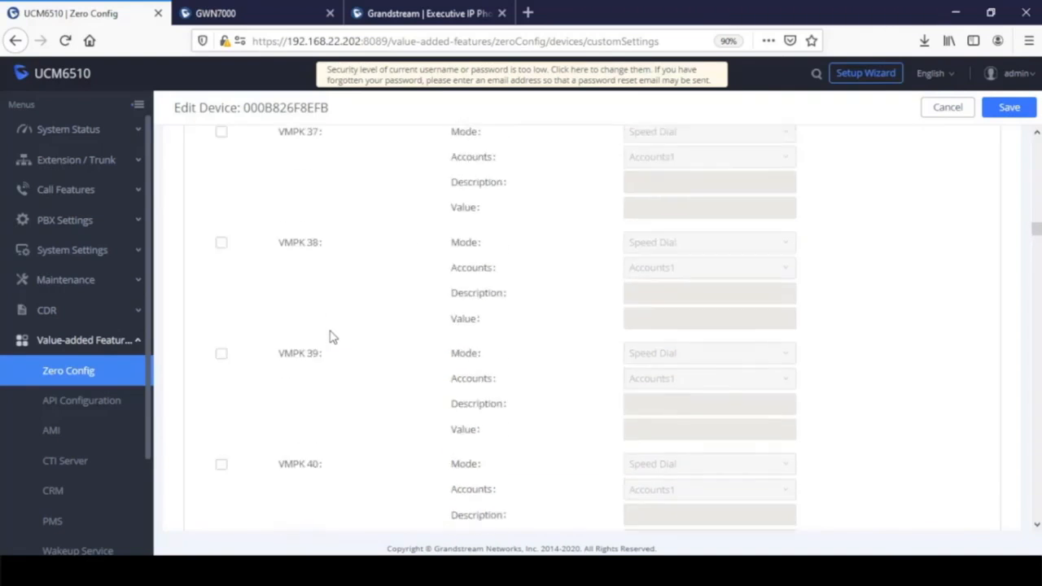
{"action": "scroll", "coordinate": [330, 337], "scroll_direction": "up", "scroll_amount": 10}
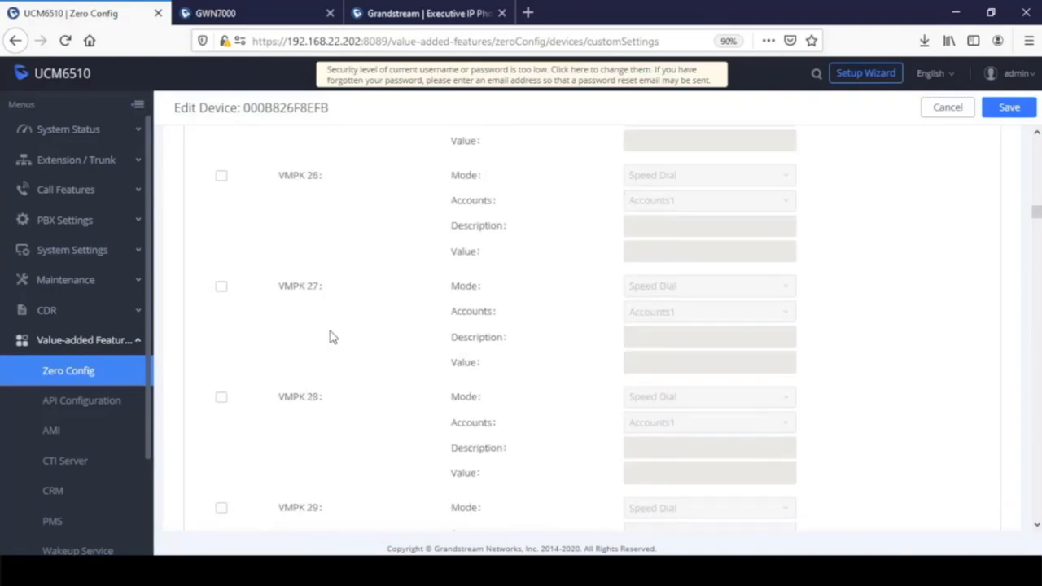
{"action": "scroll", "coordinate": [330, 337], "scroll_direction": "up", "scroll_amount": 14}
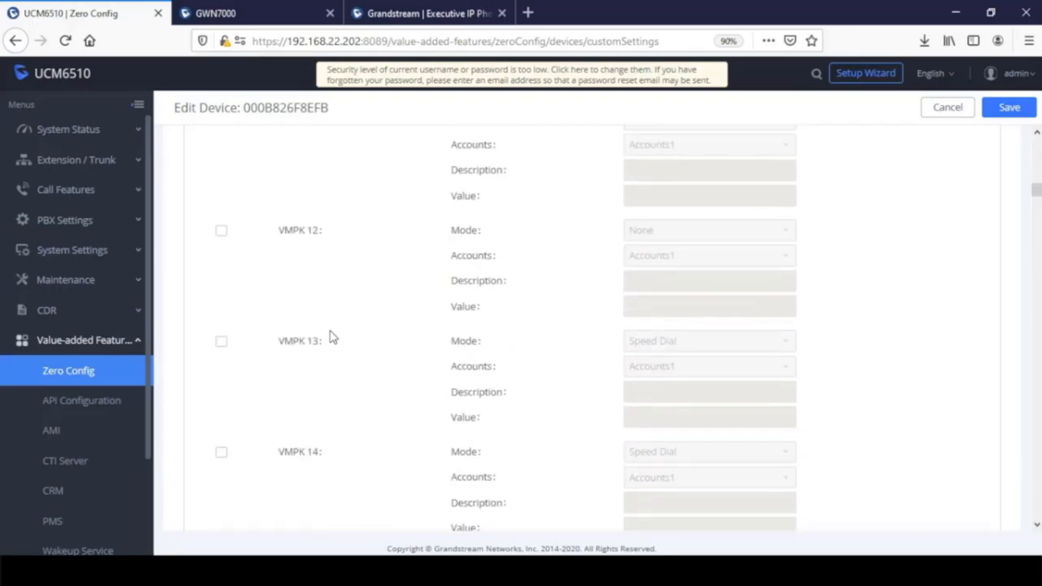
{"action": "scroll", "coordinate": [331, 336], "scroll_direction": "up", "scroll_amount": 7}
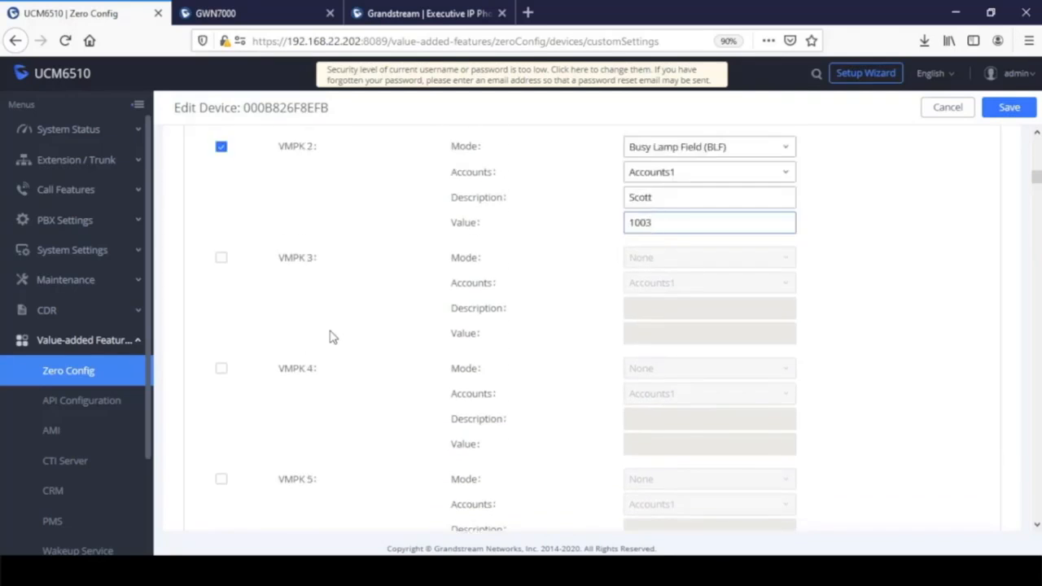
- Enable VMPK 3 as a Call Park key with description Park1 and value 701
{"action": "scroll", "coordinate": [331, 337], "scroll_direction": "down", "scroll_amount": 2}
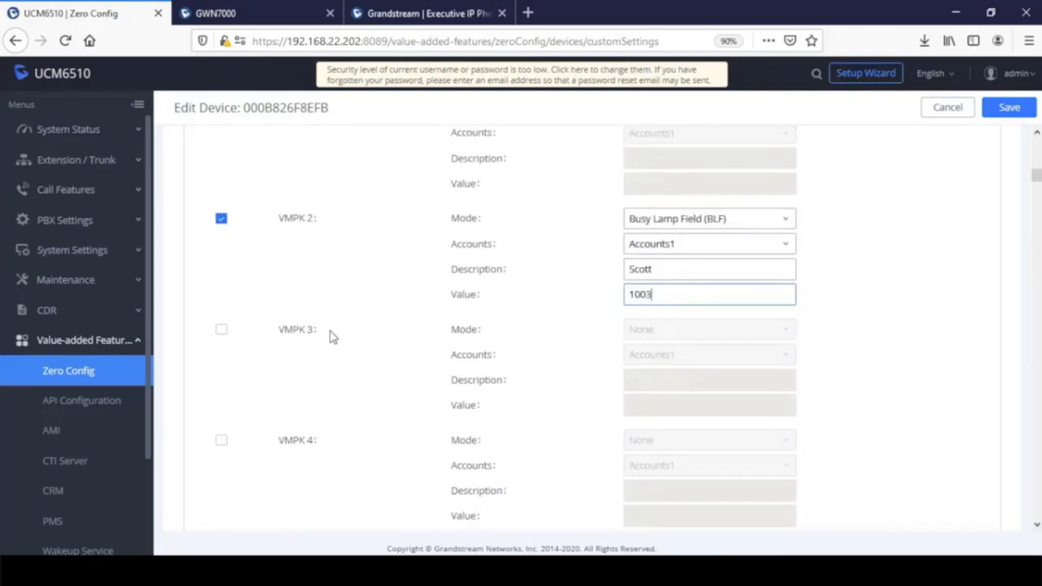
{"action": "left_click", "coordinate": [221, 325]}
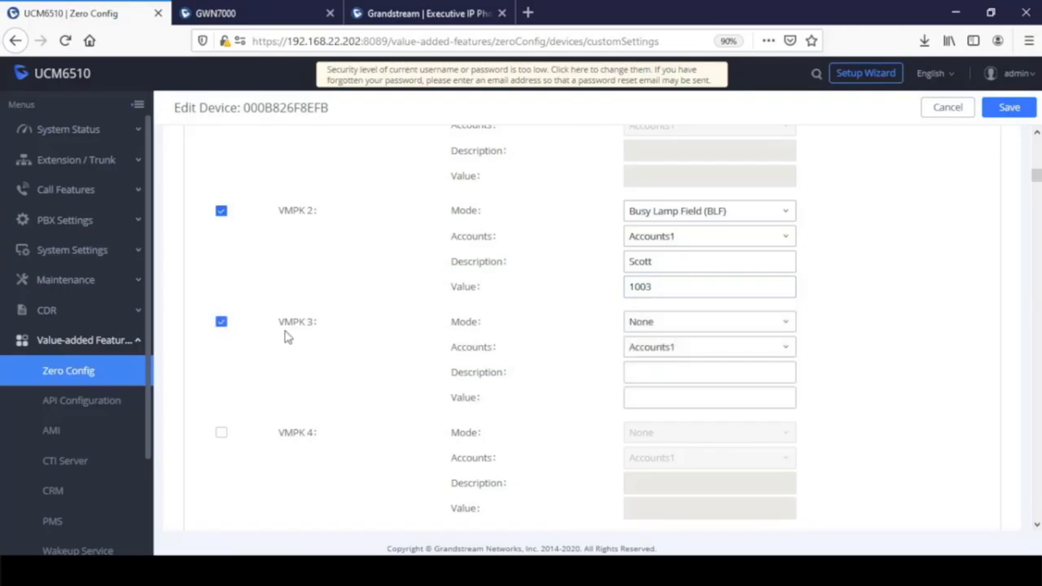
{"action": "left_click", "coordinate": [692, 323]}
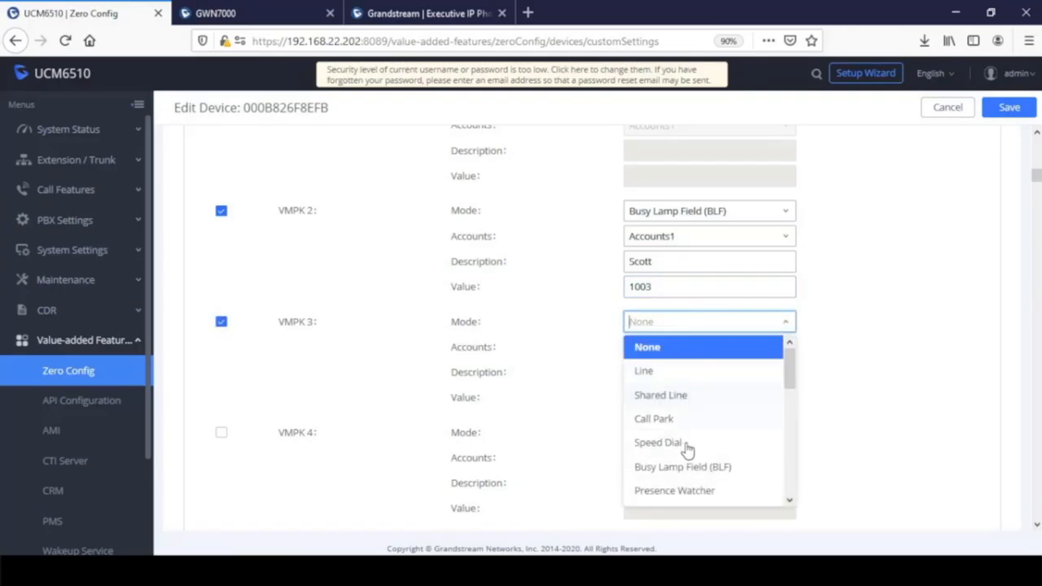
{"action": "left_click", "coordinate": [702, 415]}
{"action": "left_click", "coordinate": [678, 369]}
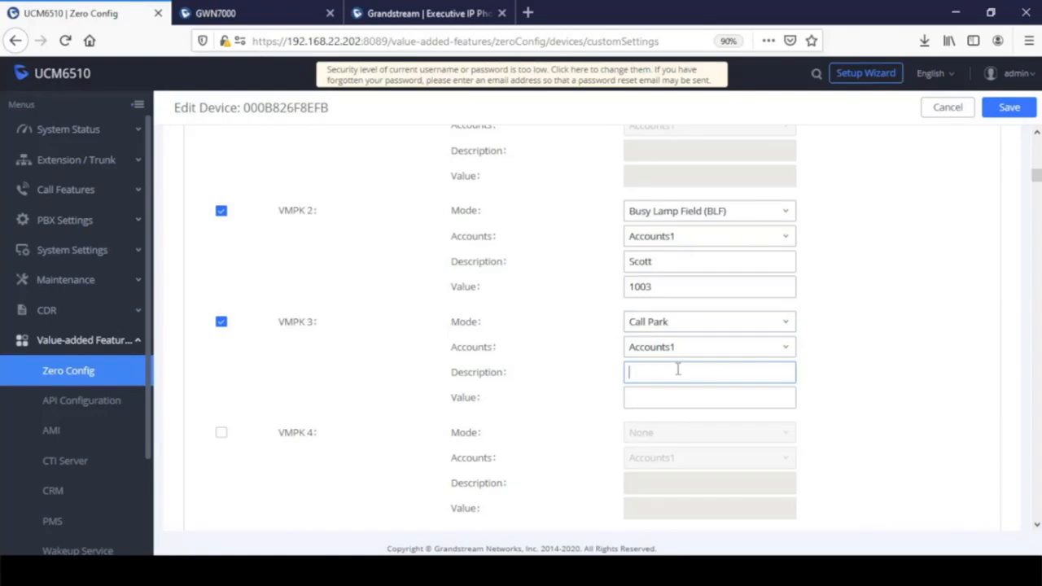
{"action": "type", "text": "Park1"}
{"action": "left_click", "coordinate": [678, 401]}
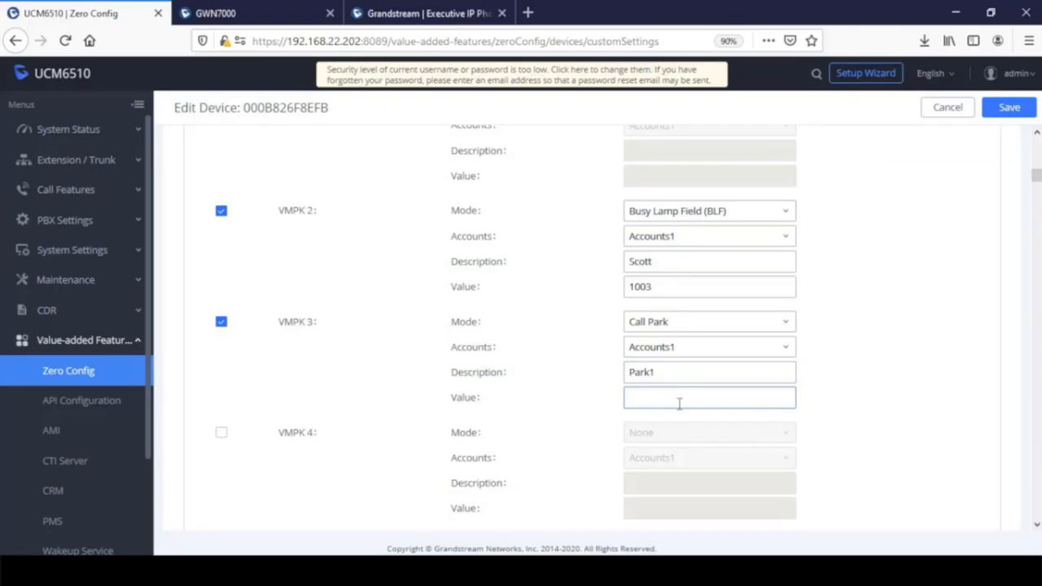
{"action": "type", "text": "701"}
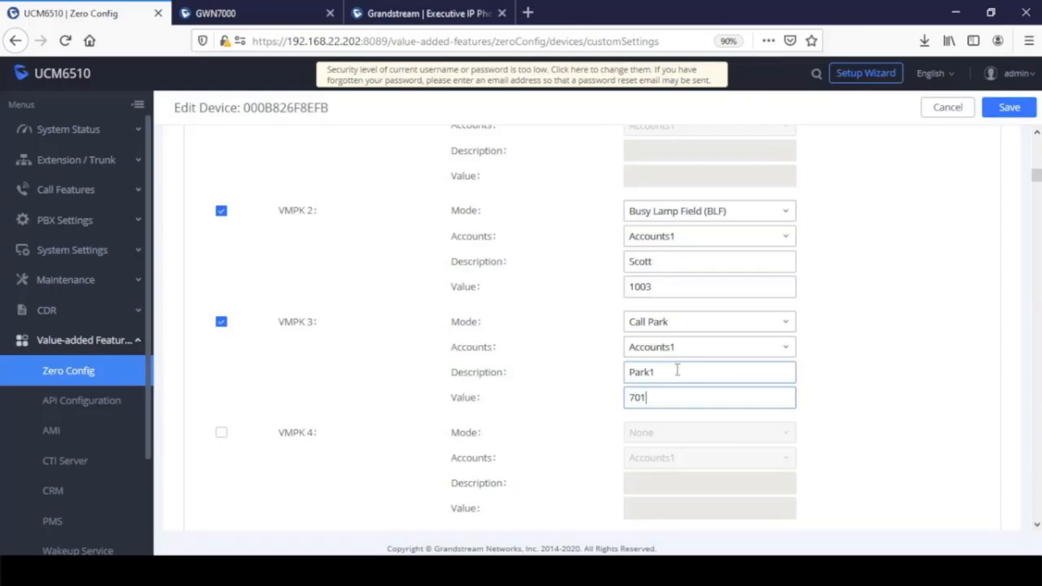
{"action": "left_click_drag", "start_coordinate": [676, 370], "coordinate": [607, 372]}
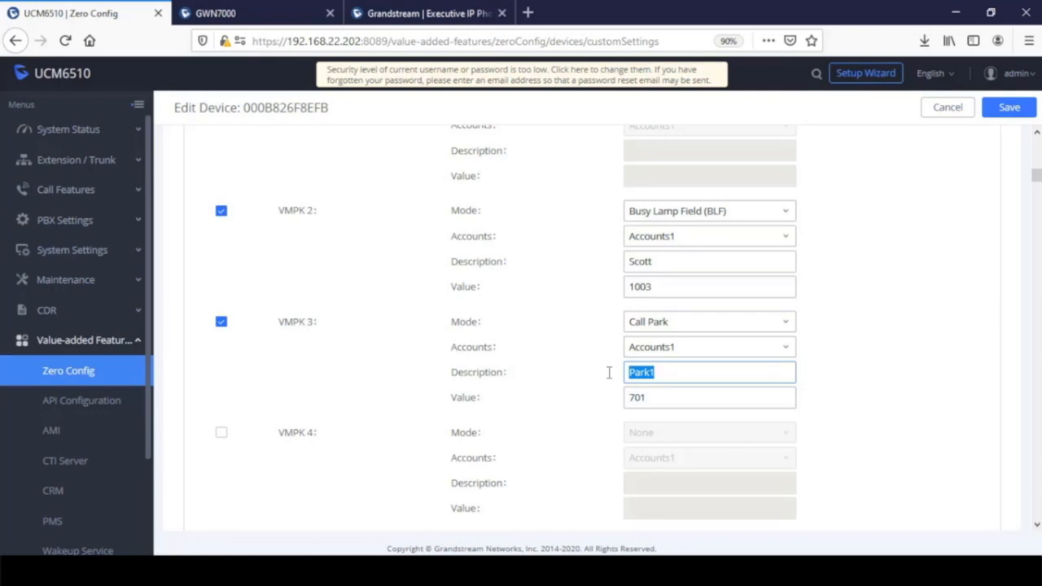
{"action": "left_click_drag", "start_coordinate": [667, 398], "coordinate": [604, 397]}
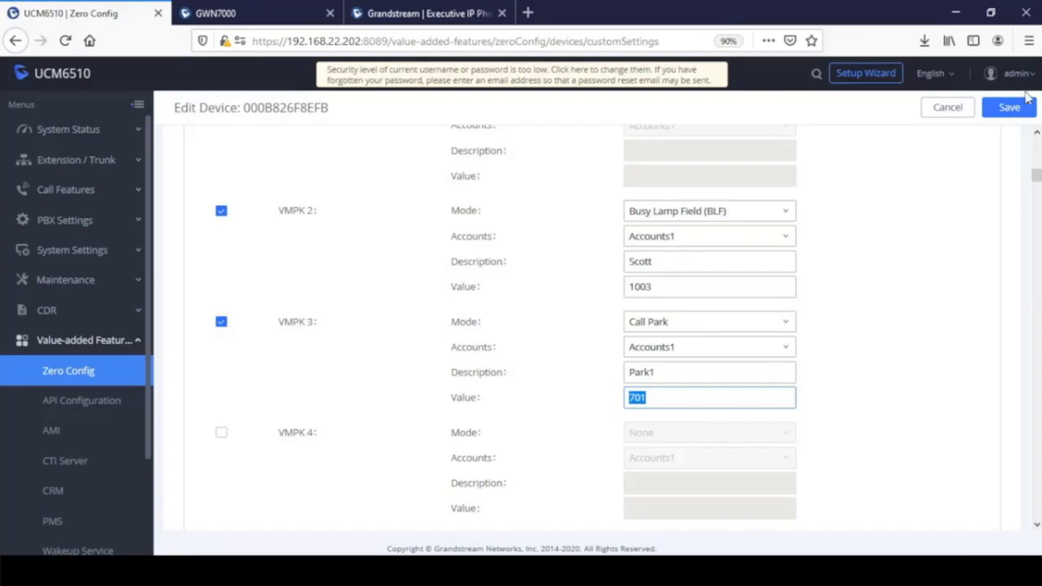
- Save the device configuration and return to its custom settings, confirming the save prompt
{"action": "left_click", "coordinate": [1009, 110]}
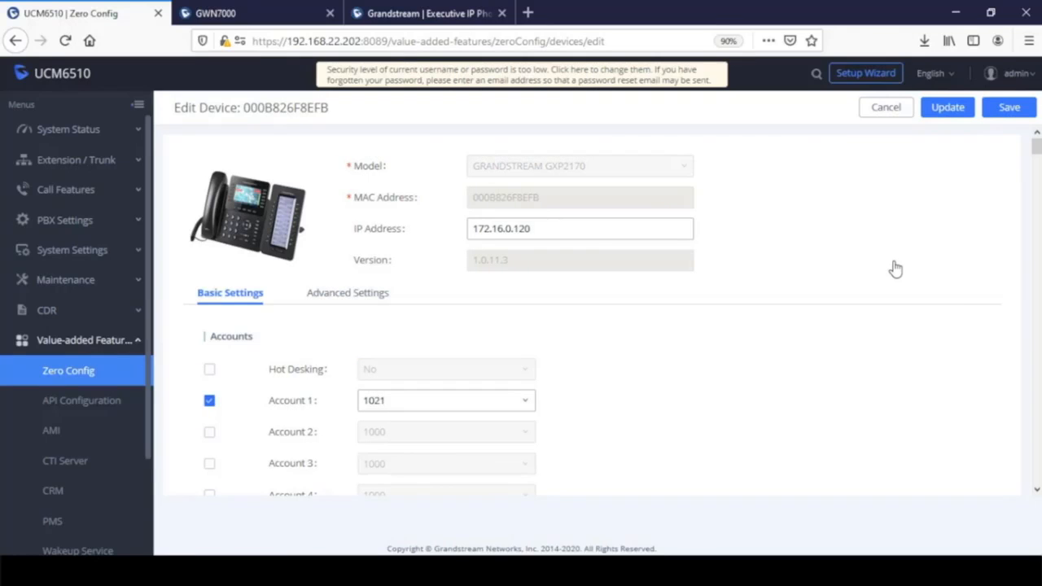
{"action": "left_click", "coordinate": [336, 298]}
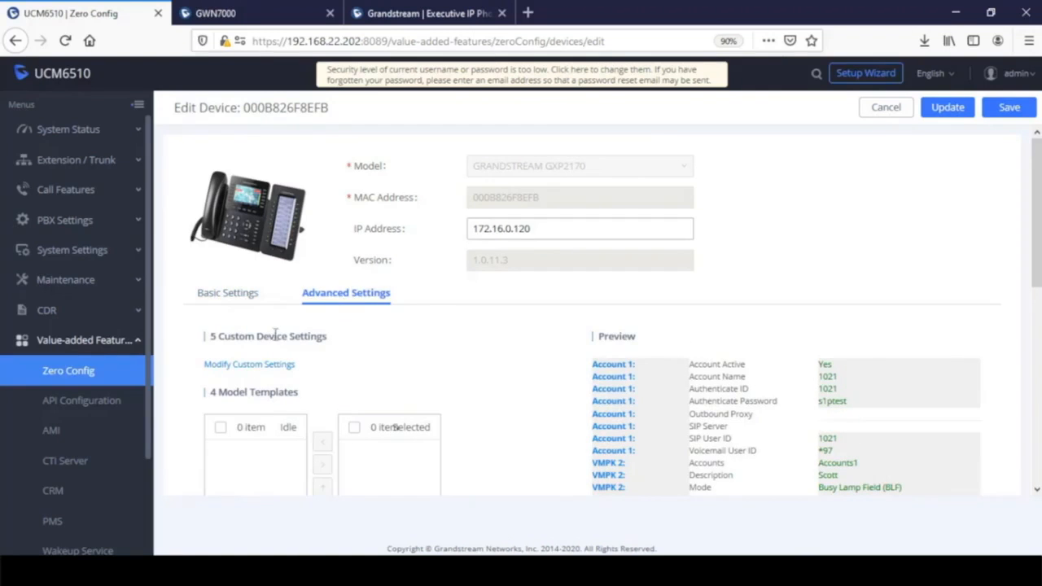
{"action": "left_click", "coordinate": [263, 372]}
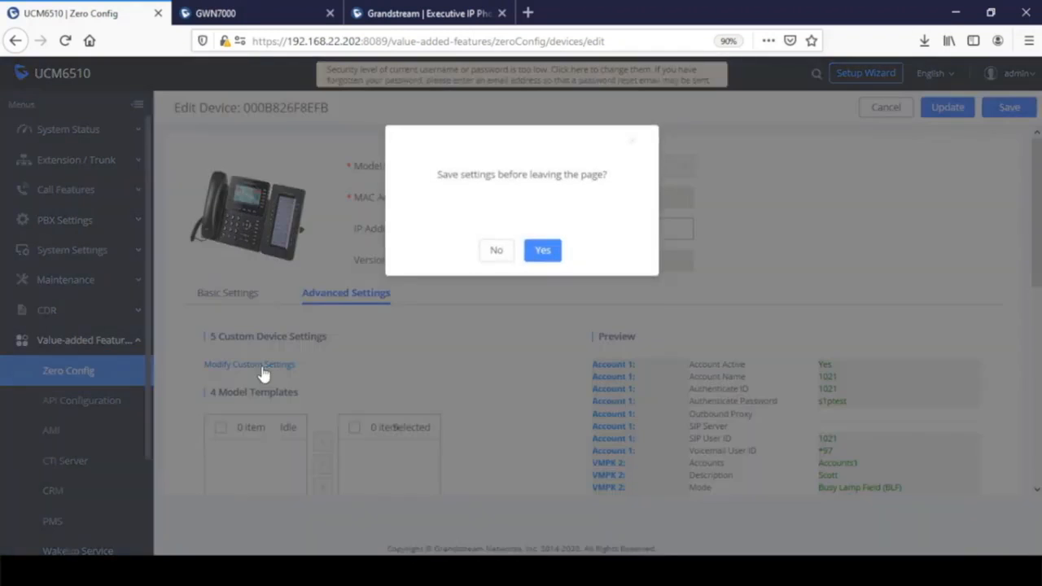
{"action": "left_click", "coordinate": [543, 254]}
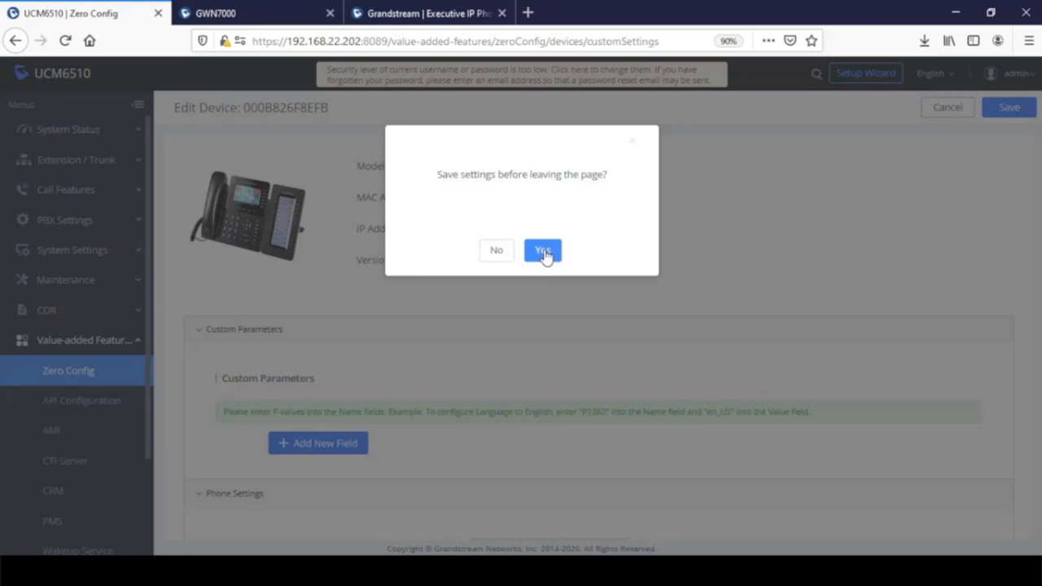
{"action": "left_click", "coordinate": [544, 252]}
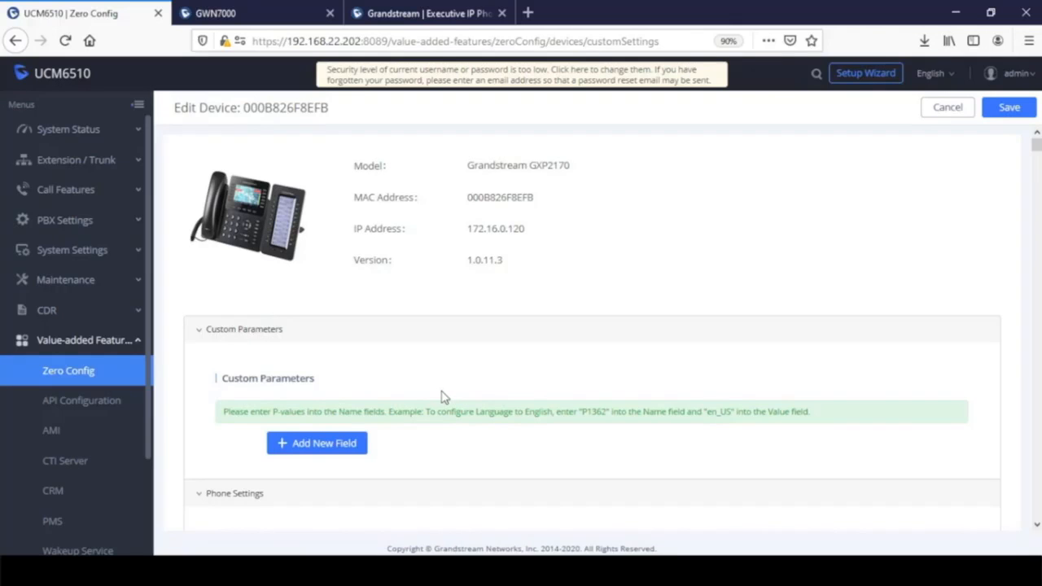
- Switch to the phone tab and load the interface at 192.168.22.202:2170
{"action": "left_click", "coordinate": [410, 13]}
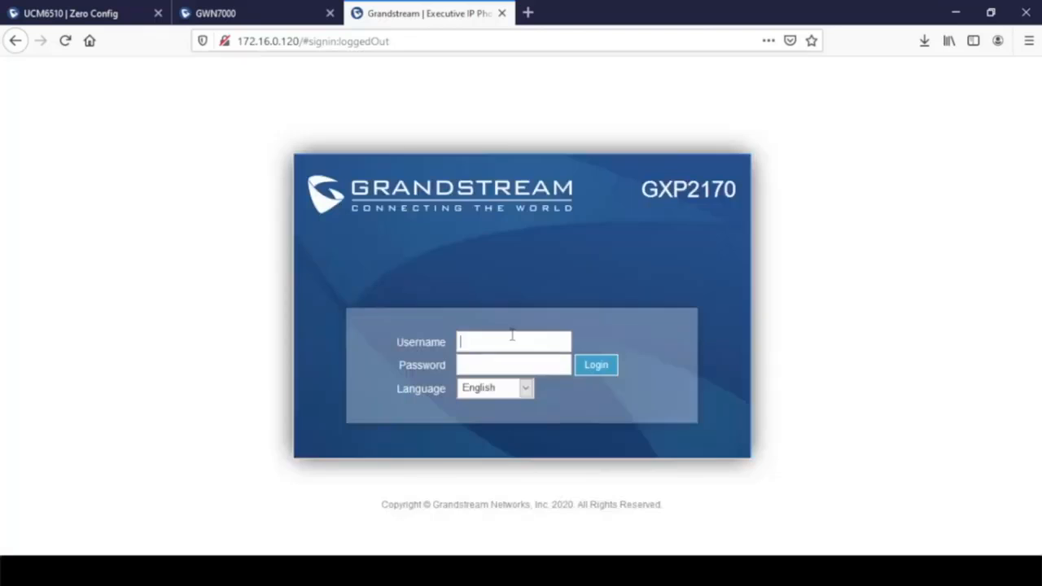
{"action": "left_click", "coordinate": [513, 336]}
{"action": "type", "text": "admin"}
{"action": "key", "text": "Tab"}
{"action": "left_click", "coordinate": [442, 42]}
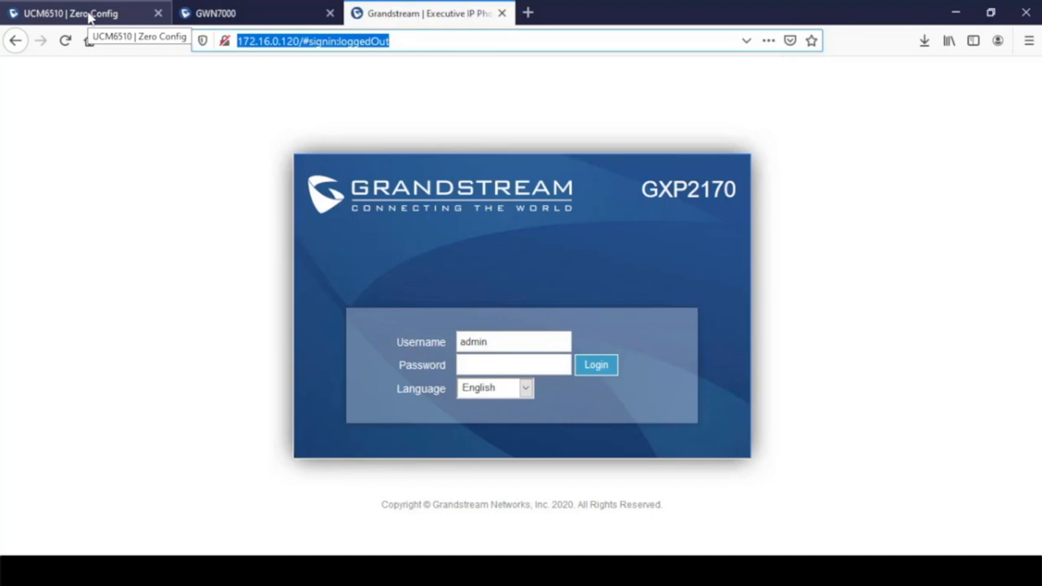
{"action": "type", "text": "192.168.22.202:2170"}
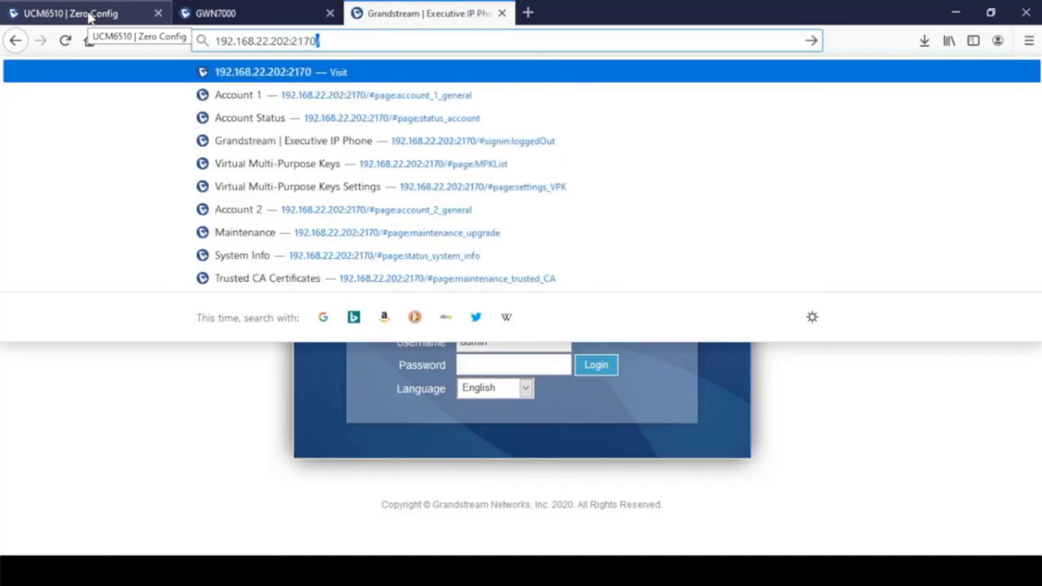
{"action": "key", "text": "Return"}
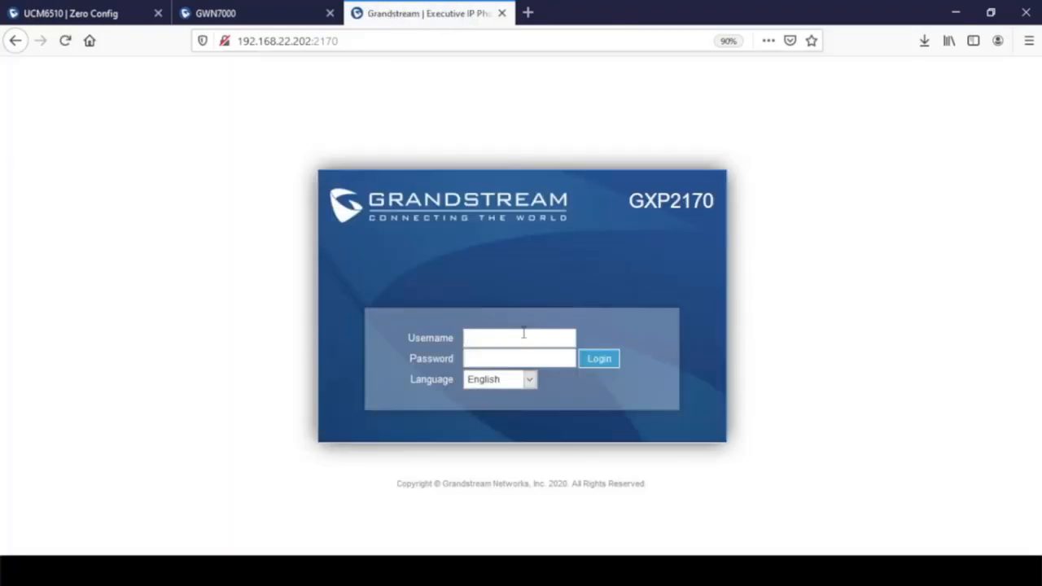
- Log in to the GXP2170 with the admin username and password
{"action": "type", "text": "admin"}
{"action": "key", "text": "Tab"}
{"action": "type", "text": "admin"}
{"action": "key", "text": "Return"}
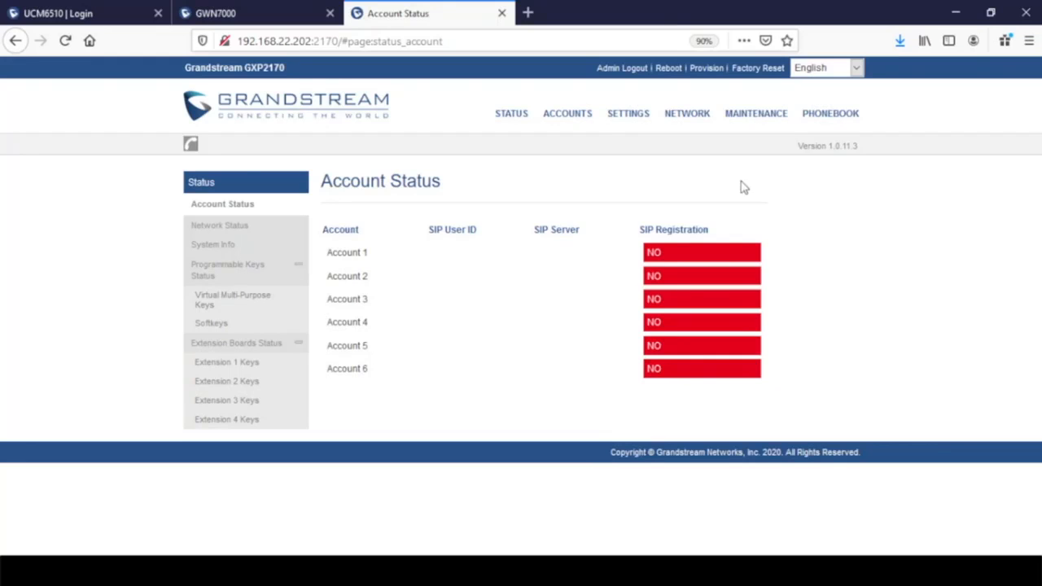
- Set Anonymous Call Rejection to Yes in the GXP2170's Account 1 Call Settings
{"action": "mouse_move", "coordinate": [567, 113]}
{"action": "mouse_move", "coordinate": [586, 151]}
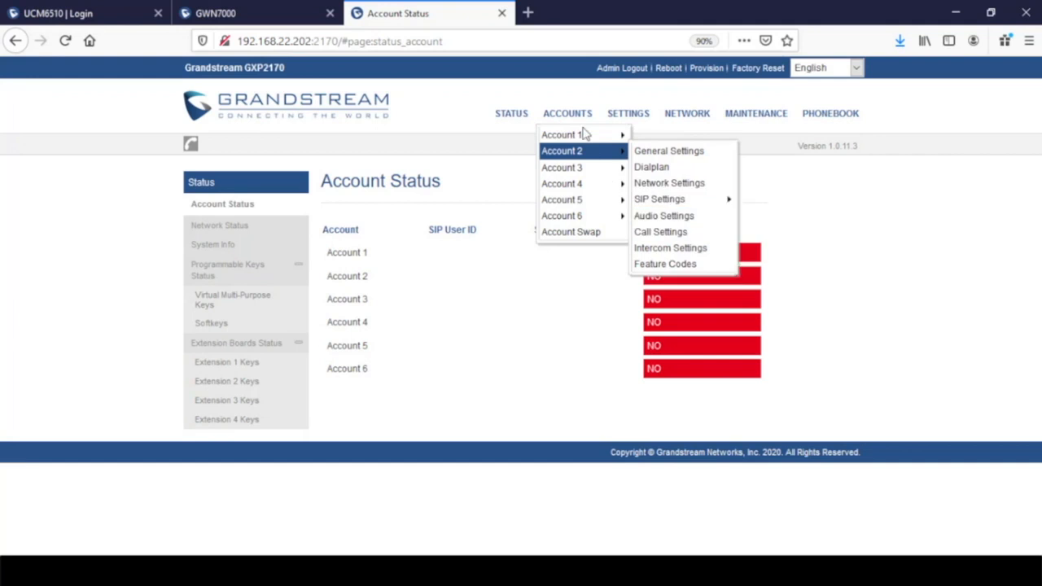
{"action": "mouse_move", "coordinate": [562, 135]}
{"action": "left_click", "coordinate": [663, 217]}
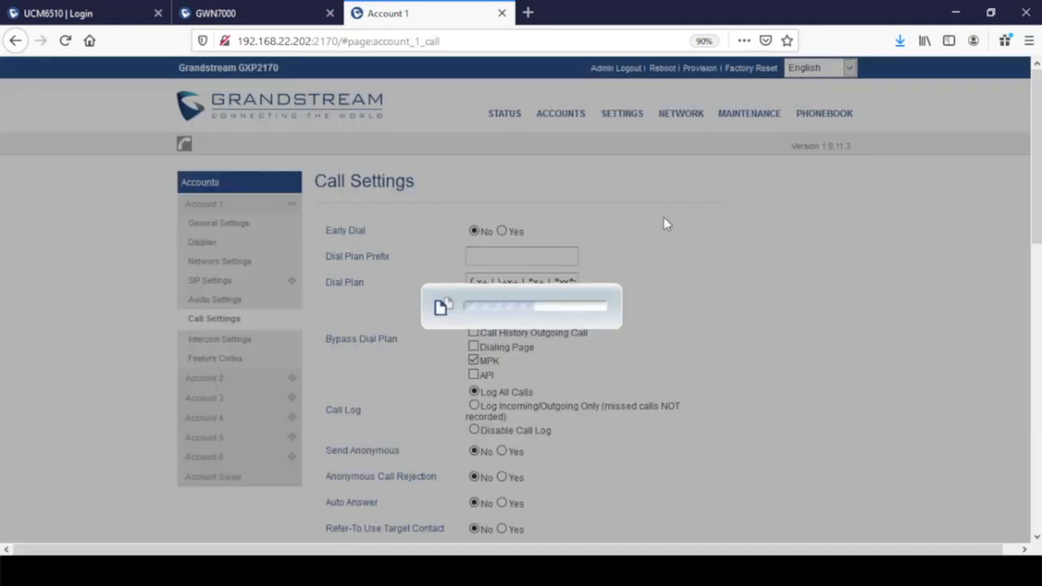
{"action": "scroll", "coordinate": [380, 525], "scroll_direction": "down", "scroll_amount": 2}
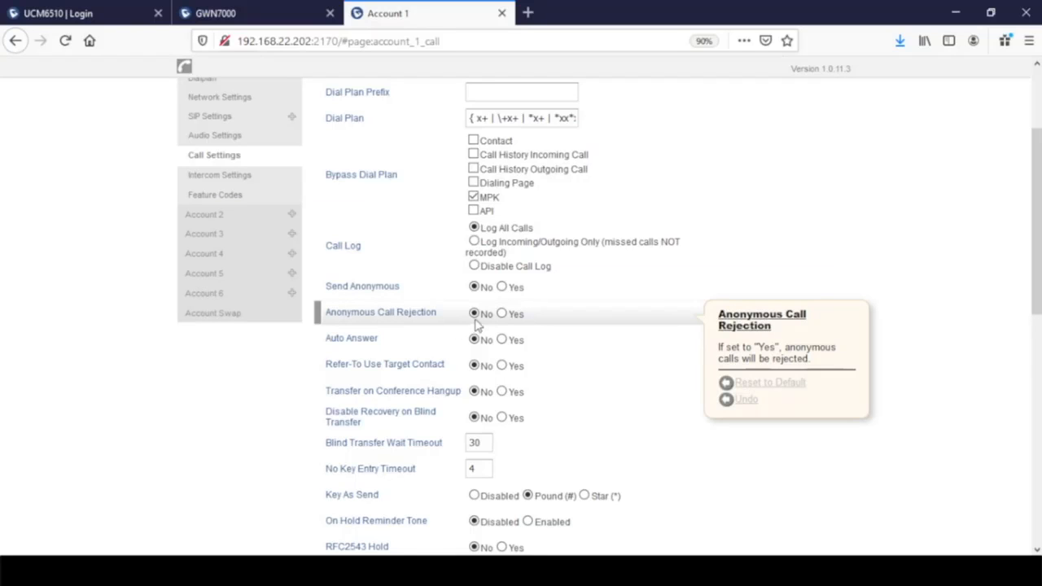
{"action": "left_click", "coordinate": [501, 314]}
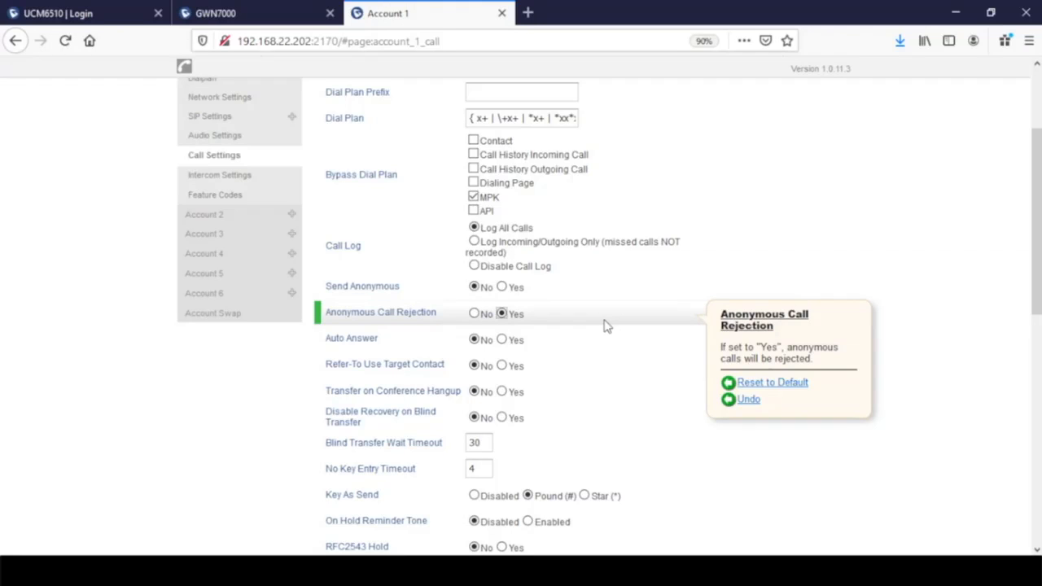
{"action": "left_click", "coordinate": [527, 12]}
- Go to grandstream.com Support Tools and download the Configuration Template config-template.zip
{"action": "type", "text": "grandst"}
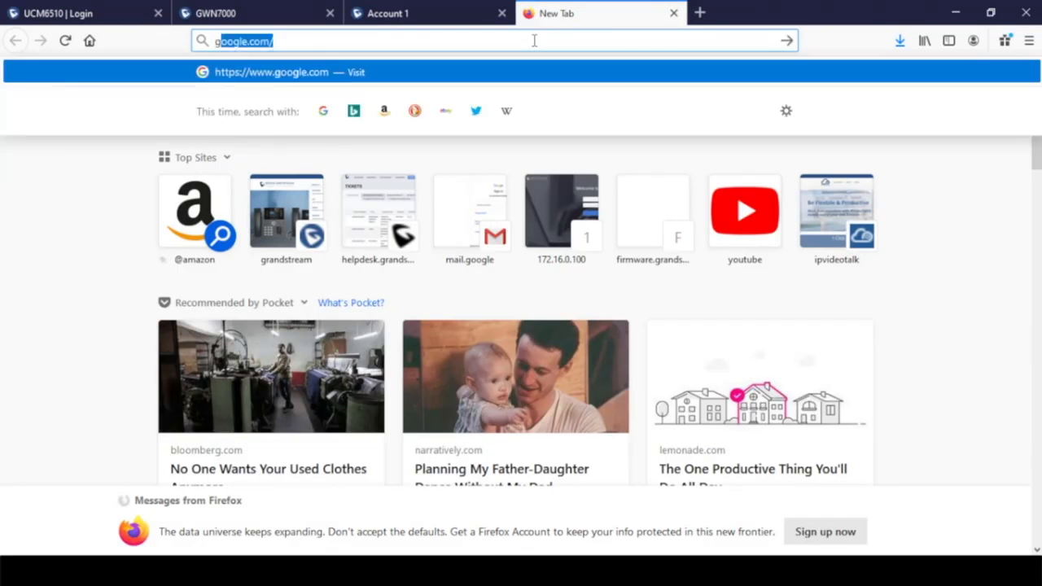
{"action": "type", "text": "ream."}
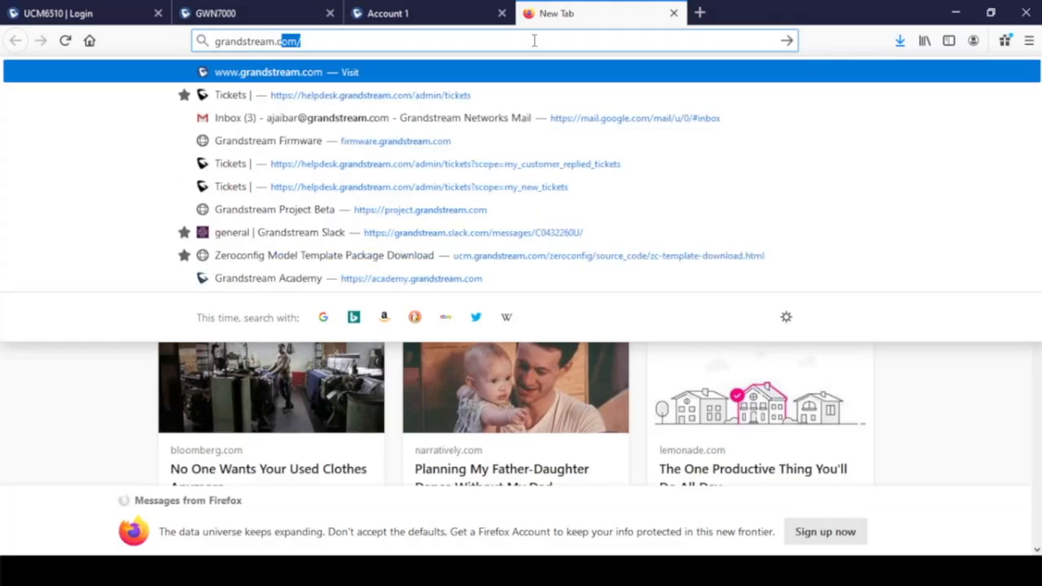
{"action": "key", "text": "Return"}
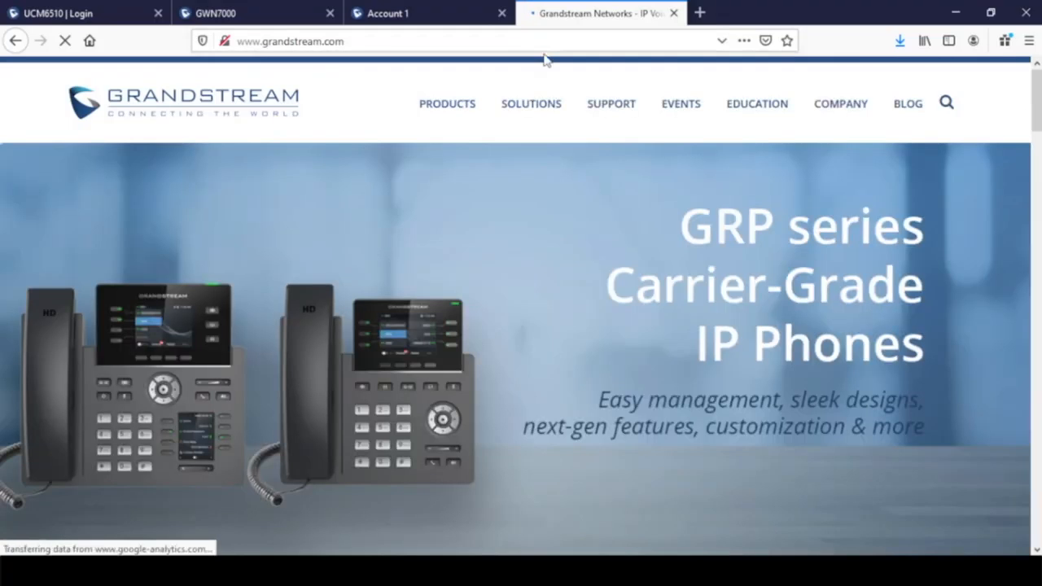
{"action": "mouse_move", "coordinate": [616, 124]}
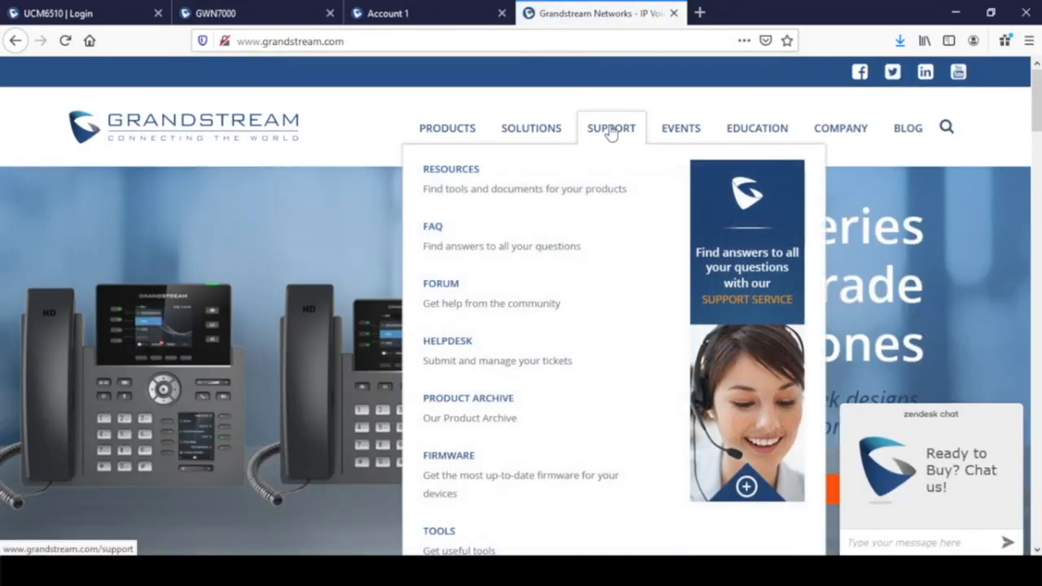
{"action": "left_click", "coordinate": [438, 534]}
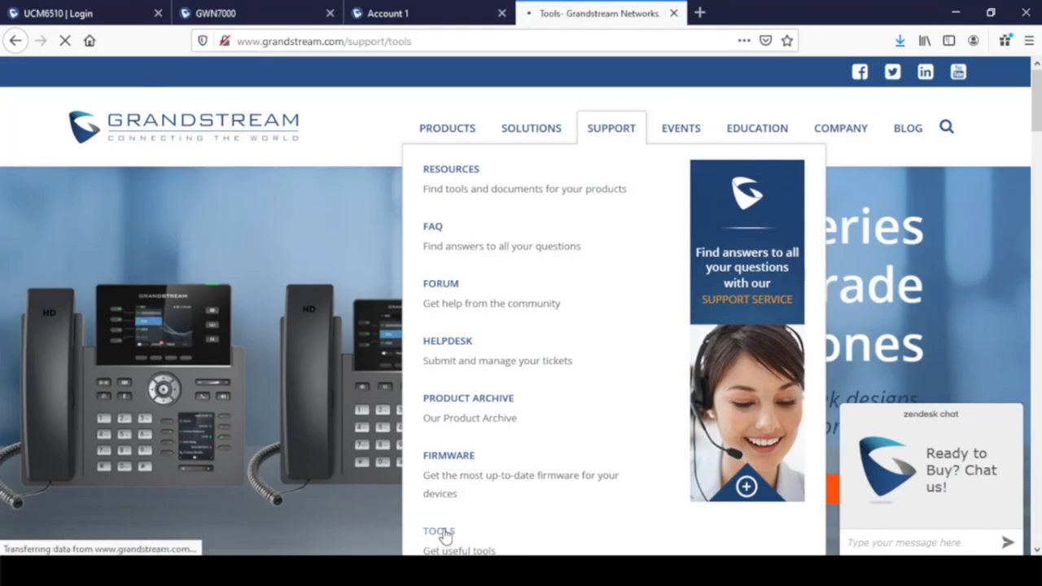
{"action": "scroll", "coordinate": [554, 333], "scroll_direction": "down", "scroll_amount": 5}
{"action": "scroll", "coordinate": [529, 300], "scroll_direction": "down", "scroll_amount": 10}
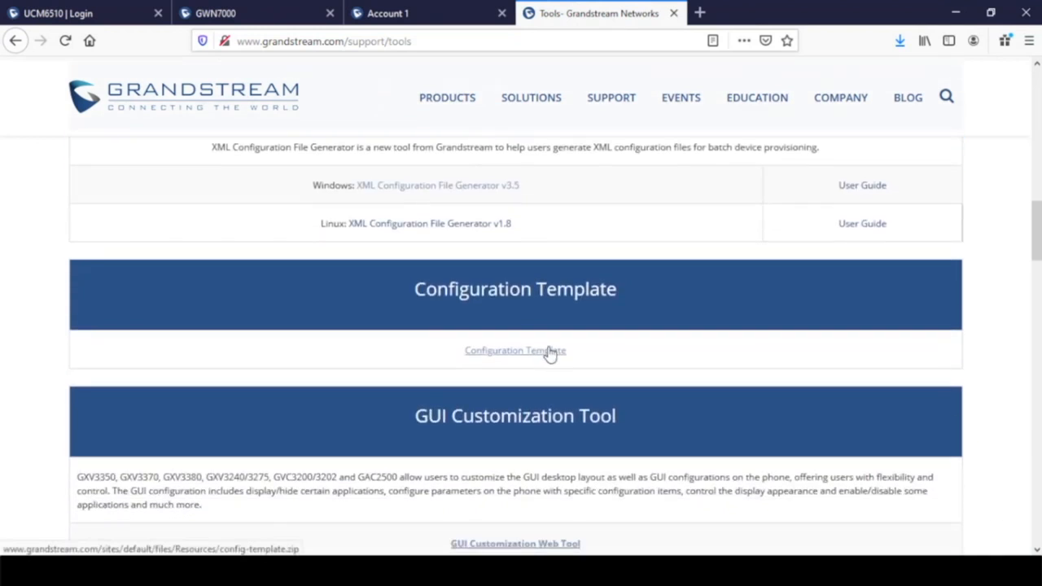
{"action": "left_click", "coordinate": [535, 356]}
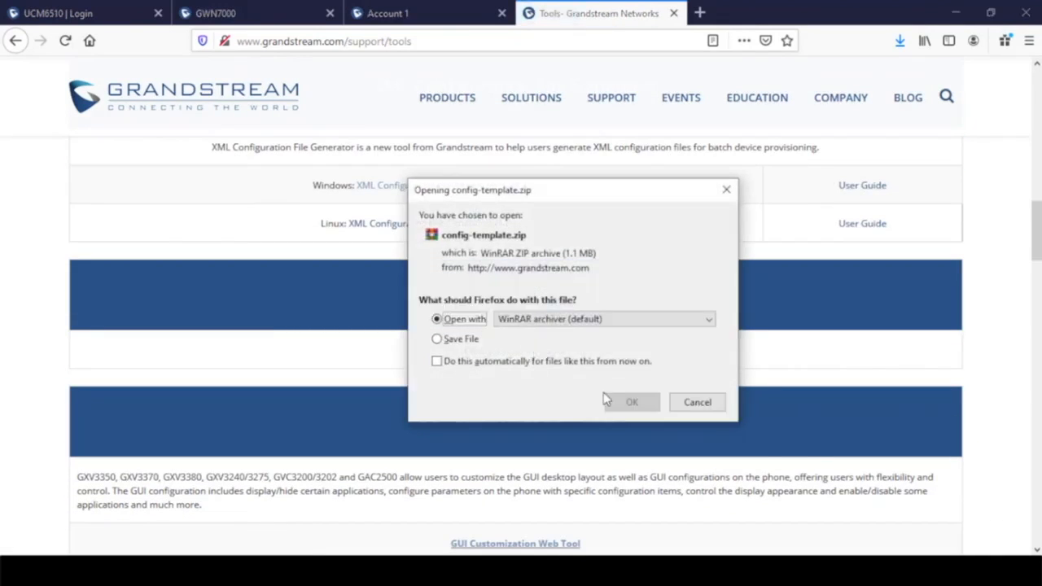
- Open config-template.zip in WinRAR and open gxp2130_40_60_70_35_config_1.0.11.3.txt from its config-template folder
{"action": "left_click", "coordinate": [632, 401]}
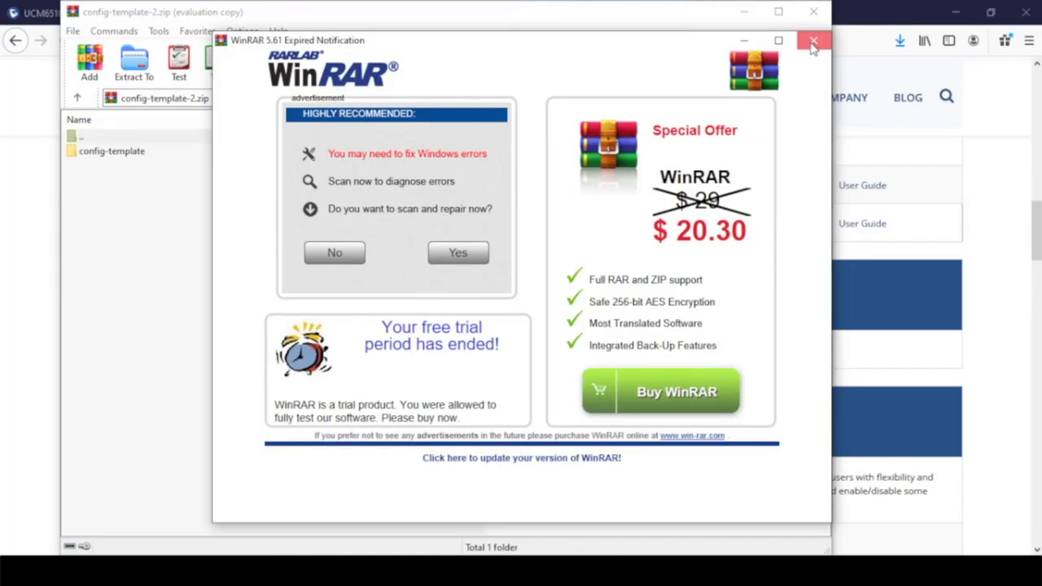
{"action": "left_click", "coordinate": [813, 42]}
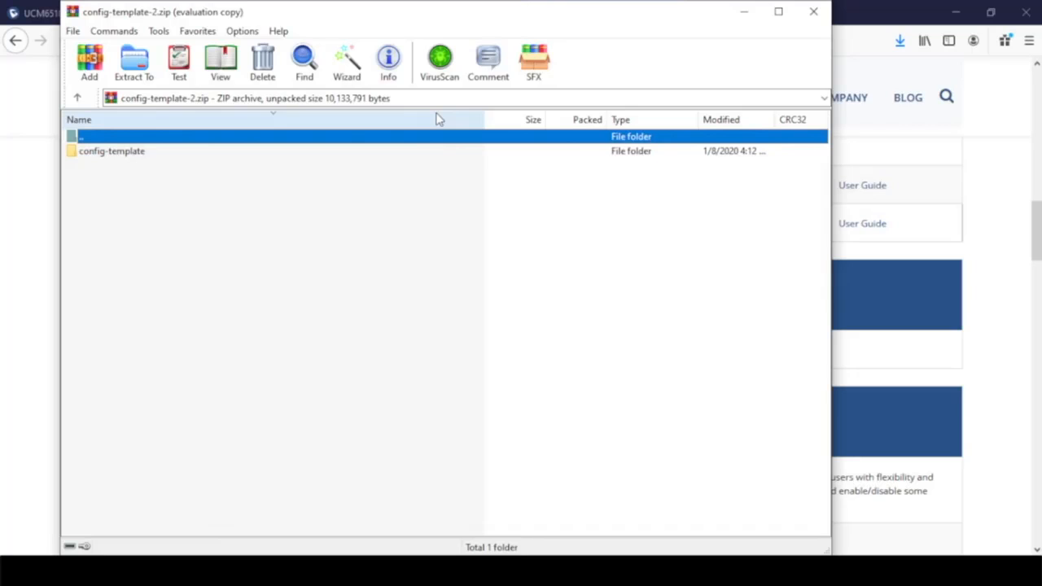
{"action": "double_click", "coordinate": [112, 154]}
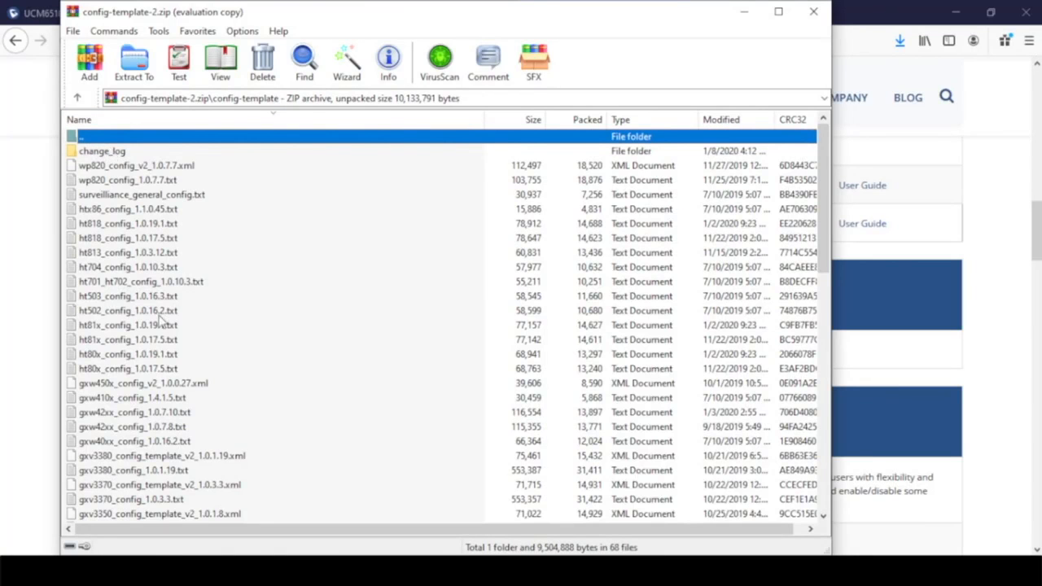
{"action": "scroll", "coordinate": [163, 326], "scroll_direction": "down", "scroll_amount": 3}
{"action": "scroll", "coordinate": [165, 328], "scroll_direction": "down", "scroll_amount": 2}
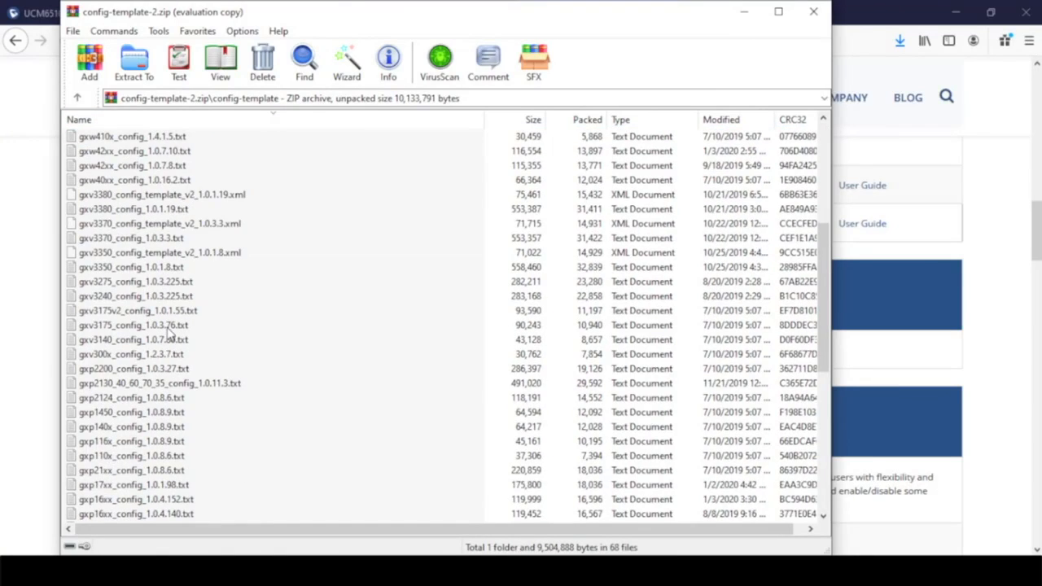
{"action": "double_click", "coordinate": [205, 387]}
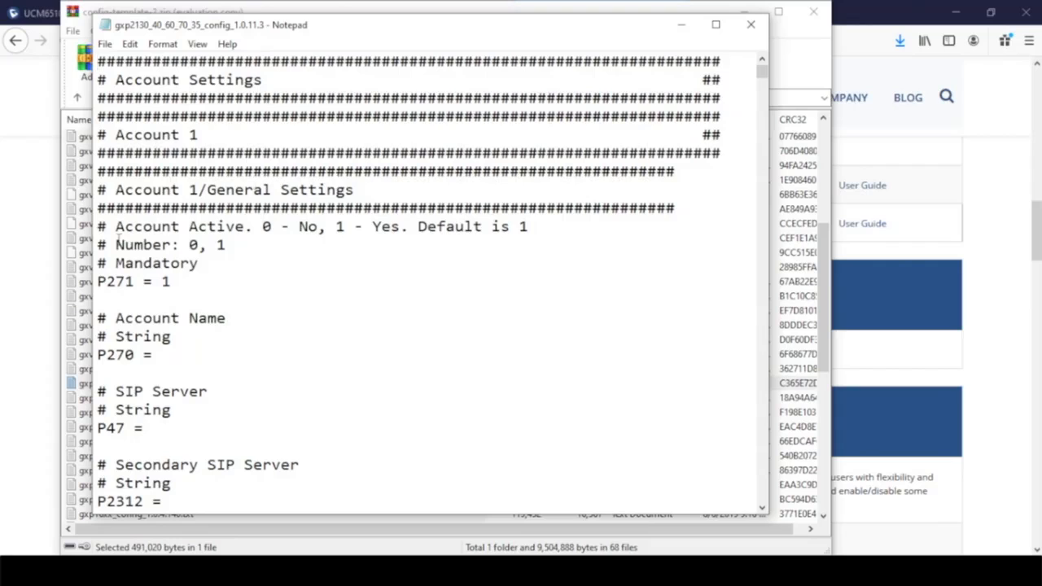
- Change the Account Active parameter P271 from 1 to 0 in the template
{"action": "left_click_drag", "start_coordinate": [115, 232], "coordinate": [249, 234]}
{"action": "left_click_drag", "start_coordinate": [136, 282], "coordinate": [98, 282]}
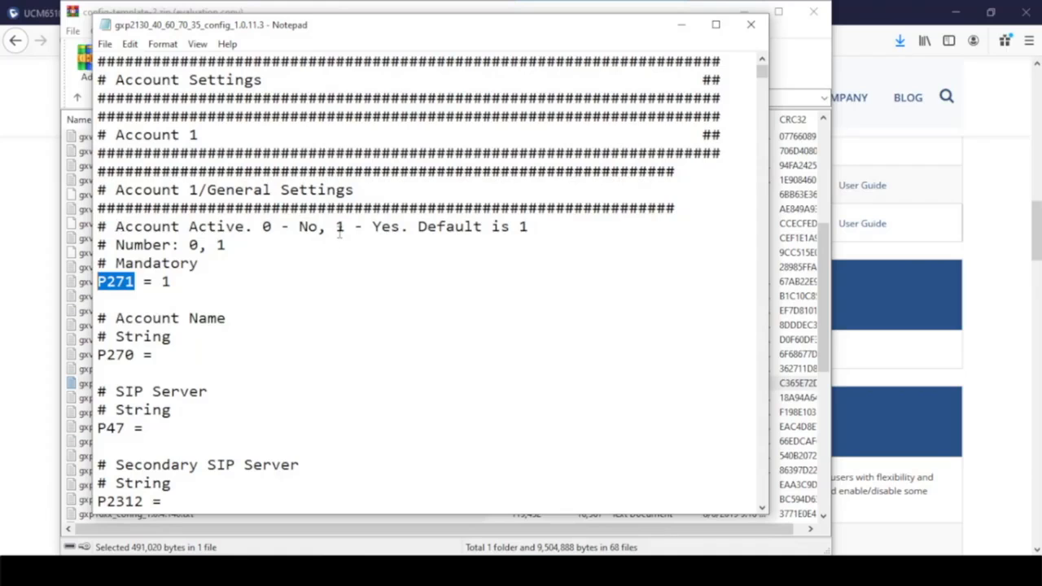
{"action": "double_click", "coordinate": [166, 281]}
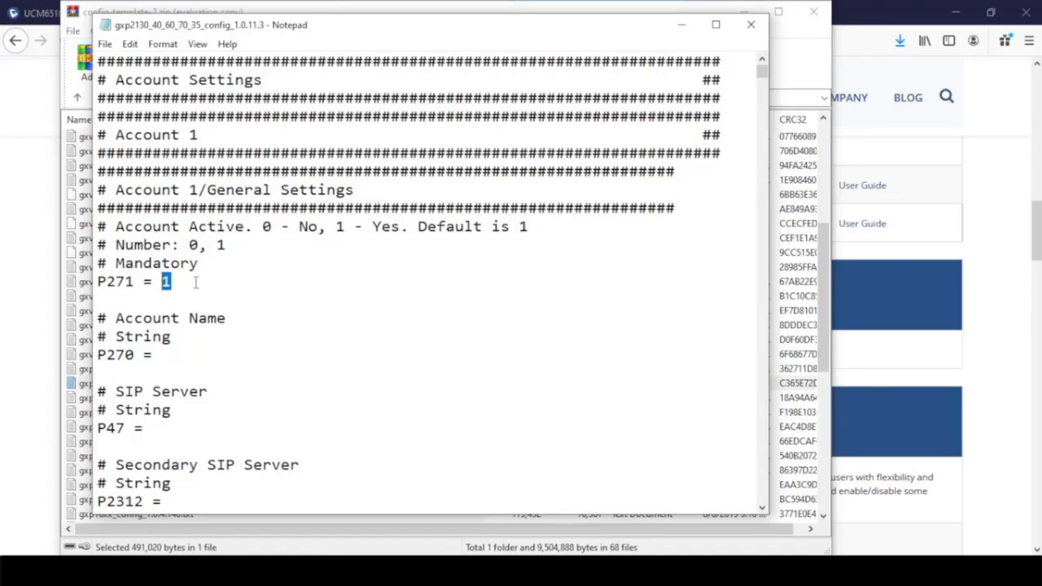
{"action": "type", "text": "0"}
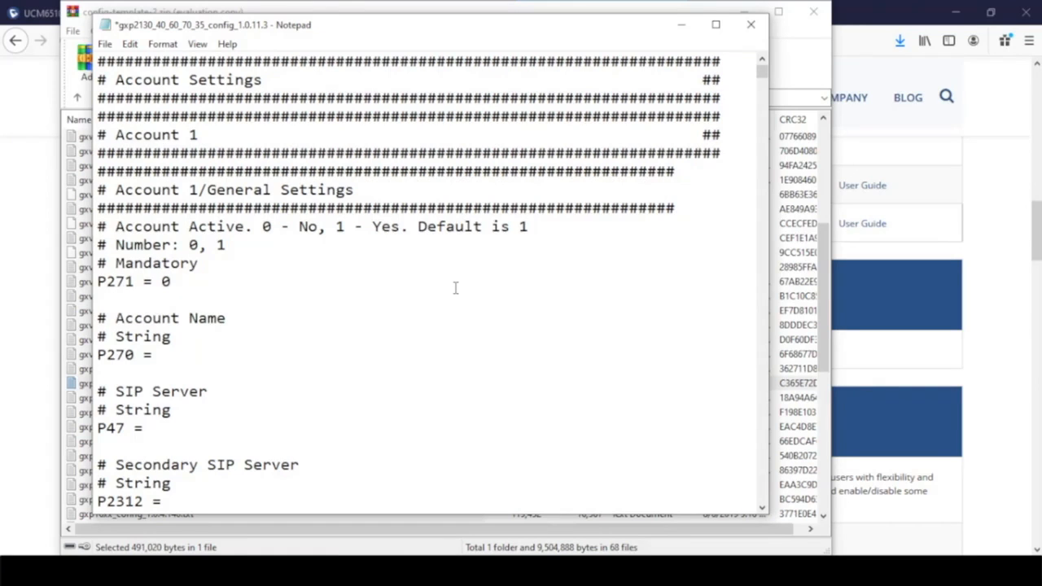
{"action": "key", "text": "ctrl+f"}
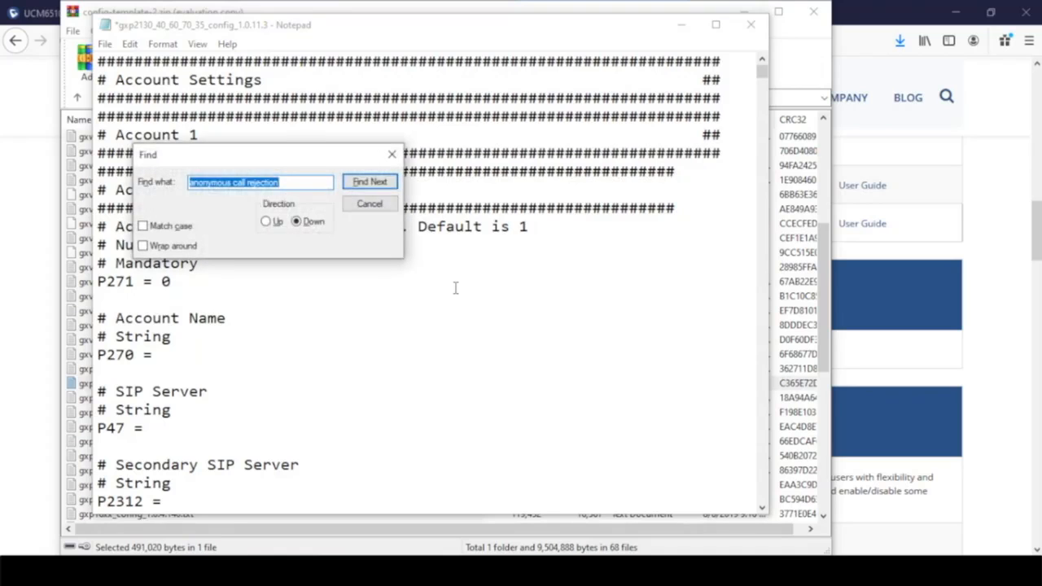
- Search the template for 'anonymous call rejection' to find its first entry
{"action": "type", "text": "a"}
{"action": "key", "text": "BackSpace"}
{"action": "type", "text": "ano"}
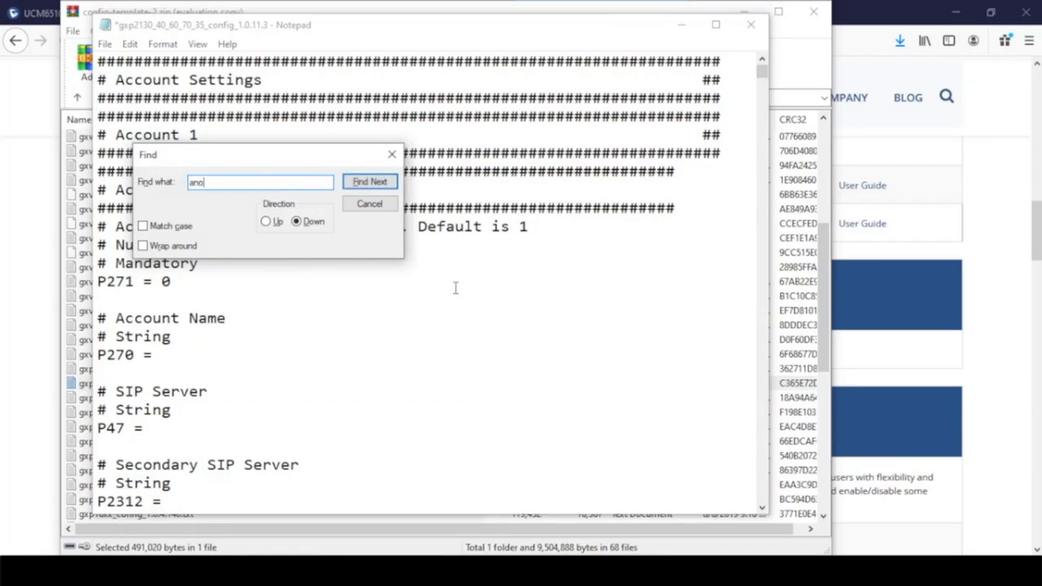
{"action": "type", "text": "nymous call rejection"}
{"action": "left_click", "coordinate": [371, 182]}
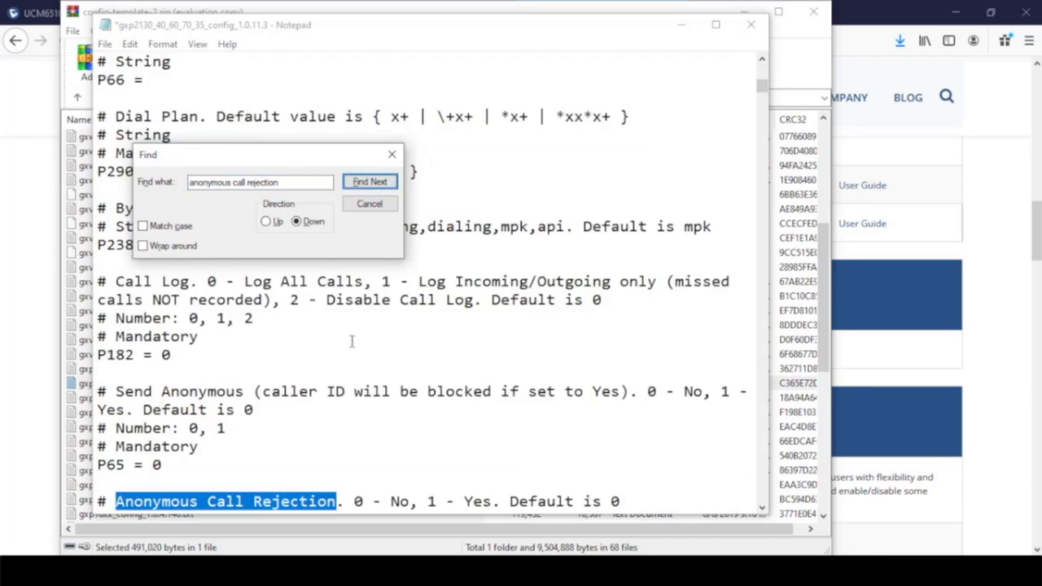
{"action": "scroll", "coordinate": [351, 336], "scroll_direction": "down", "scroll_amount": 3}
{"action": "left_click", "coordinate": [391, 153]}
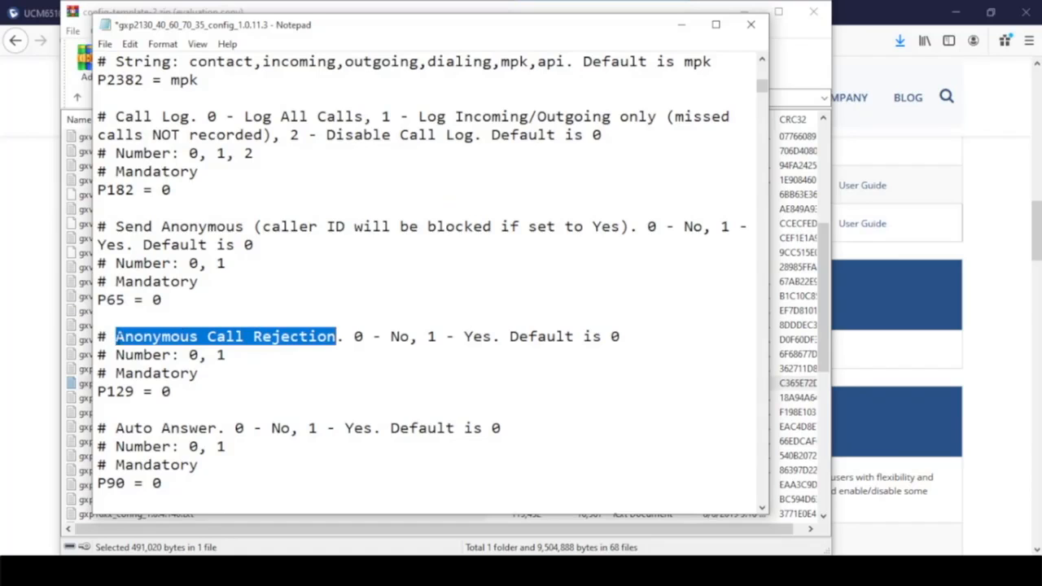
- Examine the P129 entry, where value 0 means No and 1 means Yes
{"action": "double_click", "coordinate": [134, 391]}
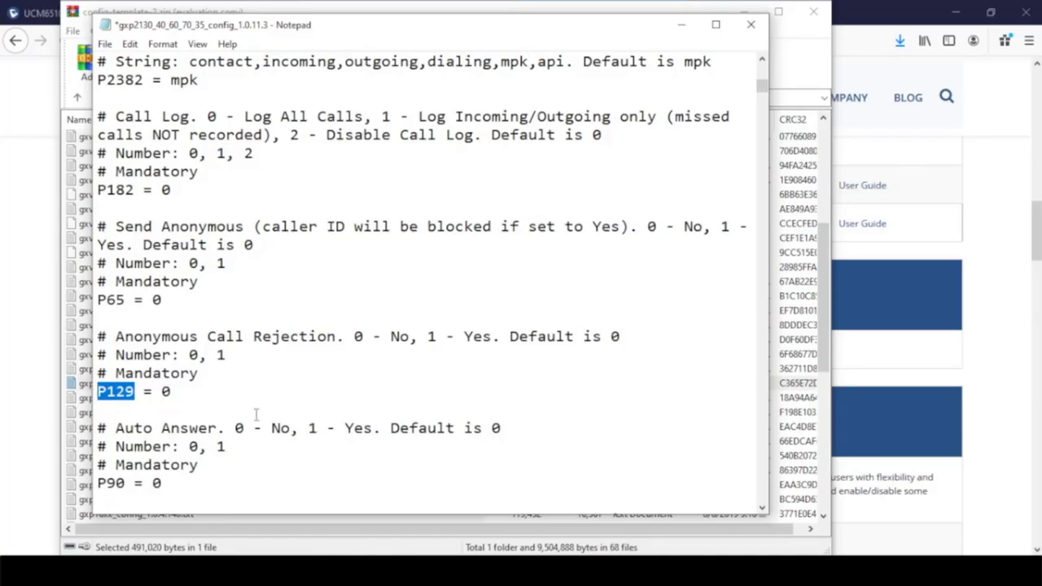
{"action": "left_click_drag", "start_coordinate": [354, 337], "coordinate": [414, 340]}
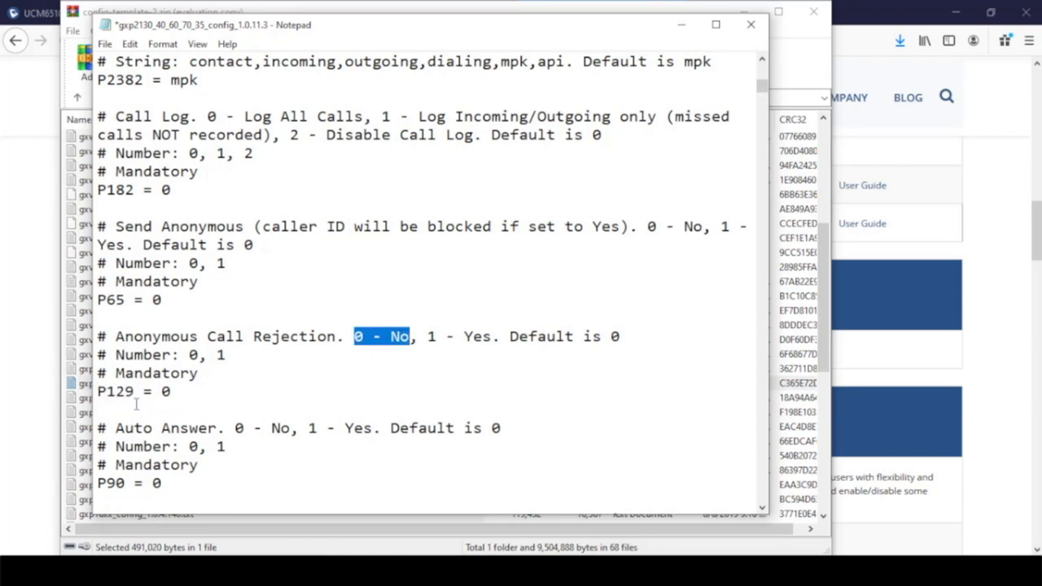
{"action": "double_click", "coordinate": [166, 392]}
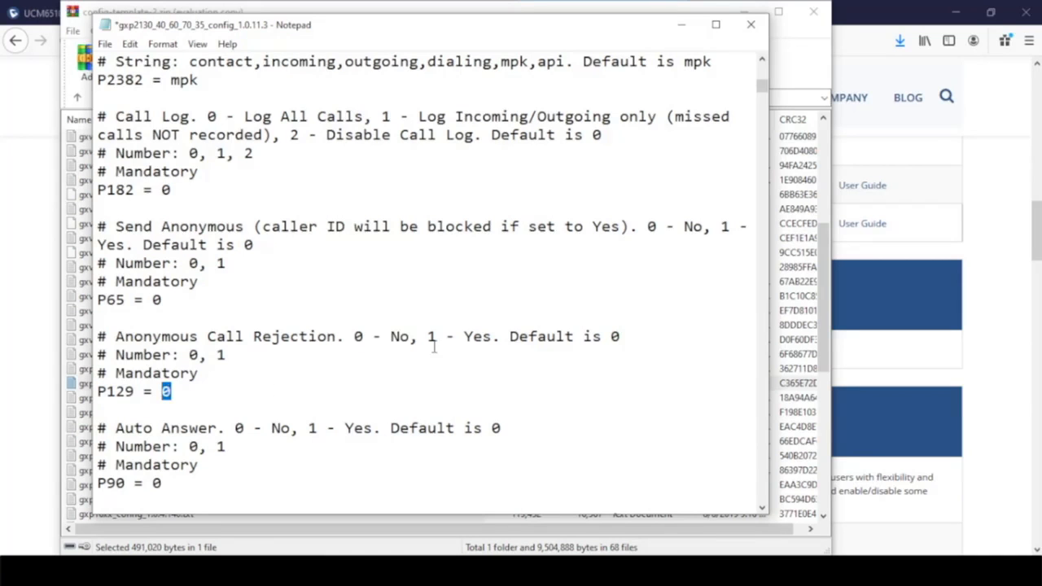
{"action": "left_click_drag", "start_coordinate": [427, 336], "coordinate": [499, 337]}
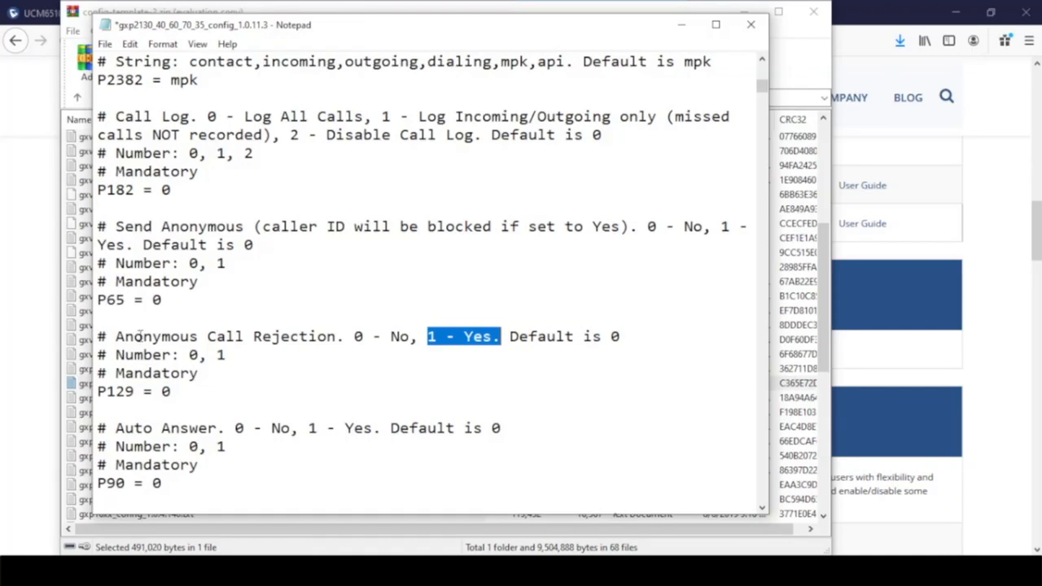
{"action": "left_click_drag", "start_coordinate": [115, 336], "coordinate": [336, 336]}
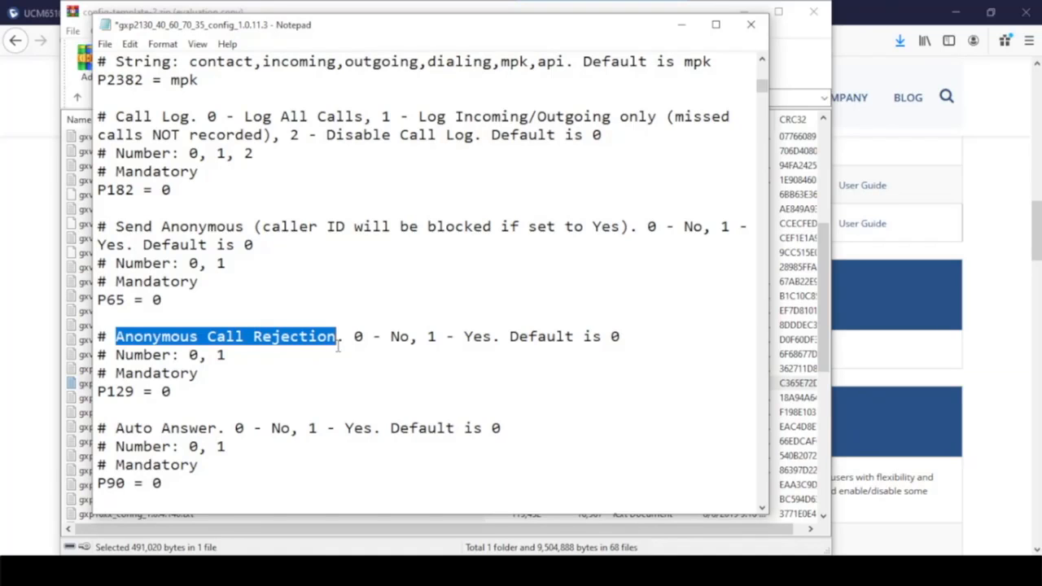
- Find the second Anonymous Call Rejection entry, P446, then close Notepad without saving
{"action": "key", "text": "ctrl+f"}
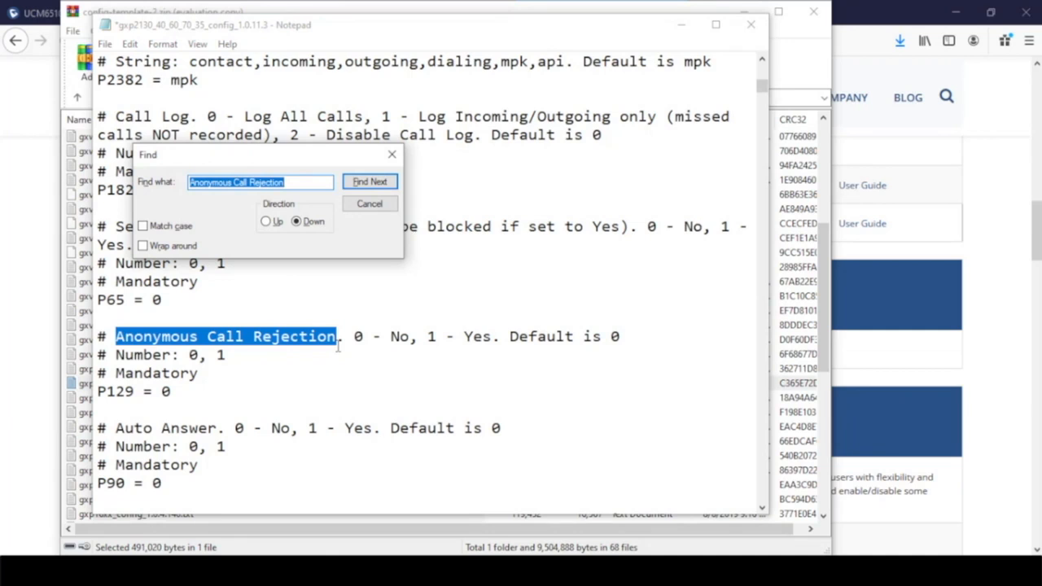
{"action": "left_click", "coordinate": [377, 184]}
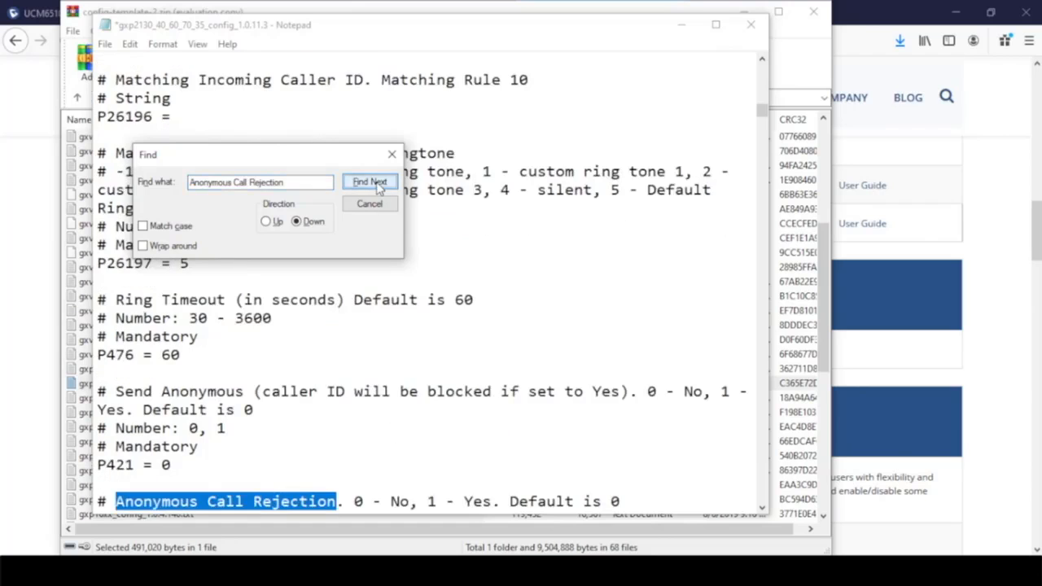
{"action": "scroll", "coordinate": [252, 411], "scroll_direction": "down", "scroll_amount": 2}
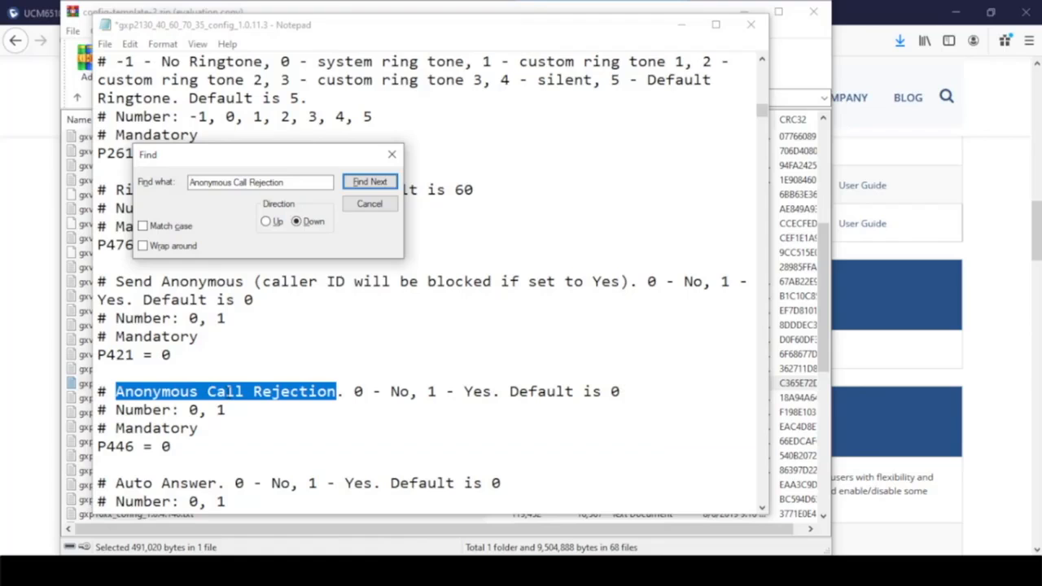
{"action": "left_click_drag", "start_coordinate": [134, 446], "coordinate": [98, 445]}
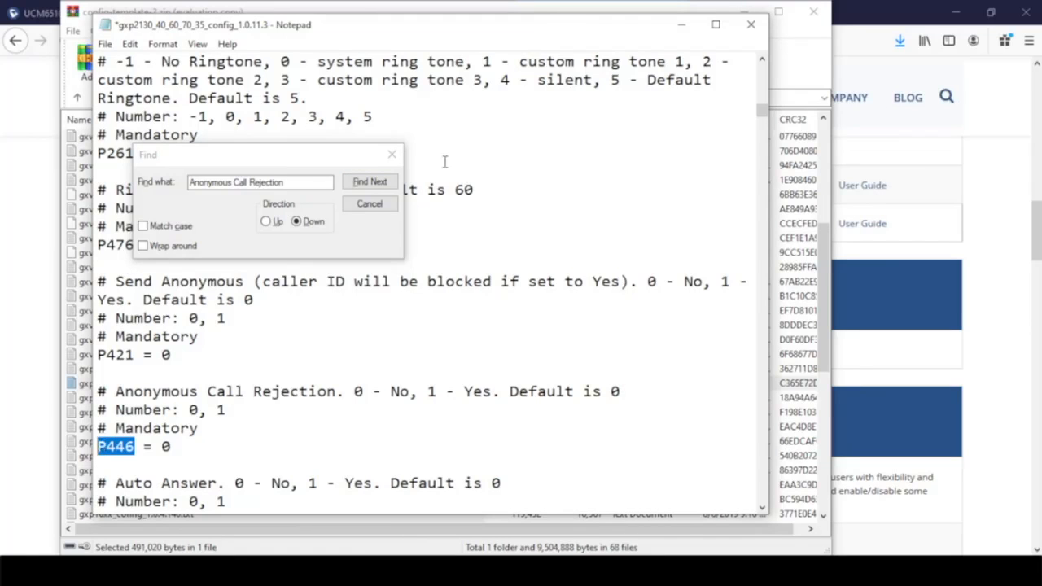
{"action": "left_click", "coordinate": [391, 154]}
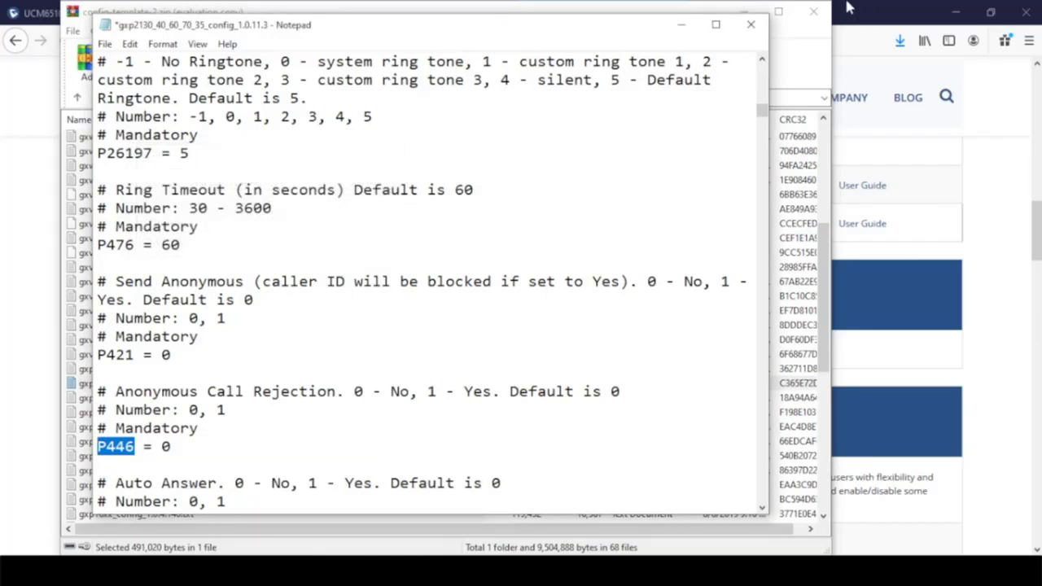
{"action": "left_click", "coordinate": [751, 24]}
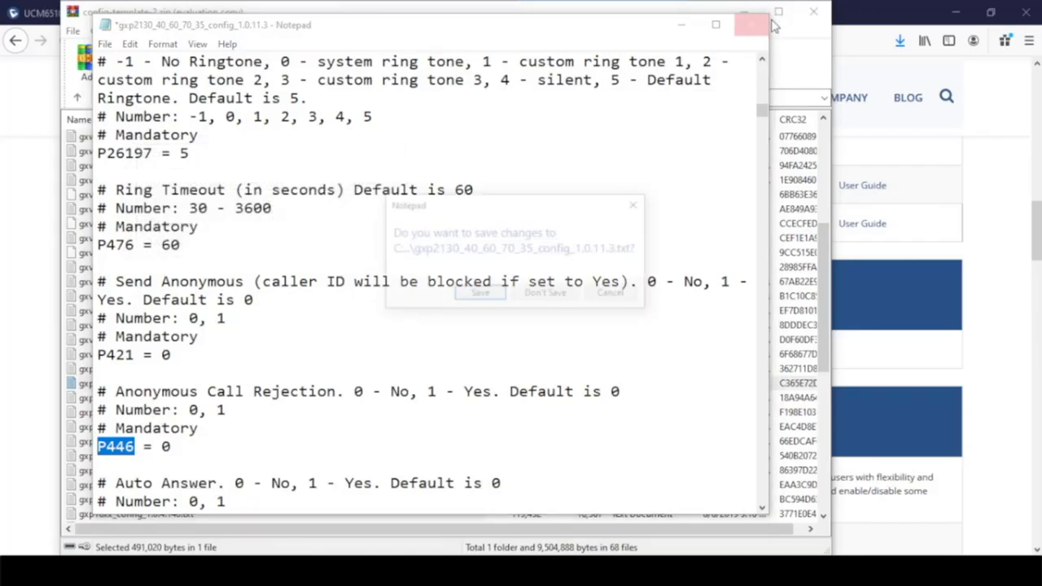
{"action": "left_click", "coordinate": [555, 295]}
- Inspect the Anonymous Call Rejection row's markup in the GXP2170 web UI to confirm it is P129
{"action": "left_click", "coordinate": [747, 15]}
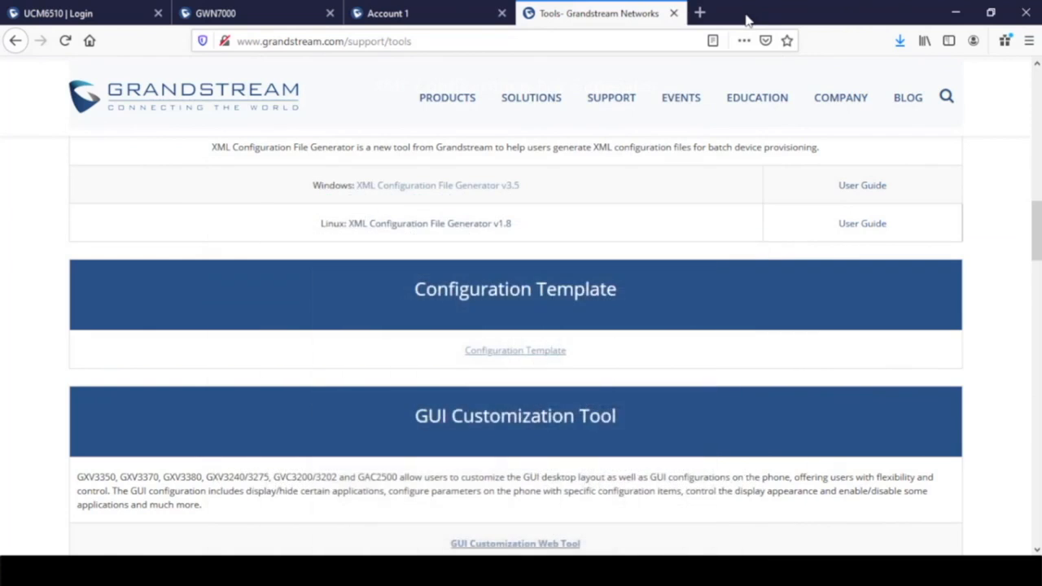
{"action": "left_click", "coordinate": [390, 13]}
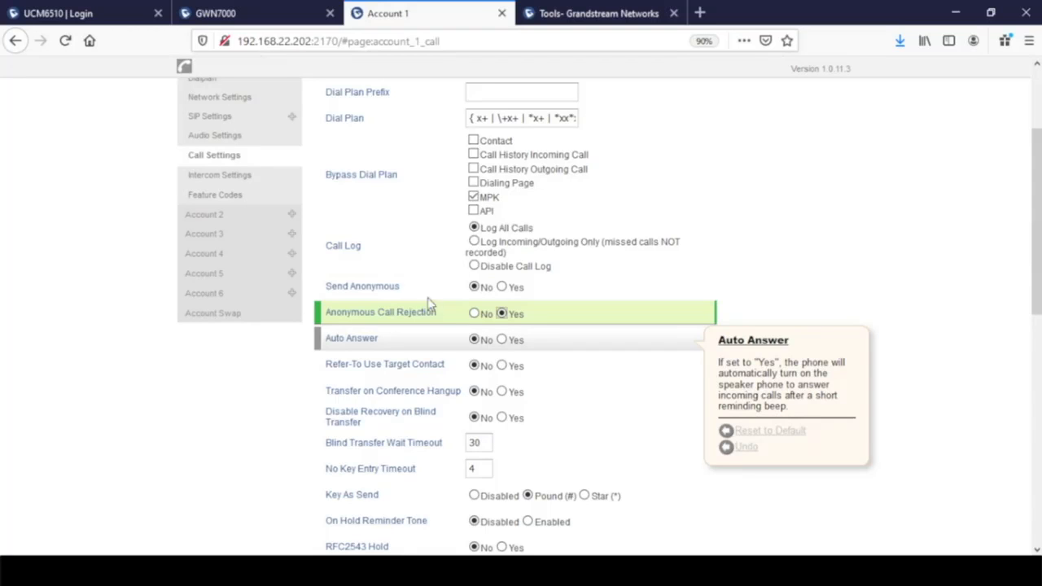
{"action": "right_click", "coordinate": [422, 325]}
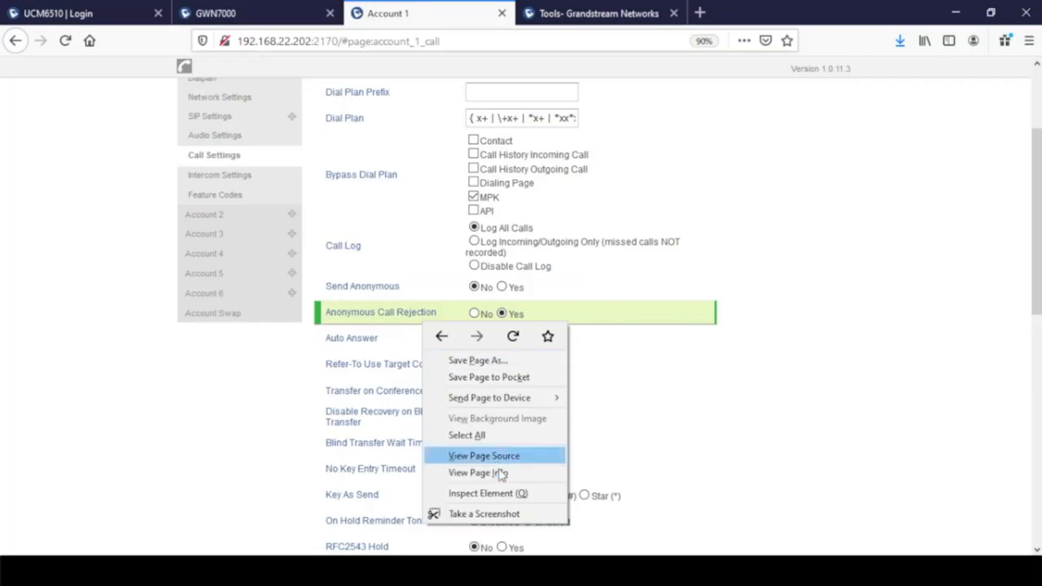
{"action": "left_click", "coordinate": [508, 494]}
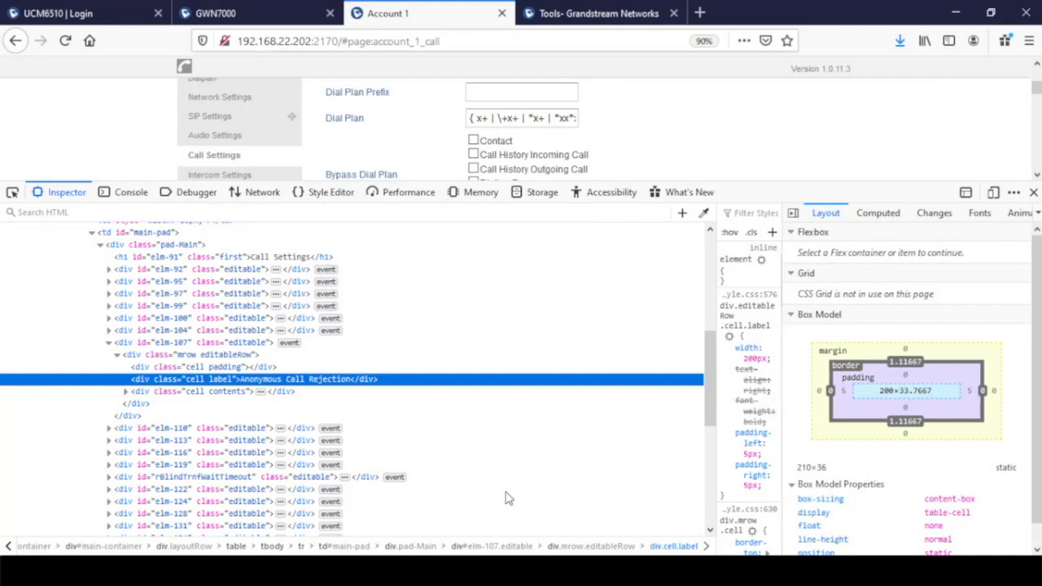
{"action": "left_click", "coordinate": [125, 392]}
{"action": "left_click", "coordinate": [133, 403]}
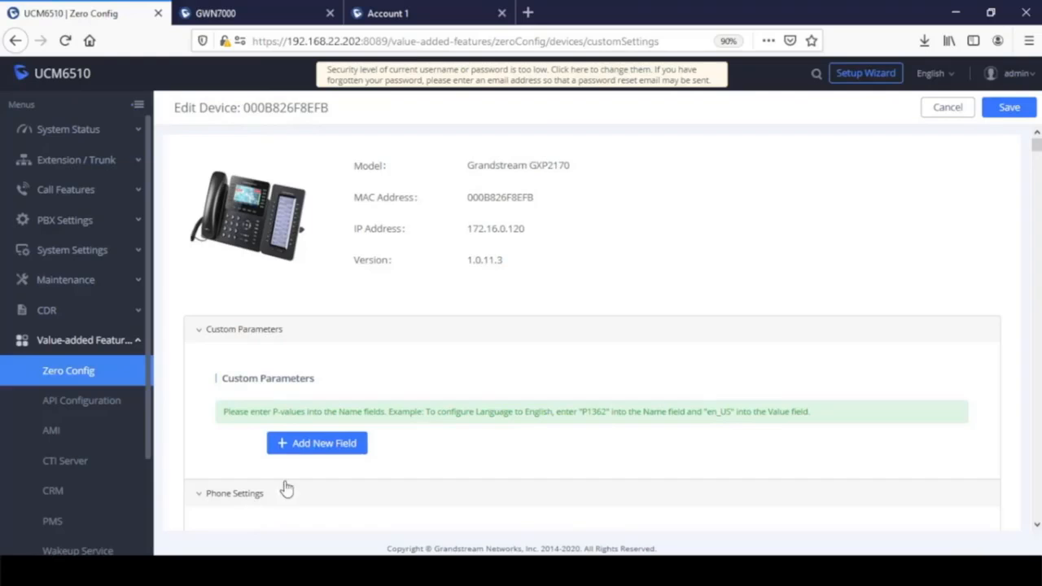
- Add custom parameter p129 = 1 with description 'Anonymous Call Rejection' and save the device
{"action": "left_click", "coordinate": [314, 450]}
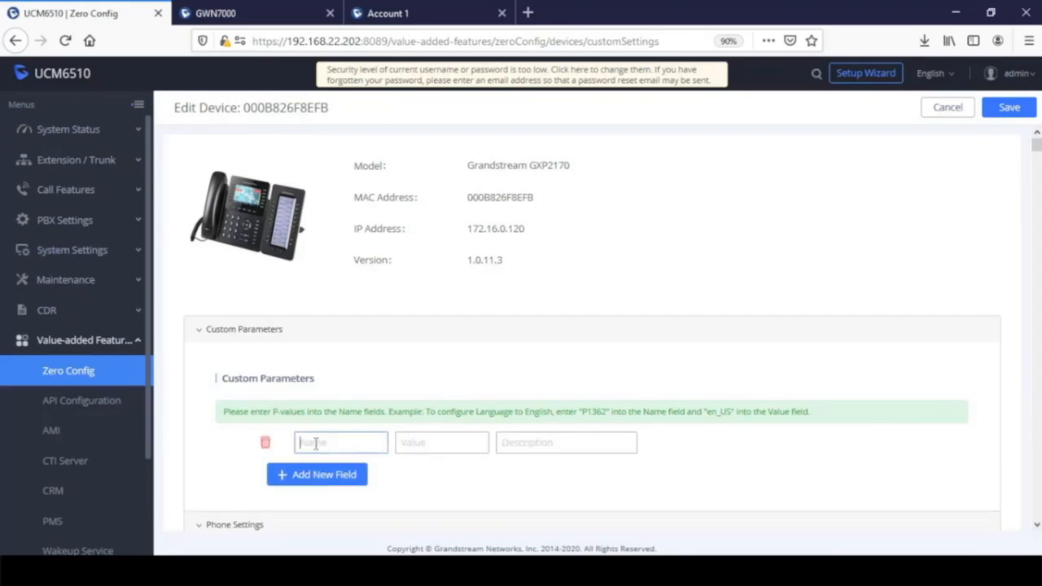
{"action": "type", "text": "p129"}
{"action": "left_click", "coordinate": [443, 441]}
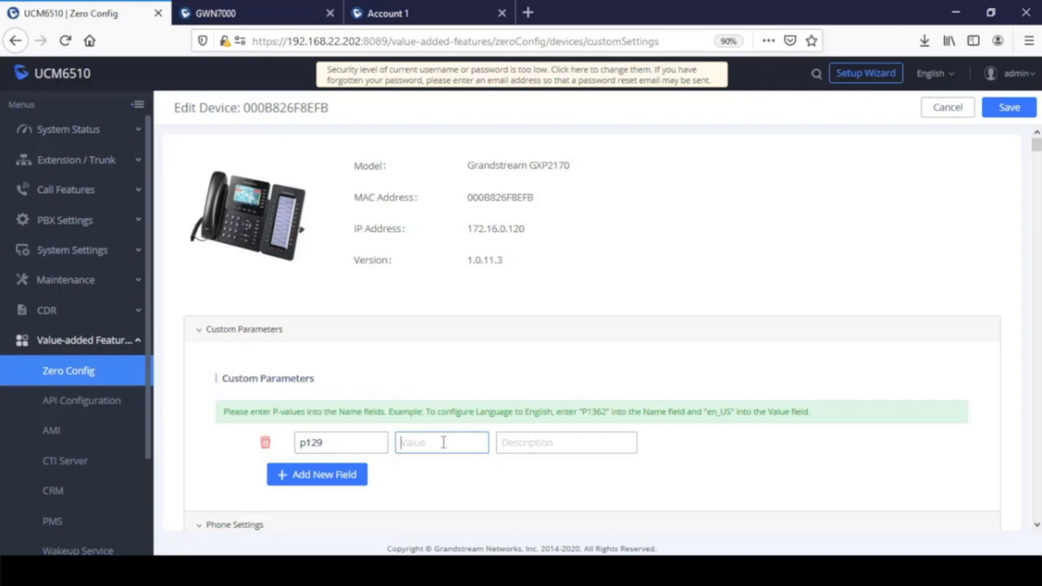
{"action": "type", "text": "1"}
{"action": "left_click", "coordinate": [530, 442]}
{"action": "type", "text": "Call"}
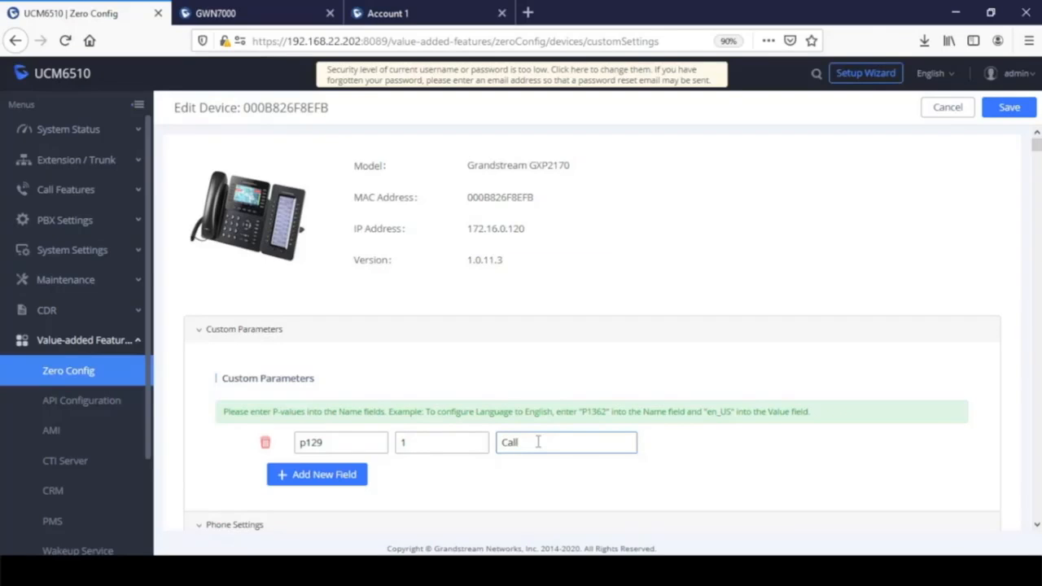
{"action": "key", "text": "Left"}
{"action": "key", "text": "Left"}
{"action": "key", "text": "Left"}
{"action": "key", "text": "Left"}
{"action": "type", "text": "Anonymous Call Rejection"}
{"action": "left_click", "coordinate": [1009, 112]}
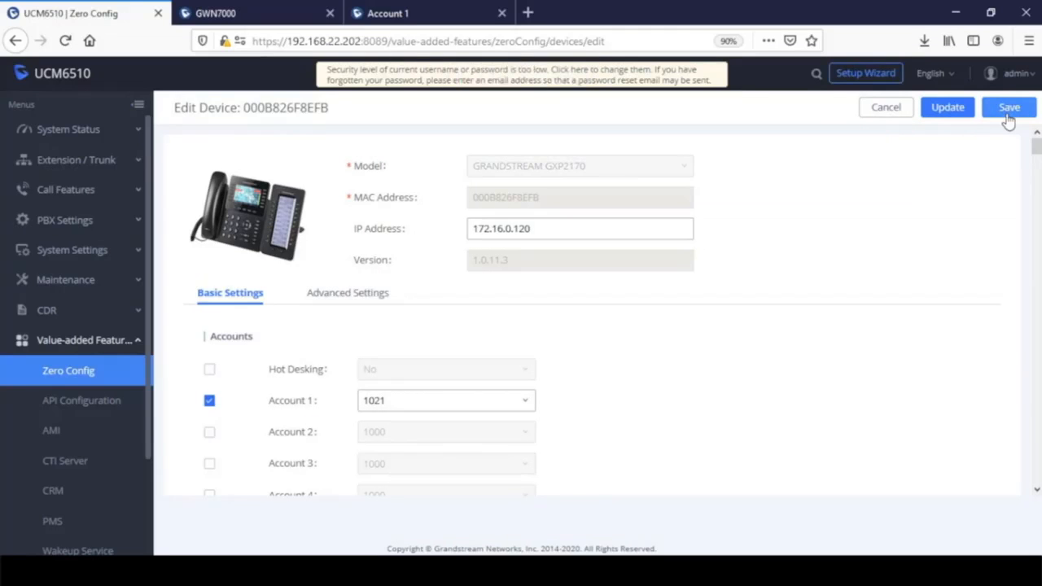
{"action": "left_click", "coordinate": [1009, 109]}
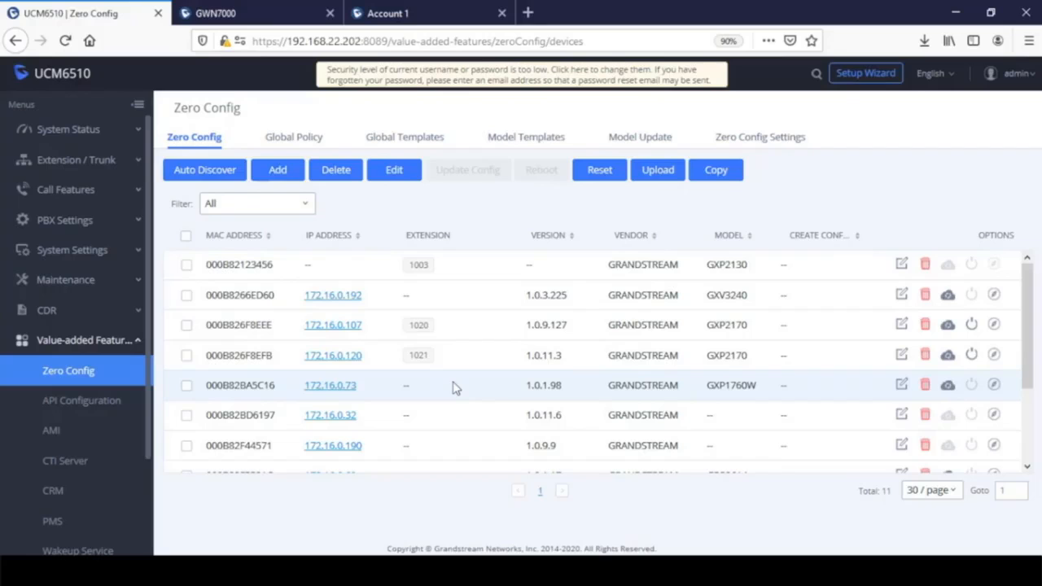
- Send a configuration update to GXP2170 000B826F8EFB on extension 1021
{"action": "left_click", "coordinate": [946, 358]}
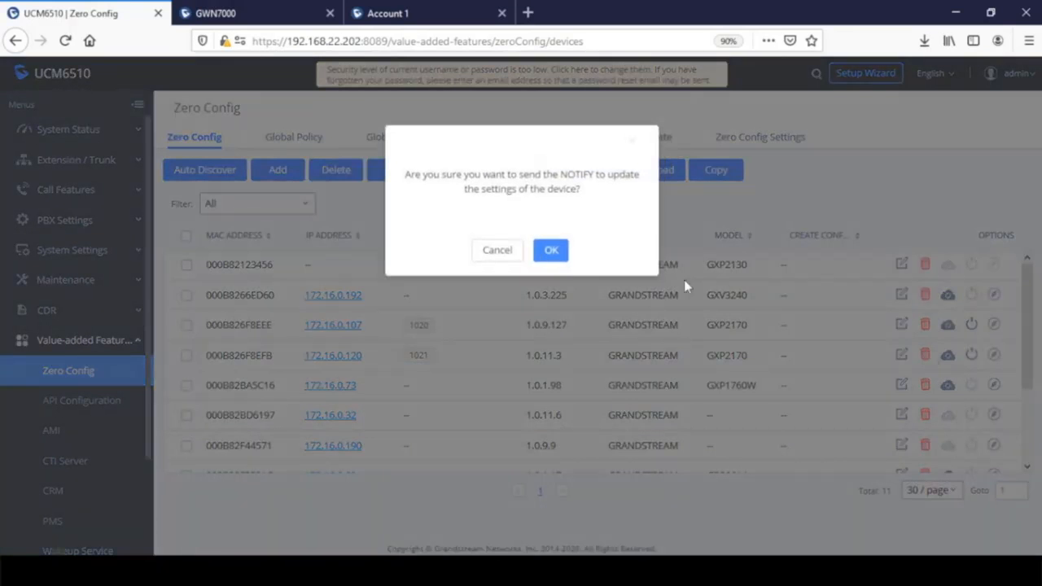
{"action": "left_click", "coordinate": [551, 250]}
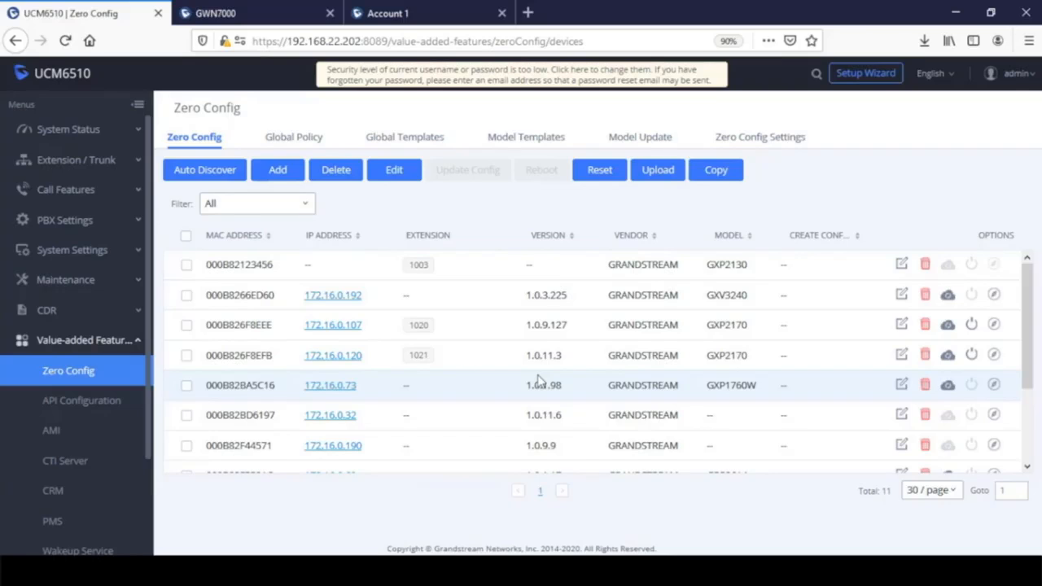
{"action": "left_click", "coordinate": [946, 363]}
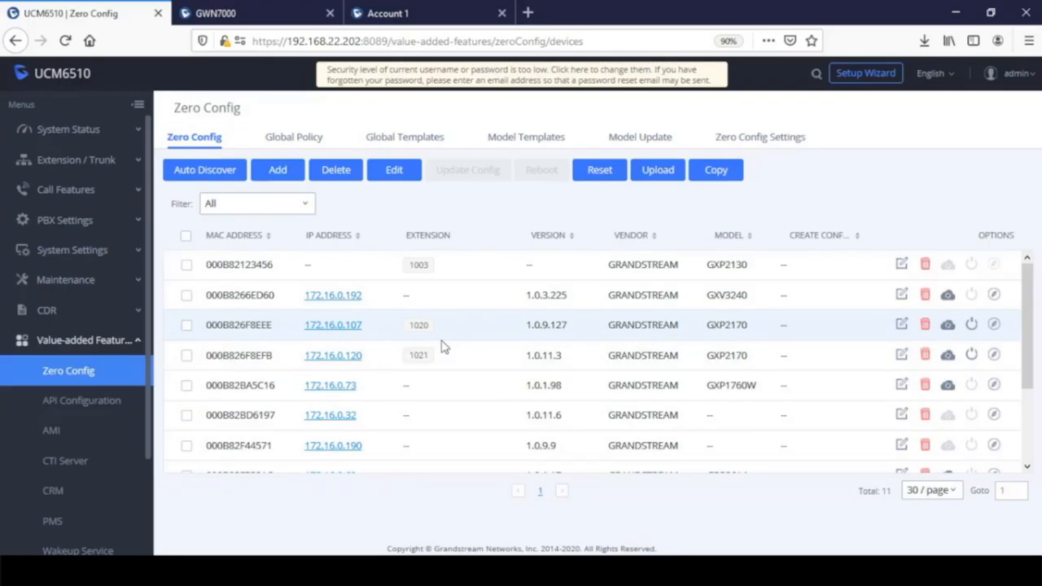
- Select both GXP2170 phones (1020 and 1021) and send them a config update
{"action": "left_click", "coordinate": [186, 325]}
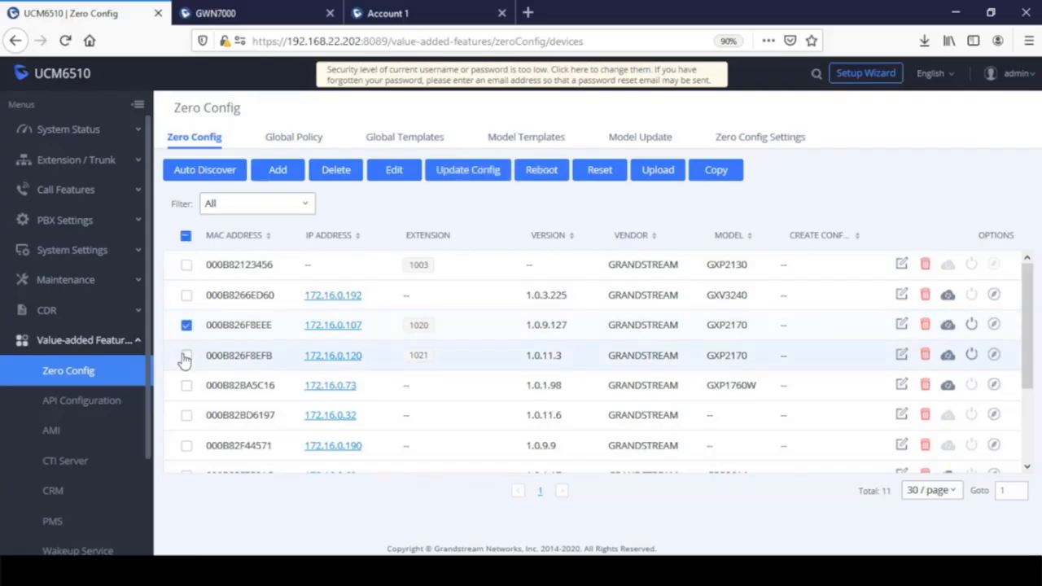
{"action": "left_click", "coordinate": [187, 357]}
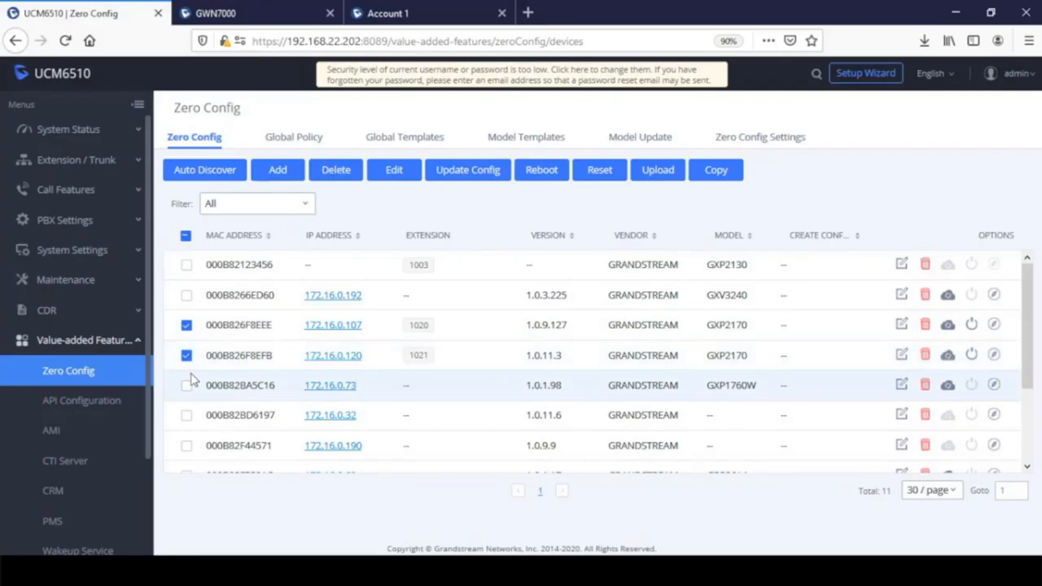
{"action": "left_click", "coordinate": [466, 171]}
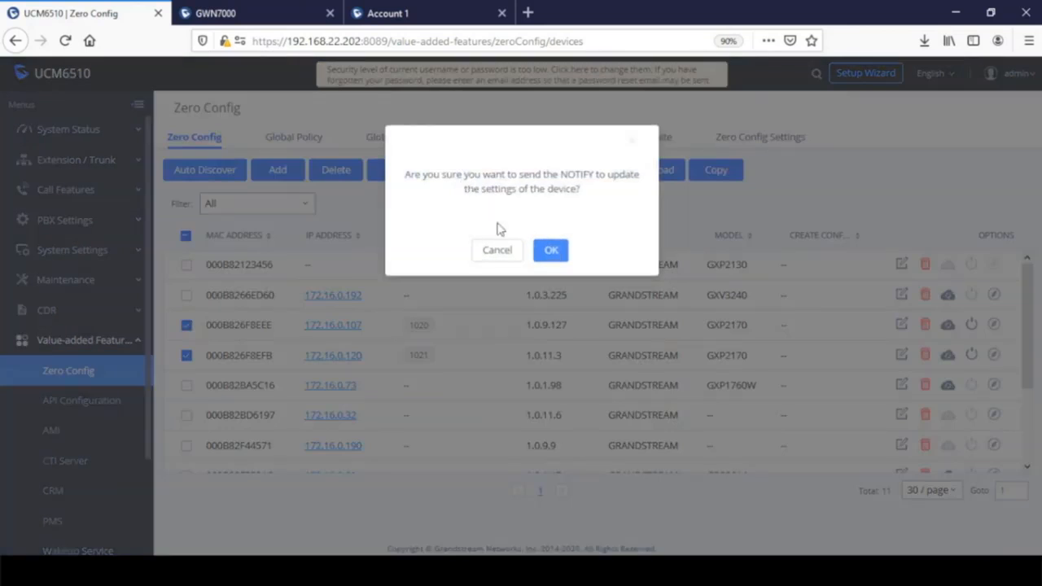
{"action": "left_click", "coordinate": [550, 251]}
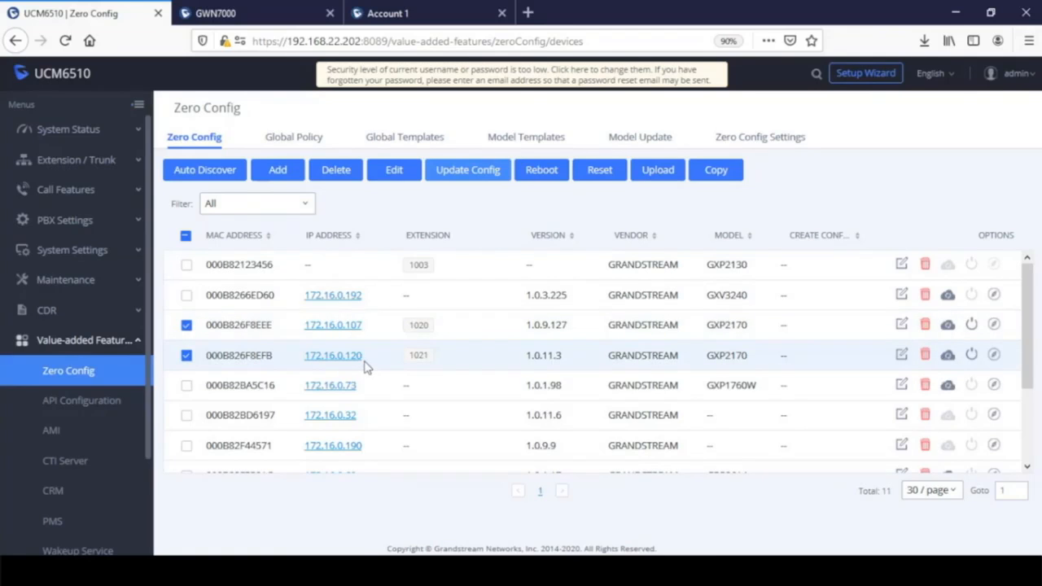
- Reload the Zero Config list and adjust zoom to view the new config creation times
{"action": "left_click", "coordinate": [65, 41]}
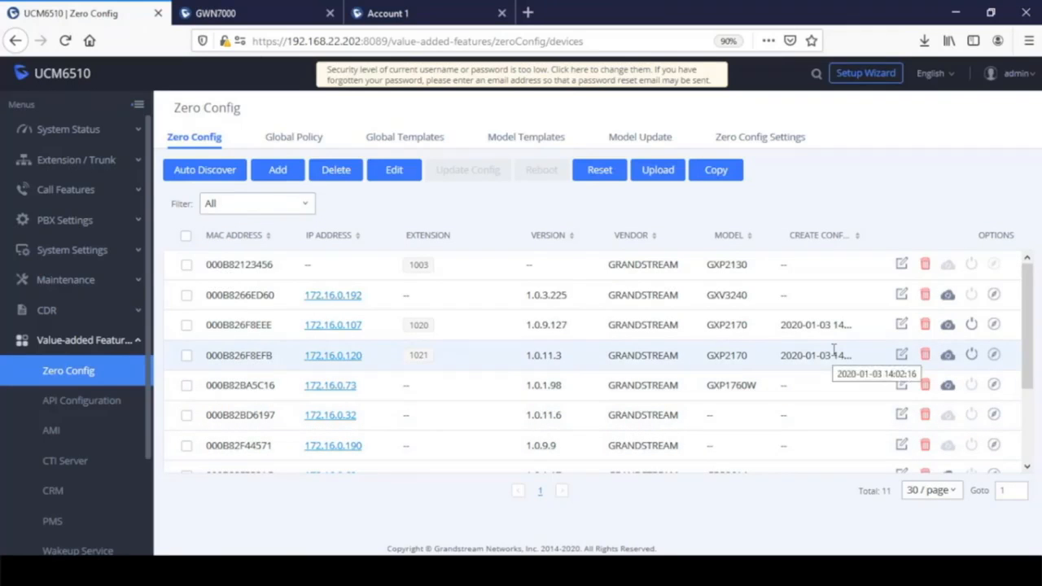
{"action": "key", "text": "ctrl+minus"}
{"action": "key", "text": "ctrl+minus"}
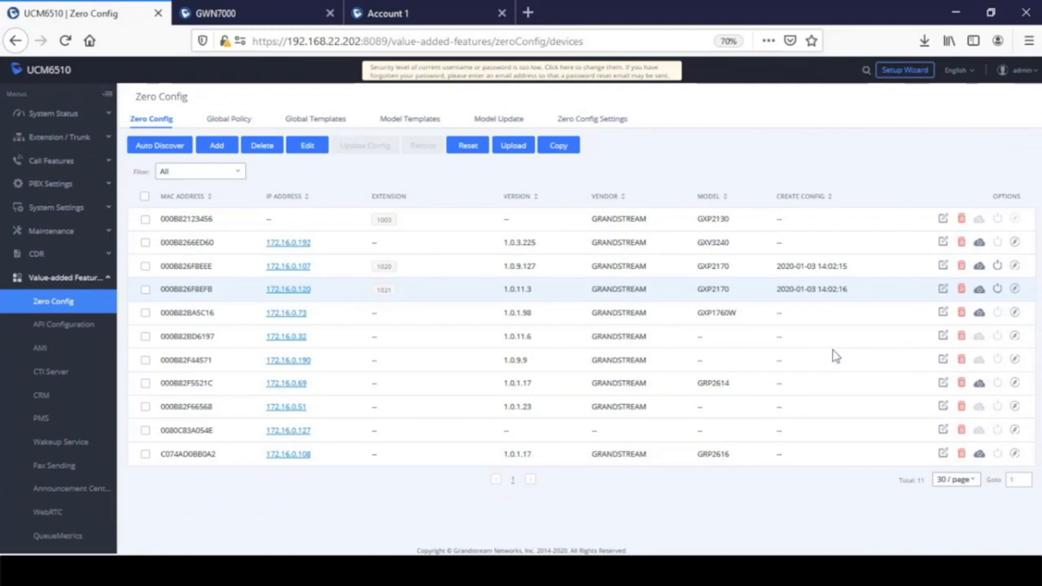
{"action": "key", "text": "ctrl+plus"}
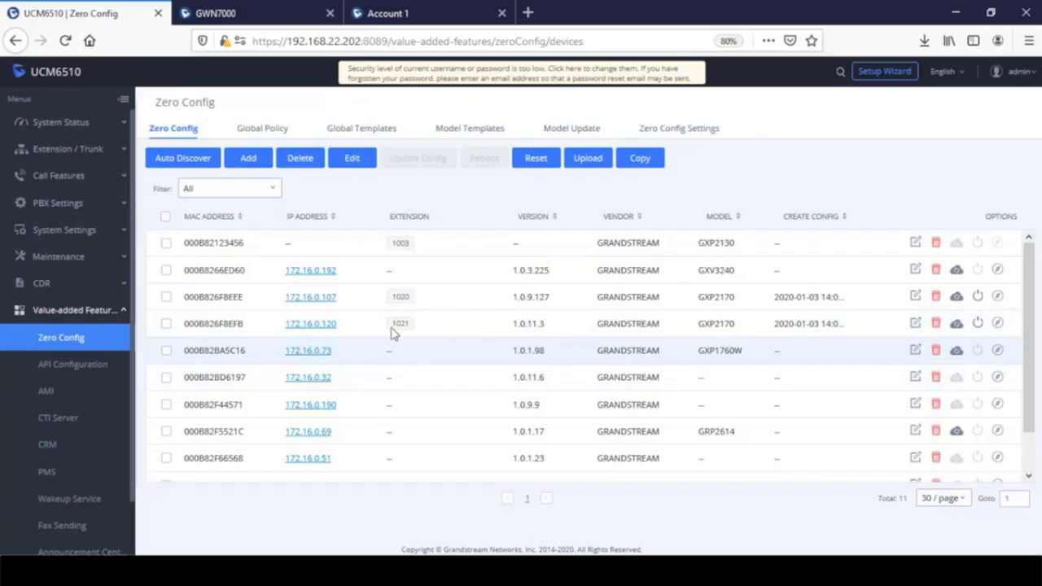
- Copy 000B826F8EEE's configuration onto 000B826F8EFB, confirming the overwrite
{"action": "left_click", "coordinate": [648, 167]}
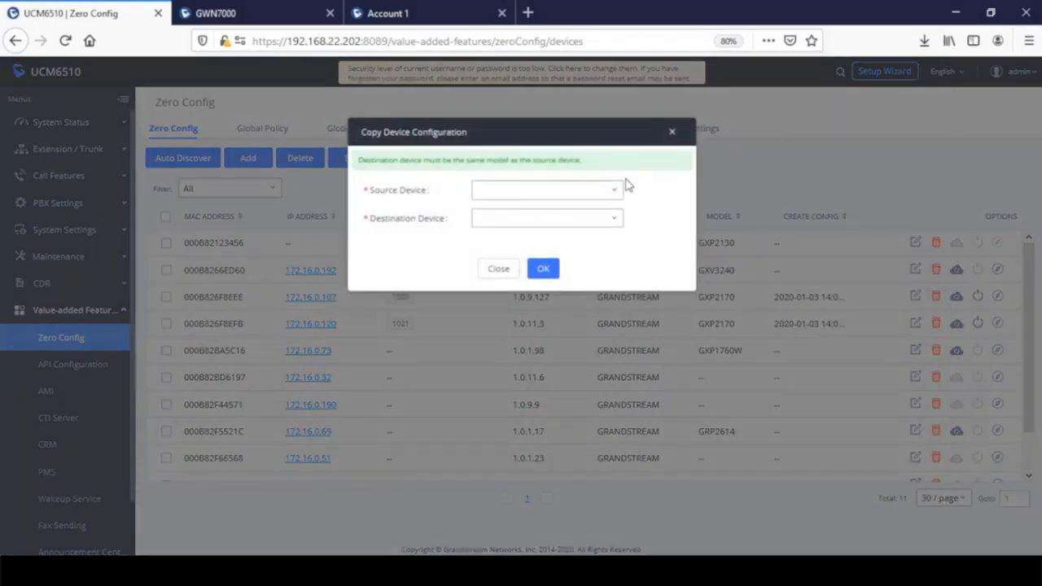
{"action": "left_click", "coordinate": [519, 192]}
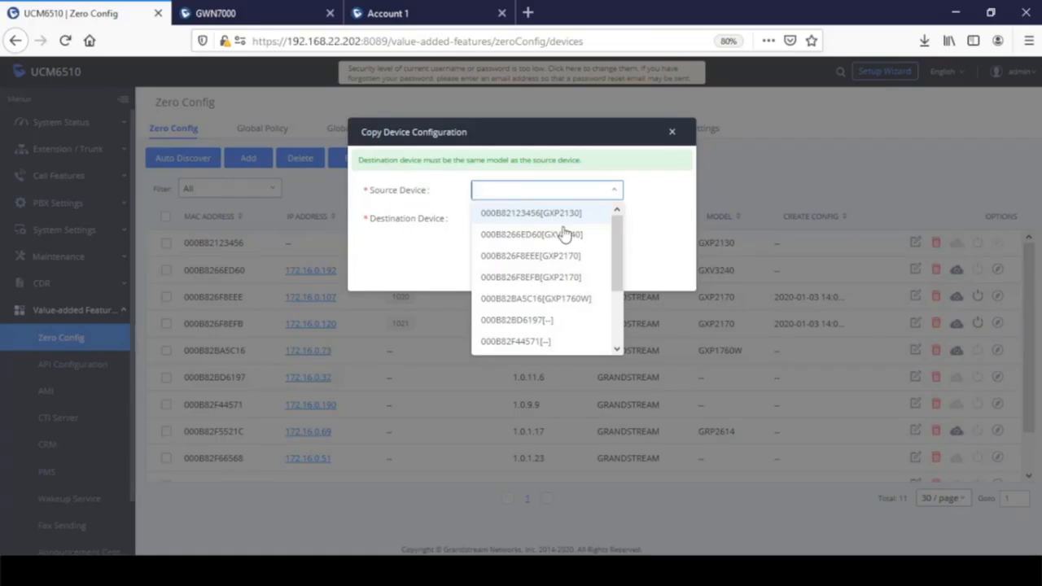
{"action": "left_click", "coordinate": [561, 257]}
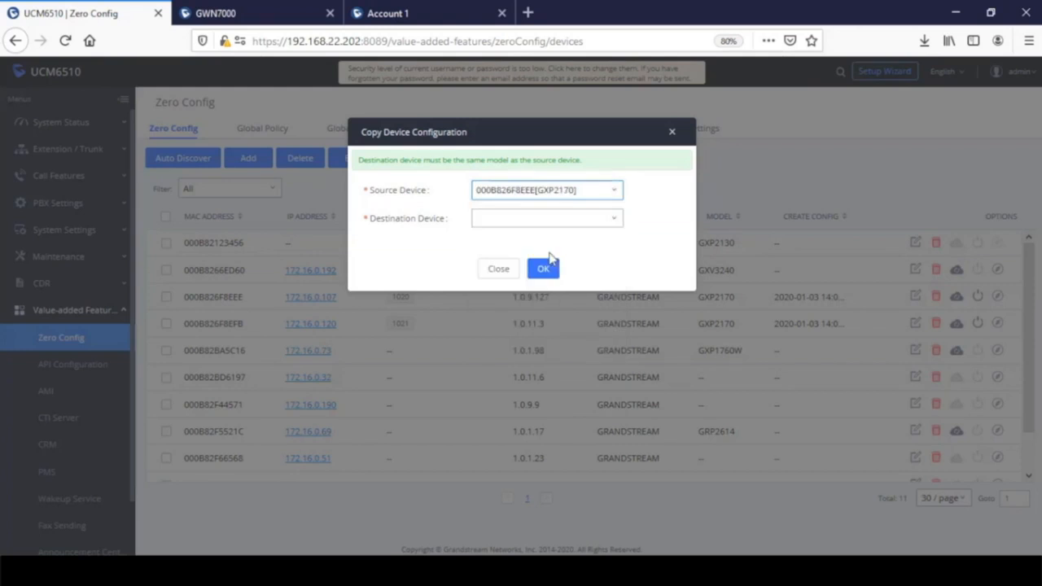
{"action": "left_click", "coordinate": [517, 222]}
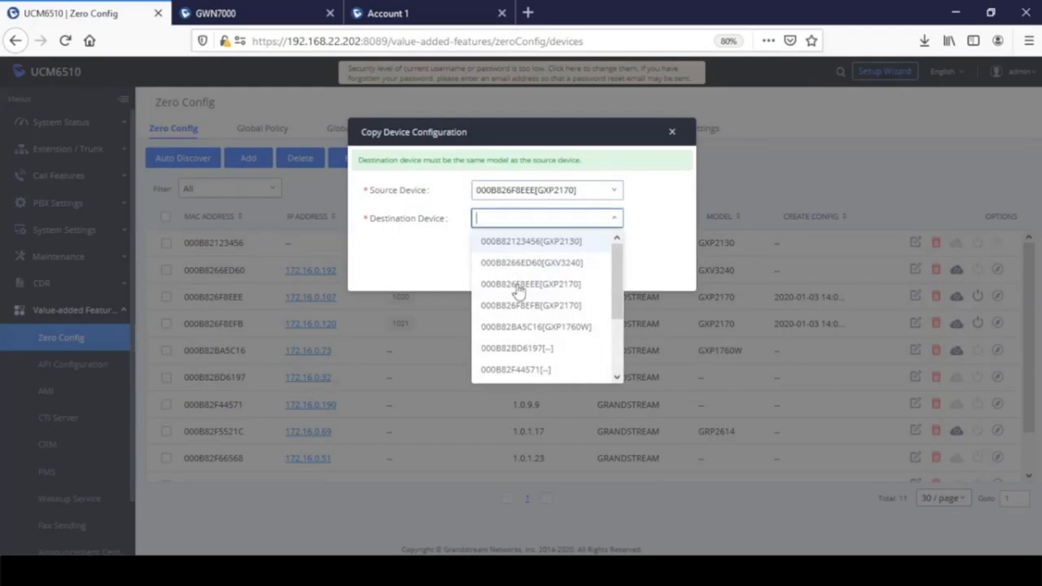
{"action": "left_click", "coordinate": [527, 305]}
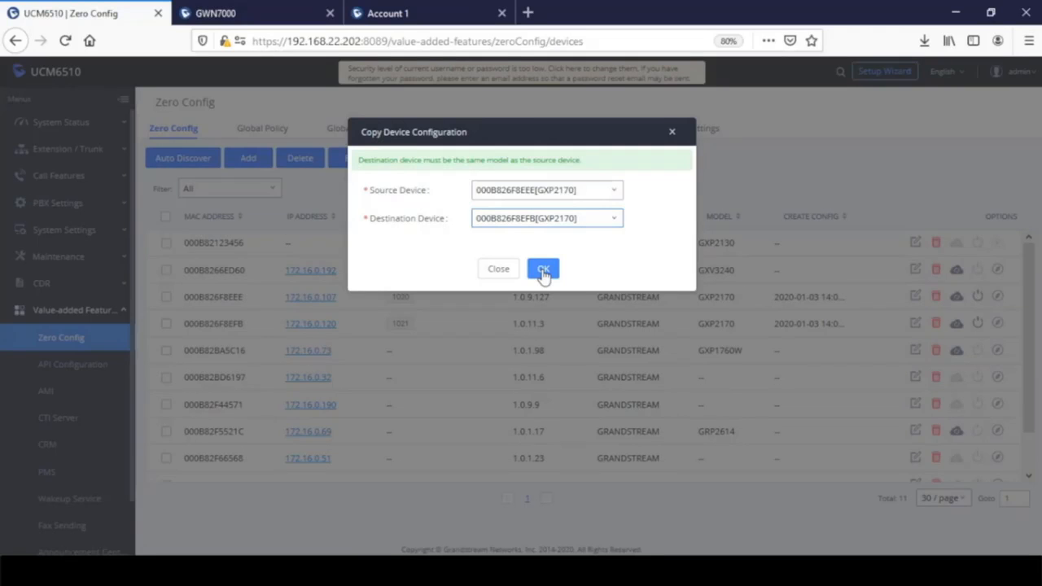
{"action": "left_click", "coordinate": [543, 271]}
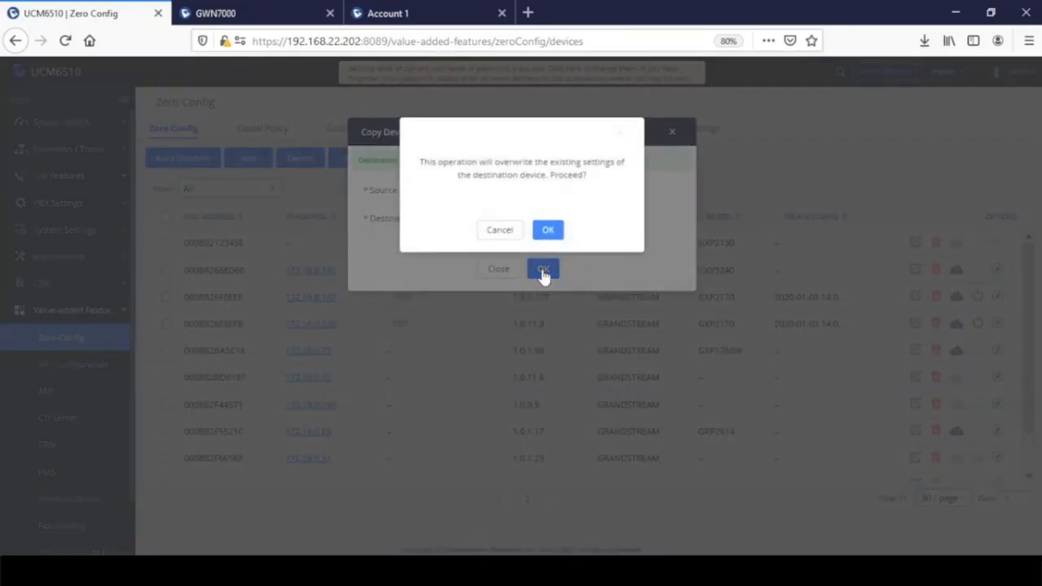
{"action": "left_click", "coordinate": [548, 231]}
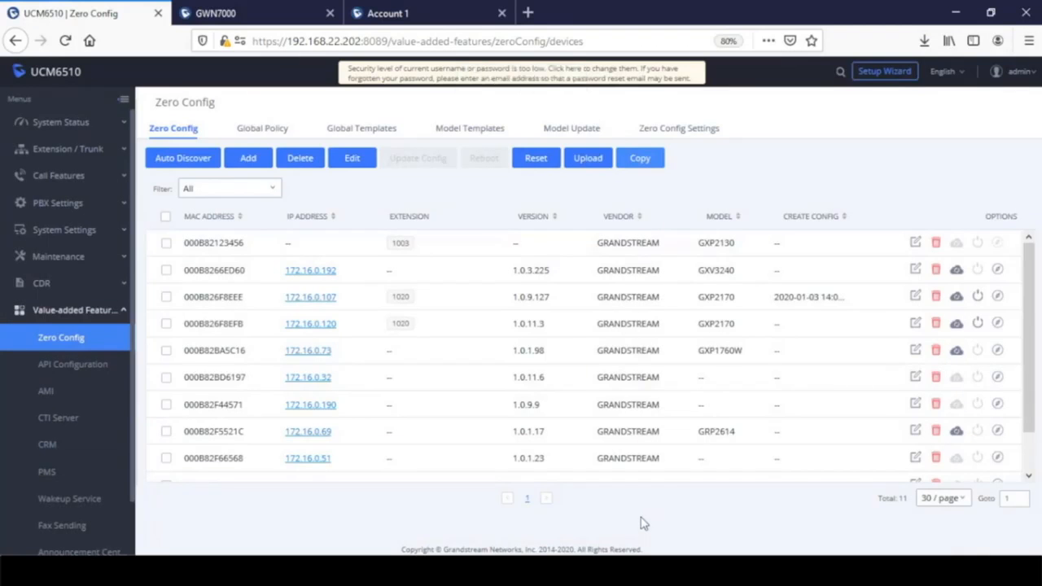
- Start a new Zero Config device with model GRANDSTREAM GRP2614 and MAC 000b82123456
{"action": "left_click", "coordinate": [253, 163]}
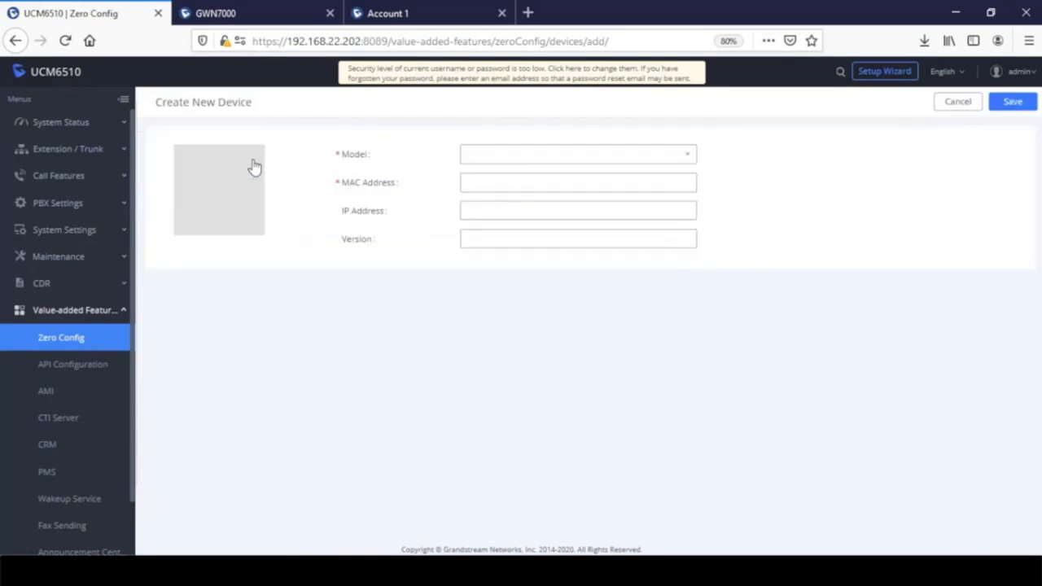
{"action": "left_click", "coordinate": [524, 157]}
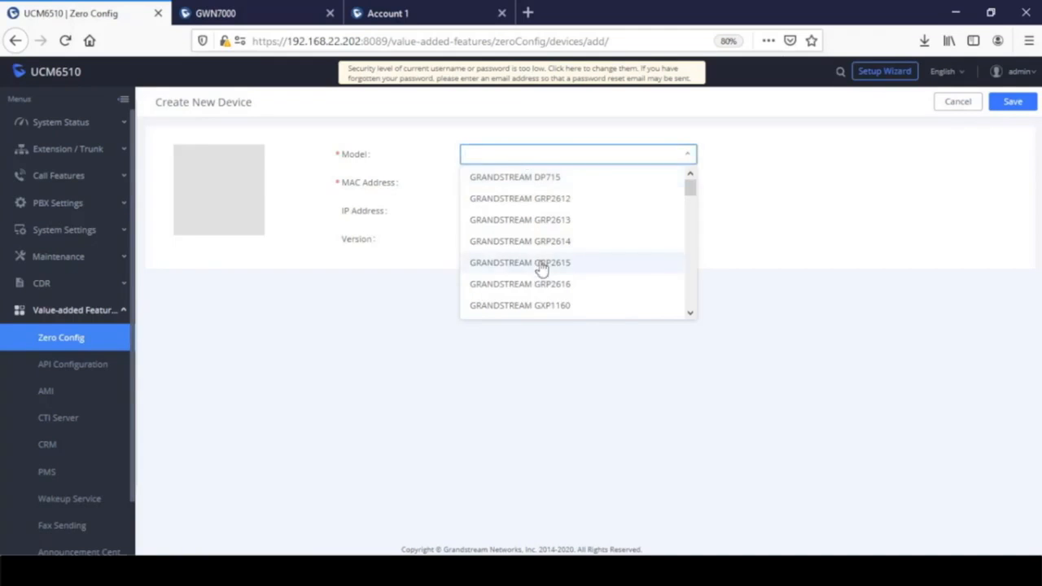
{"action": "left_click", "coordinate": [535, 242]}
{"action": "left_click", "coordinate": [521, 181]}
{"action": "type", "text": "000"}
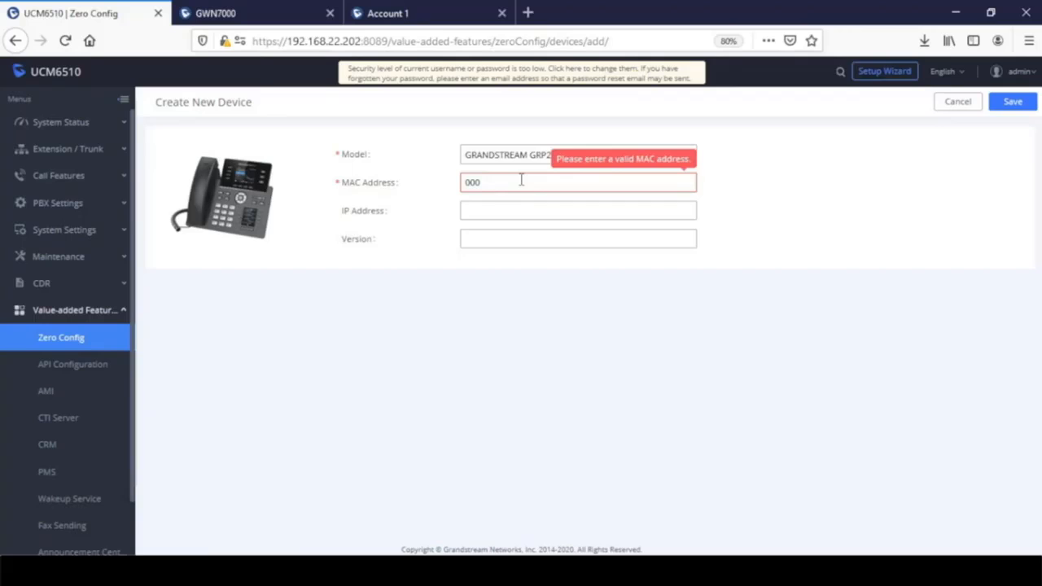
{"action": "type", "text": "b82123456"}
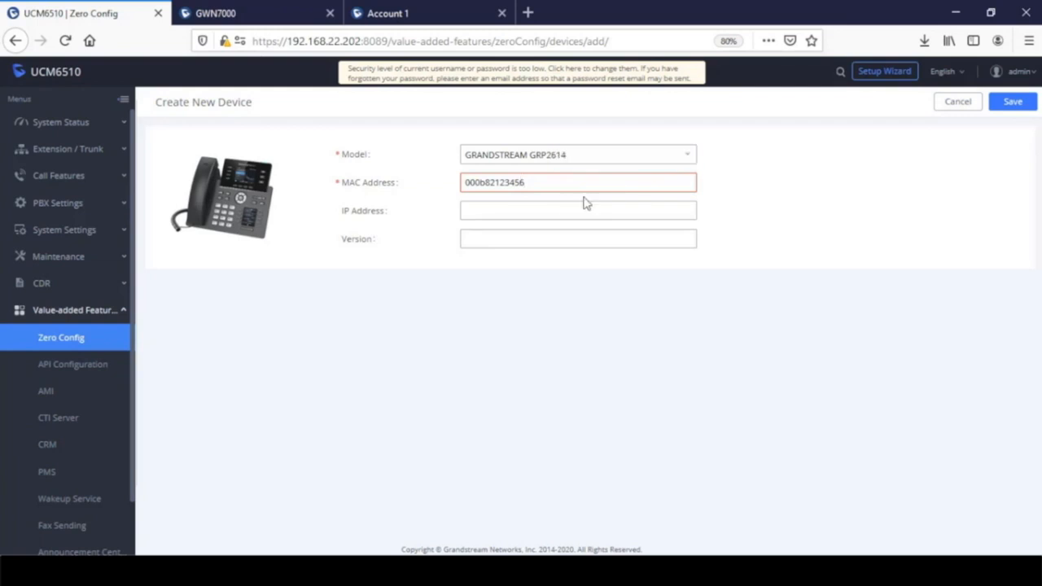
- Correct the duplicate MAC to 000b82123457, save the GRP2614 device, and return to the list
{"action": "double_click", "coordinate": [524, 183]}
{"action": "left_click", "coordinate": [541, 184]}
{"action": "key", "text": "BackSpace"}
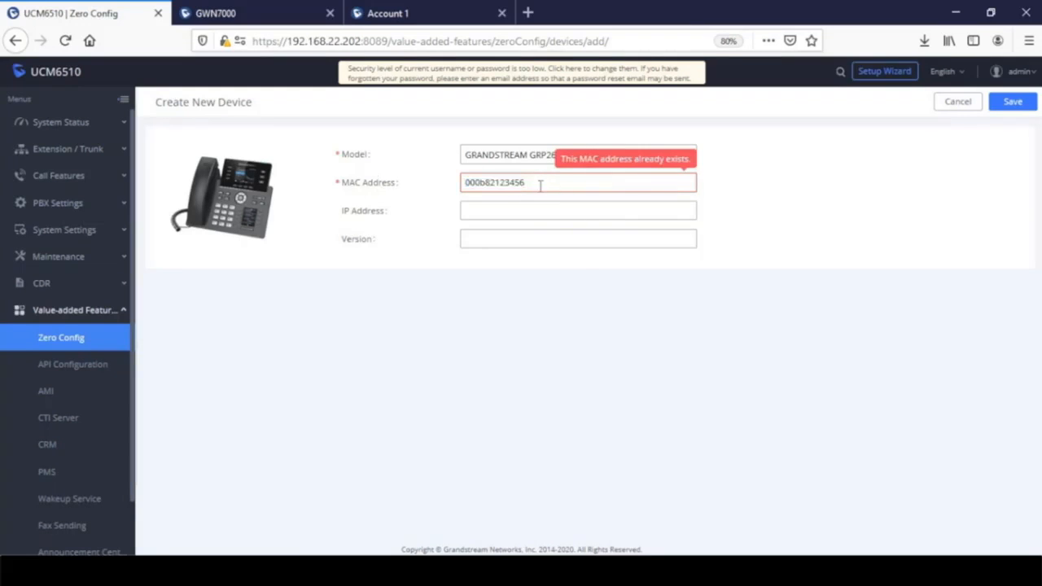
{"action": "type", "text": "7"}
{"action": "left_click", "coordinate": [551, 210]}
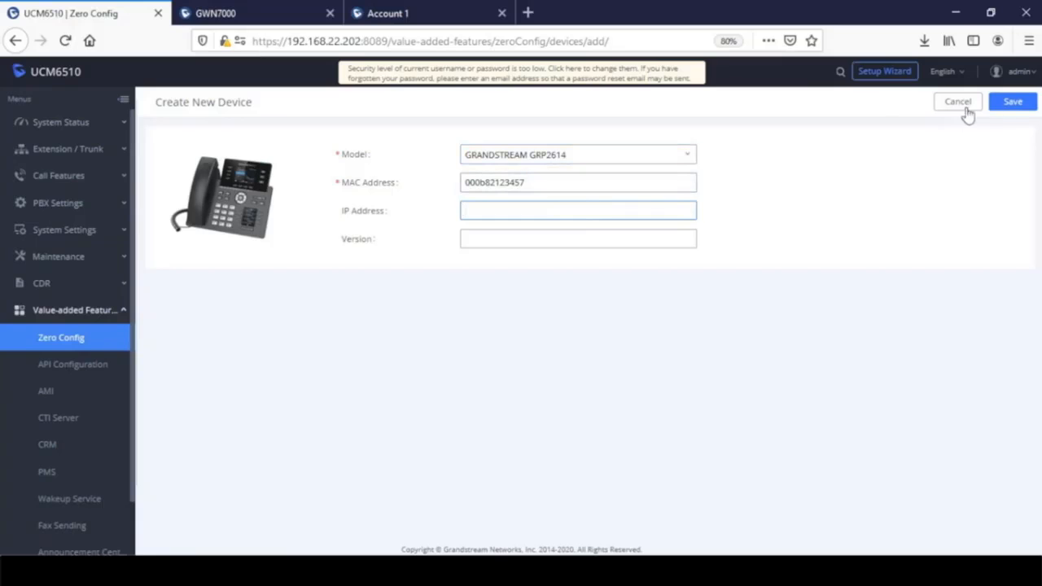
{"action": "left_click", "coordinate": [1012, 106]}
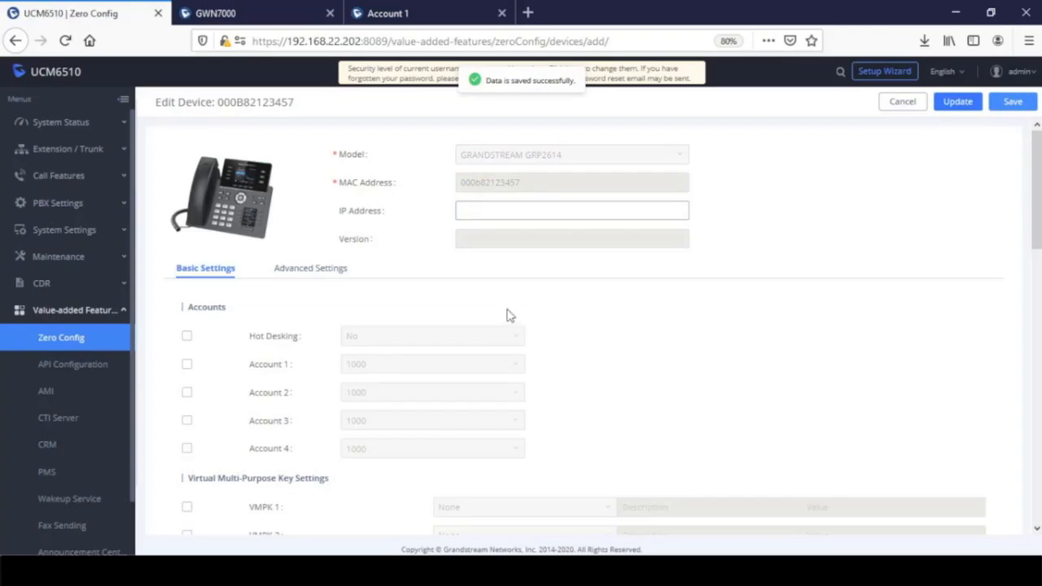
{"action": "left_click", "coordinate": [1009, 102]}
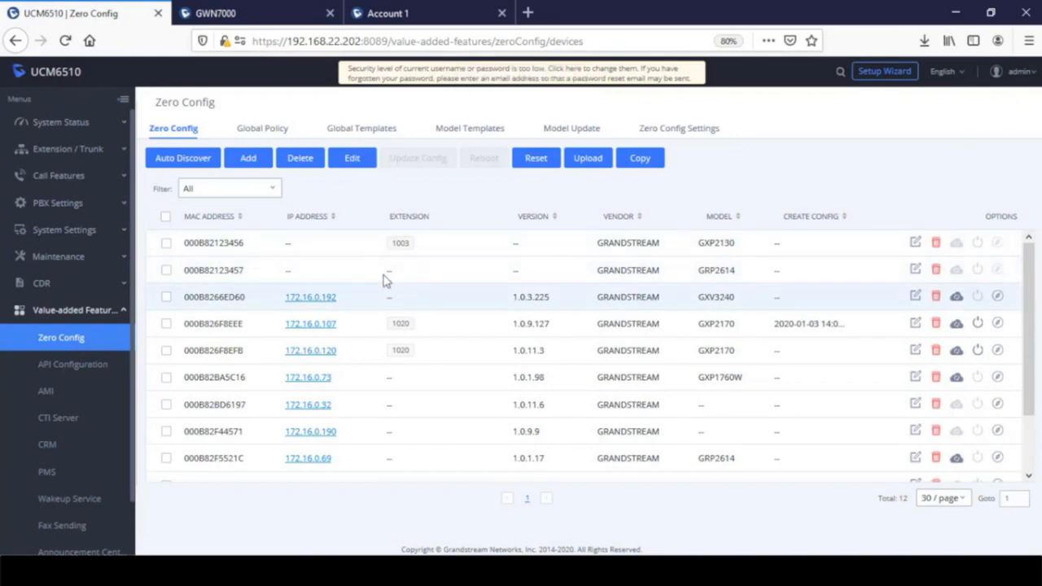
- Open the new GRP2614 device's edit page, then go back to the Zero Config list
{"action": "left_click_drag", "start_coordinate": [195, 270], "coordinate": [262, 271]}
{"action": "left_click", "coordinate": [914, 269]}
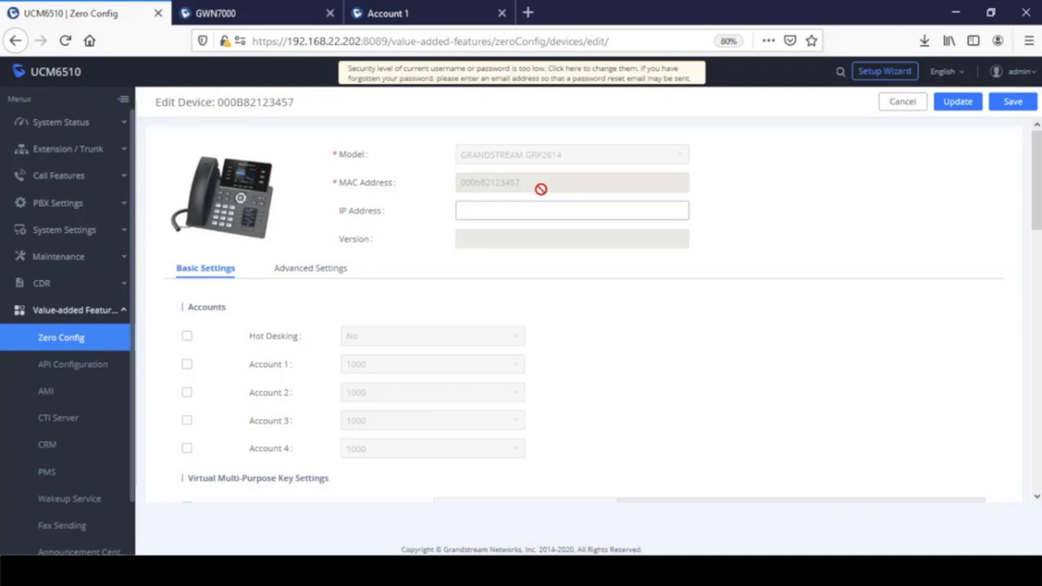
{"action": "left_click", "coordinate": [61, 338]}
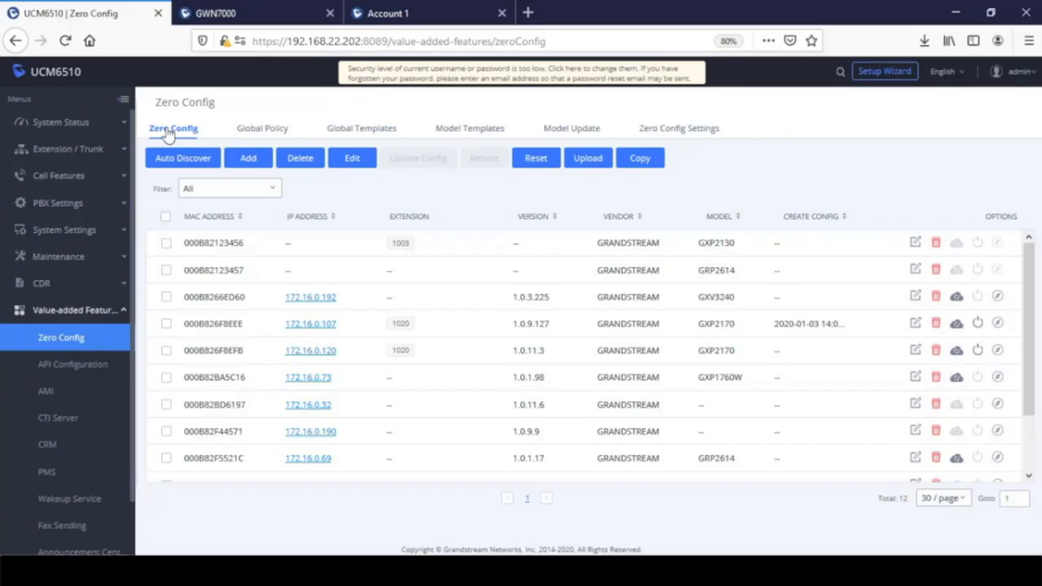
- Look through Global Policy and Global Templates, ending on Model Templates with the GRP2614 Anonymous Call Rejection template
{"action": "left_click", "coordinate": [271, 133]}
{"action": "left_click", "coordinate": [348, 134]}
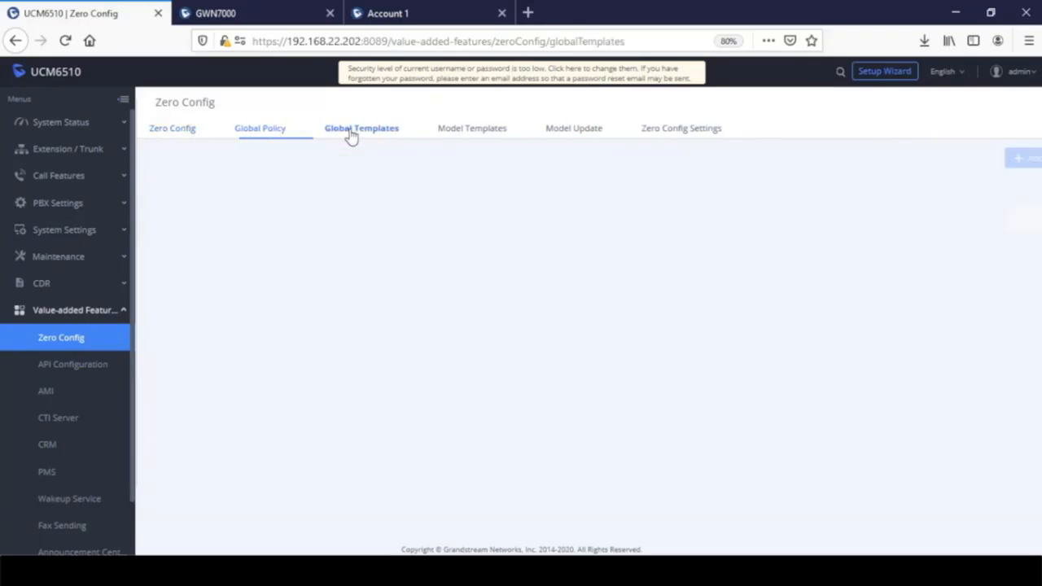
{"action": "left_click", "coordinate": [471, 136]}
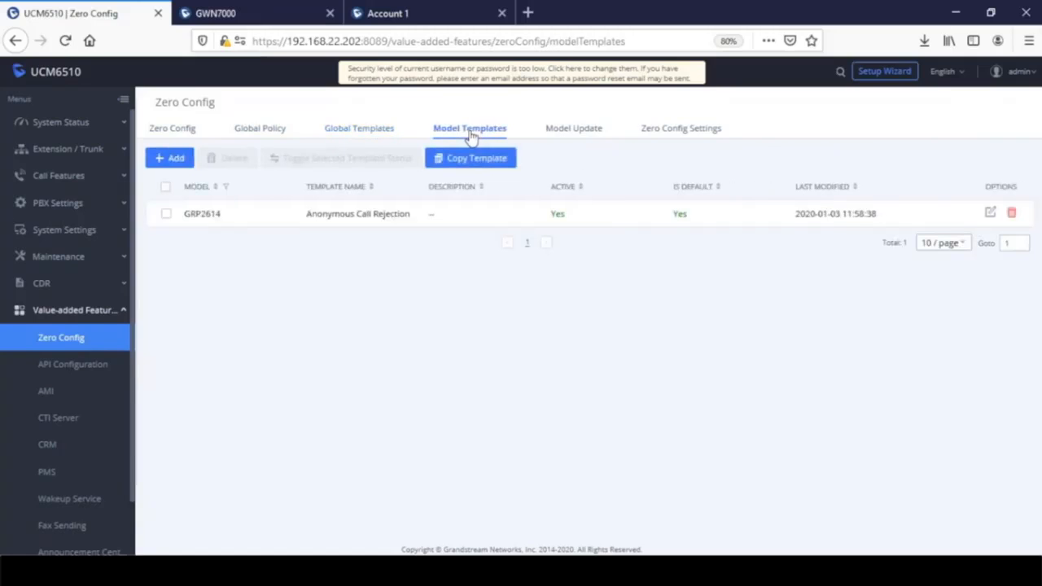
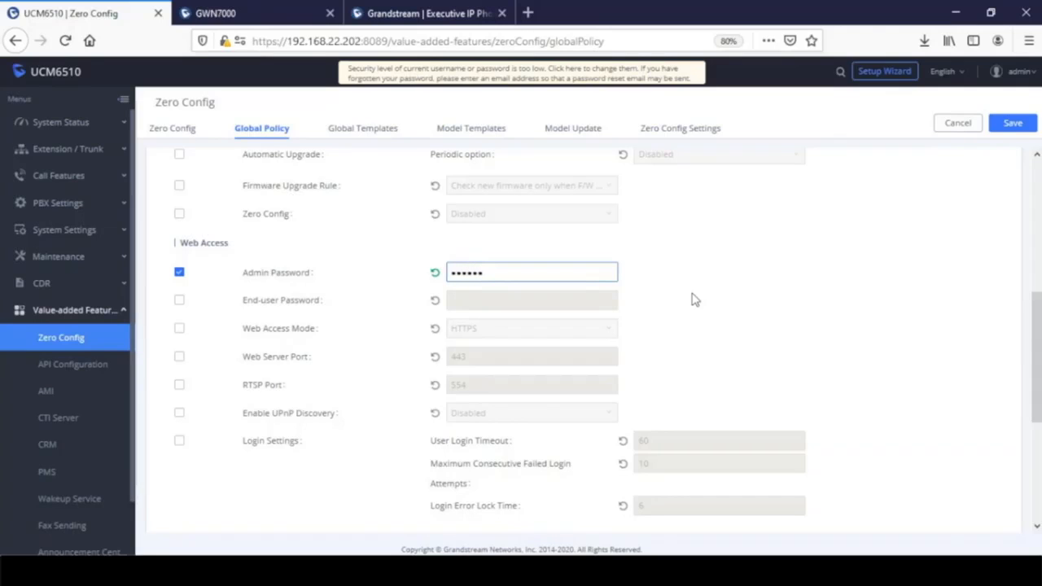
- Save the global policy changes and switch to the empty Global Templates list
{"action": "left_click", "coordinate": [1012, 123]}
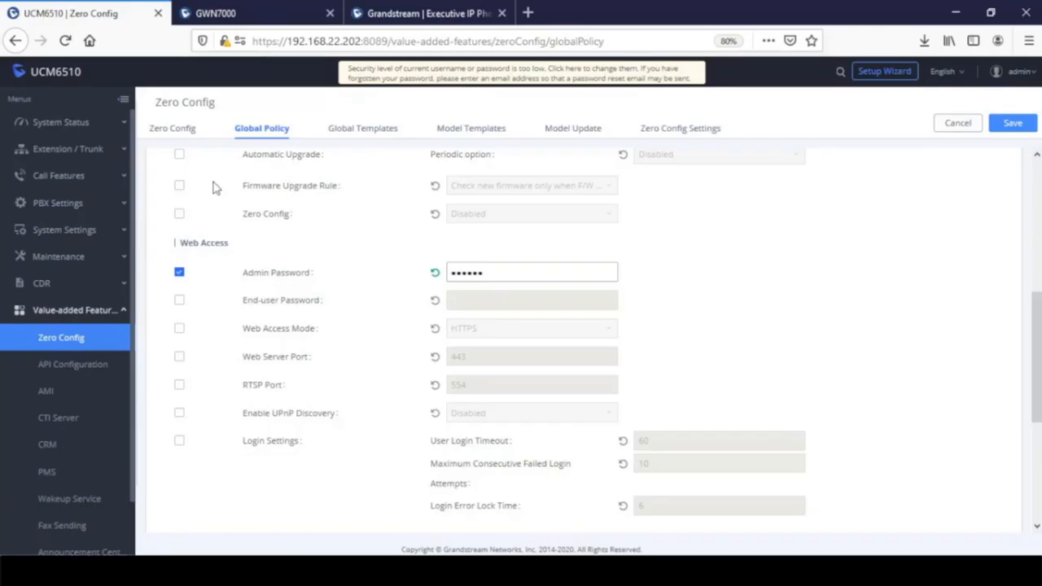
{"action": "left_click", "coordinate": [364, 134]}
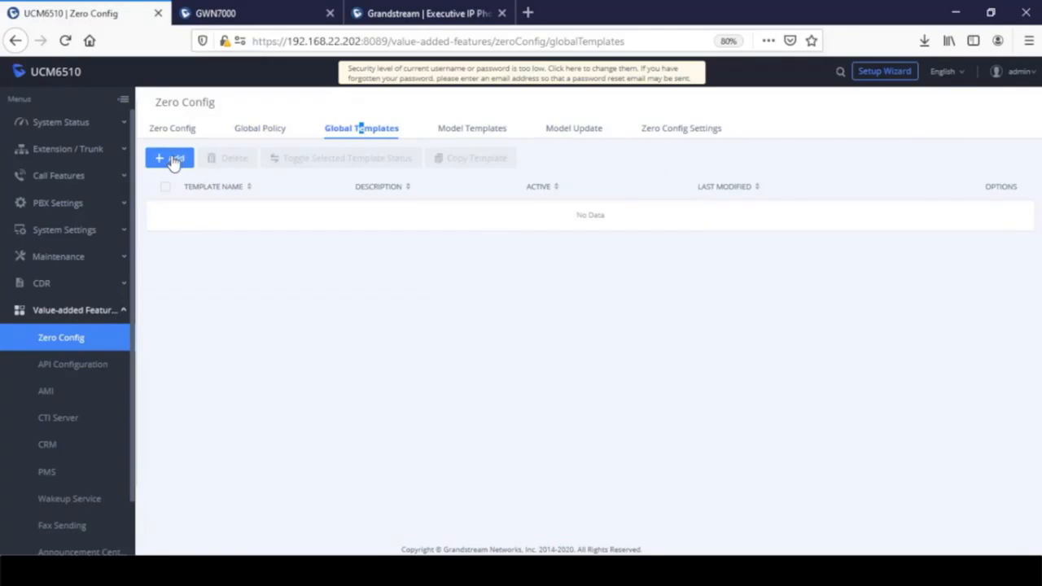
- Add an active global template named FirmwareFiles with description 'GXV GXP' and save it
{"action": "left_click", "coordinate": [172, 158]}
{"action": "left_click", "coordinate": [380, 158]}
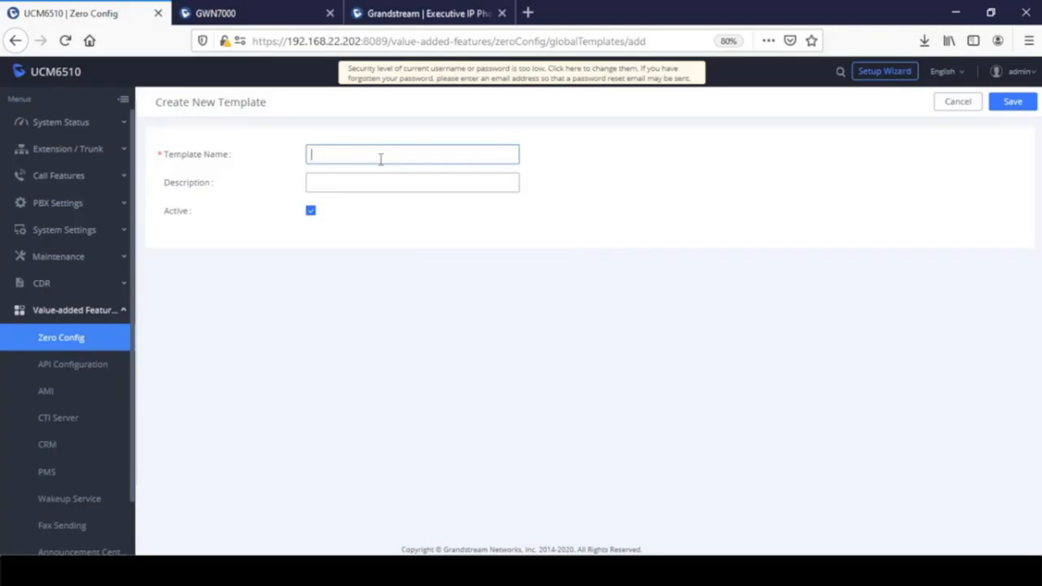
{"action": "type", "text": "FirmwareFi"}
{"action": "key", "text": "BackSpace"}
{"action": "key", "text": "BackSpace"}
{"action": "type", "text": "Fi"}
{"action": "key", "text": "BackSpace"}
{"action": "key", "text": "BackSpace"}
{"action": "type", "text": "Files"}
{"action": "left_click", "coordinate": [385, 181]}
{"action": "type", "text": "GXV"}
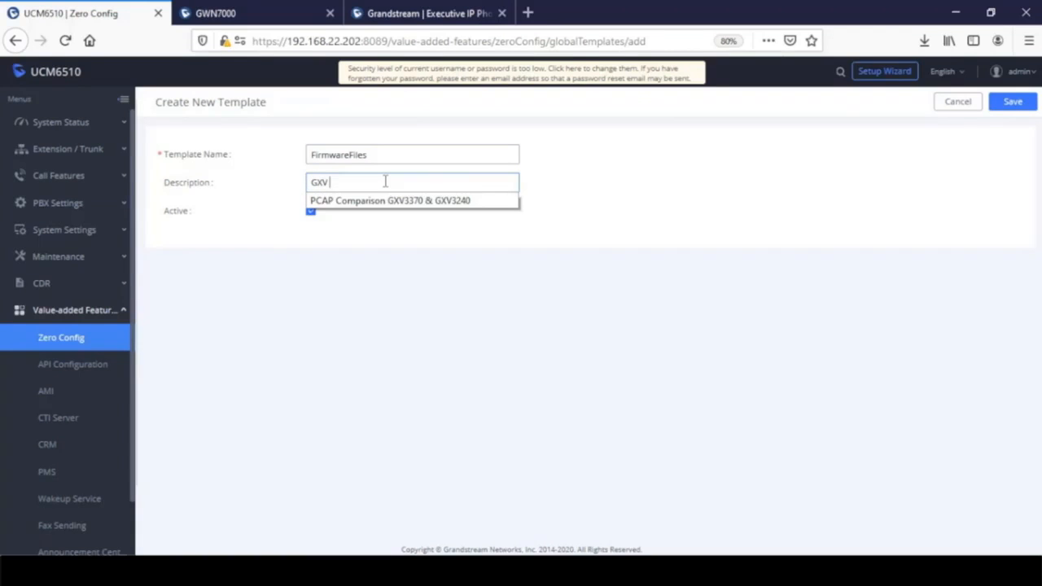
{"action": "type", "text": " GXP"}
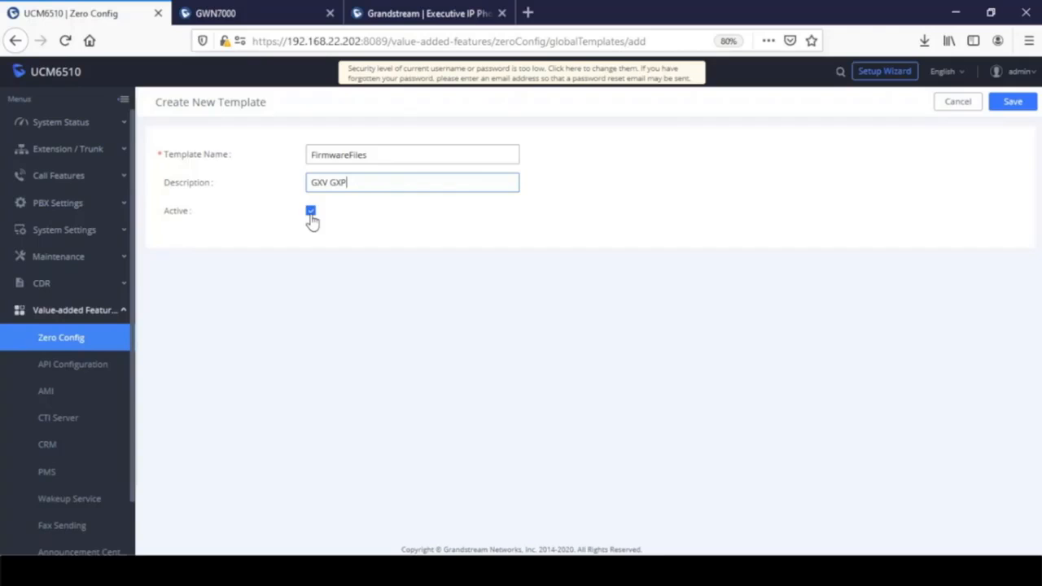
{"action": "left_click", "coordinate": [1012, 102]}
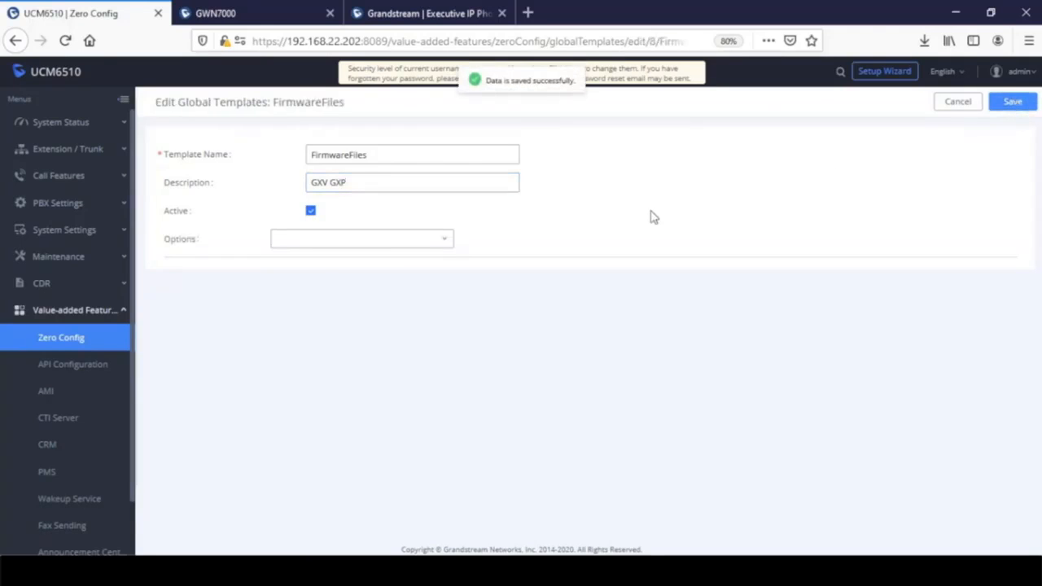
- Add Maintenance settings to the FirmwareFiles template, keeping URL as the firmware source
{"action": "left_click", "coordinate": [332, 239]}
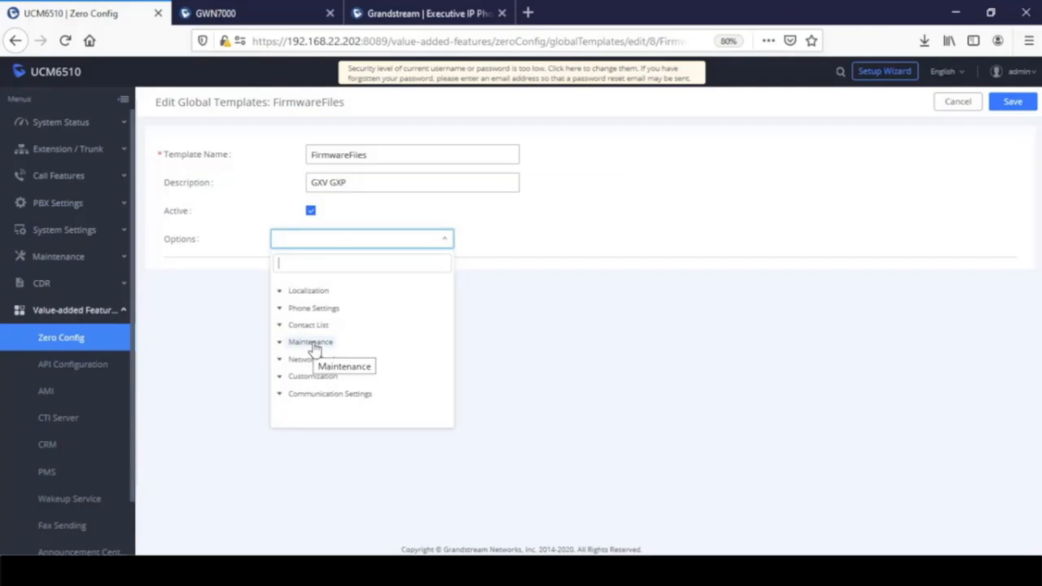
{"action": "left_click", "coordinate": [314, 345]}
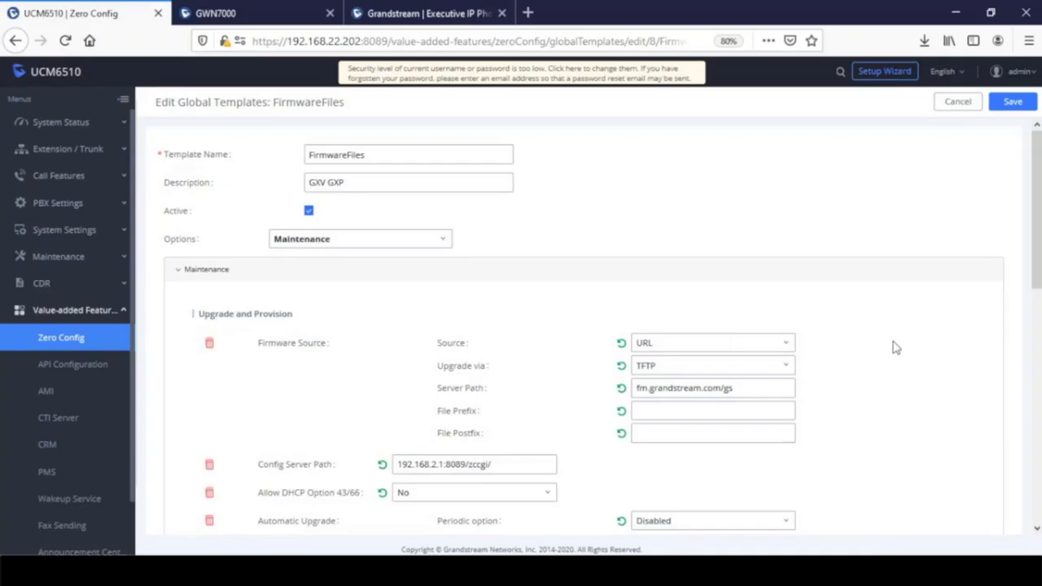
{"action": "left_click", "coordinate": [719, 348]}
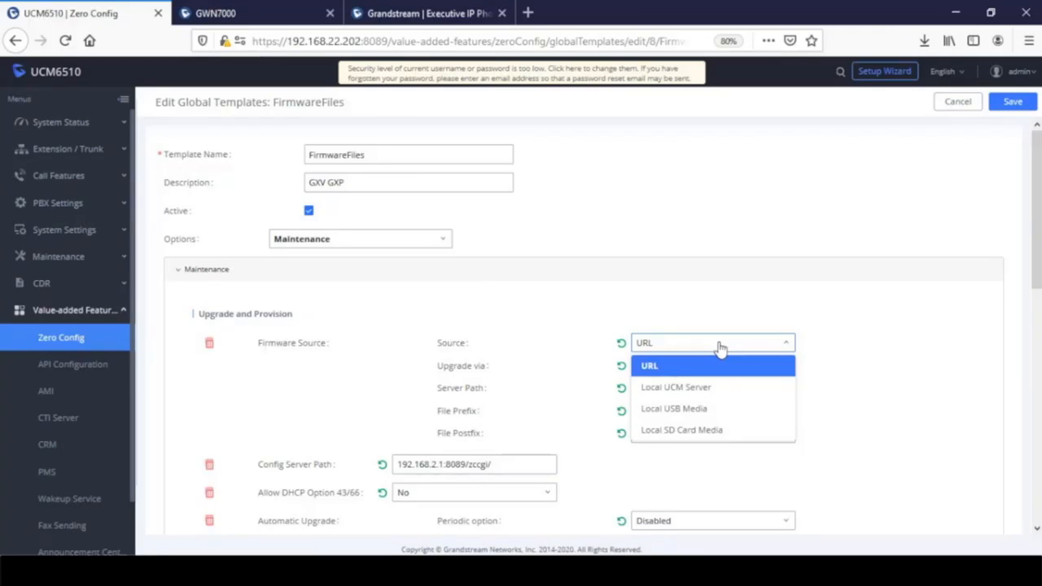
{"action": "left_click", "coordinate": [659, 368]}
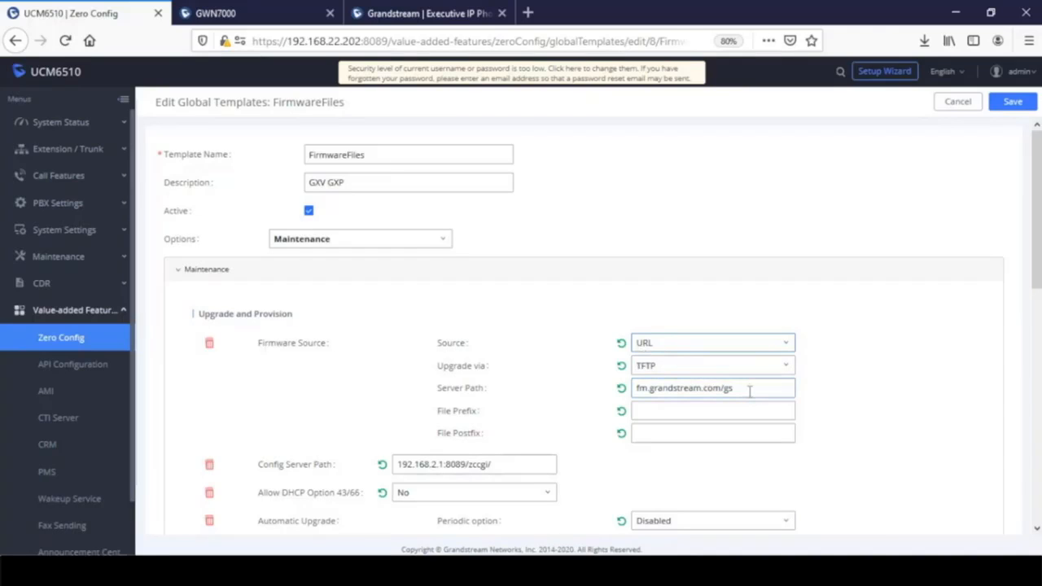
- Set firmware upgrades to HTTP with server path firmware.grandstream.com, then source Local UCM Server
{"action": "left_click_drag", "start_coordinate": [749, 390], "coordinate": [590, 388]}
{"action": "left_click", "coordinate": [663, 366]}
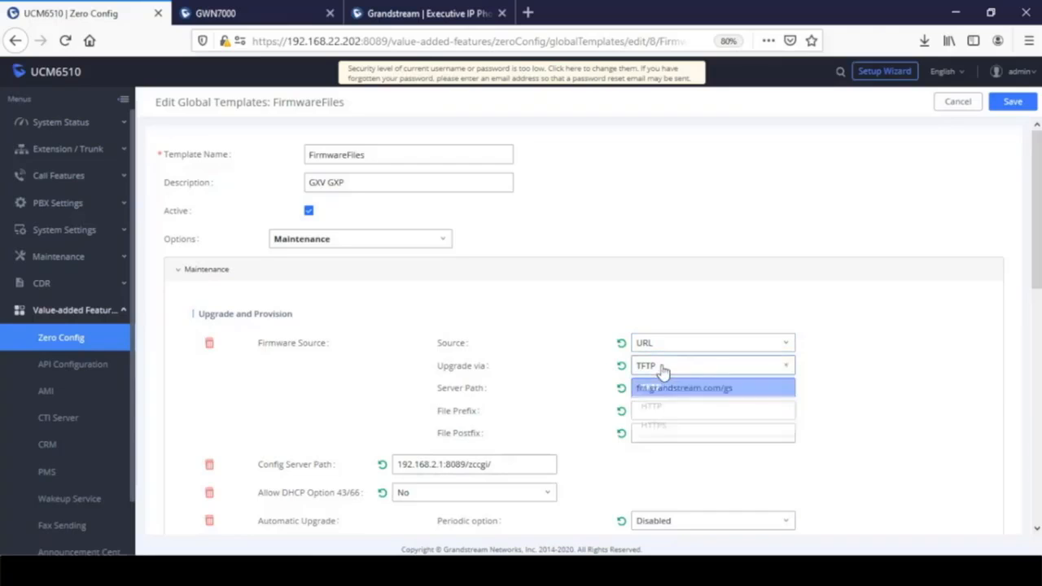
{"action": "left_click", "coordinate": [667, 411]}
{"action": "left_click_drag", "start_coordinate": [736, 388], "coordinate": [427, 371]}
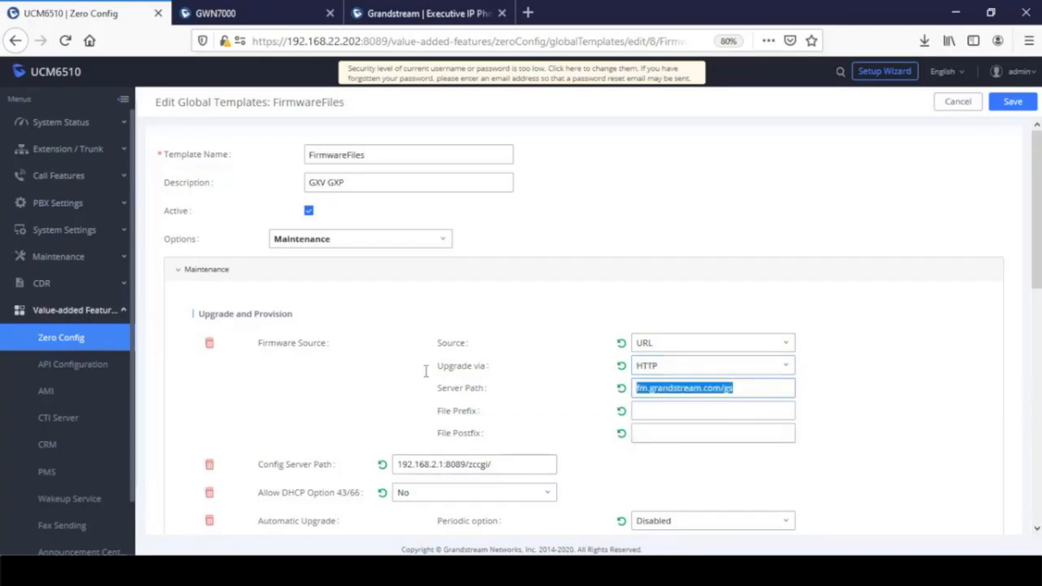
{"action": "type", "text": "firmw"}
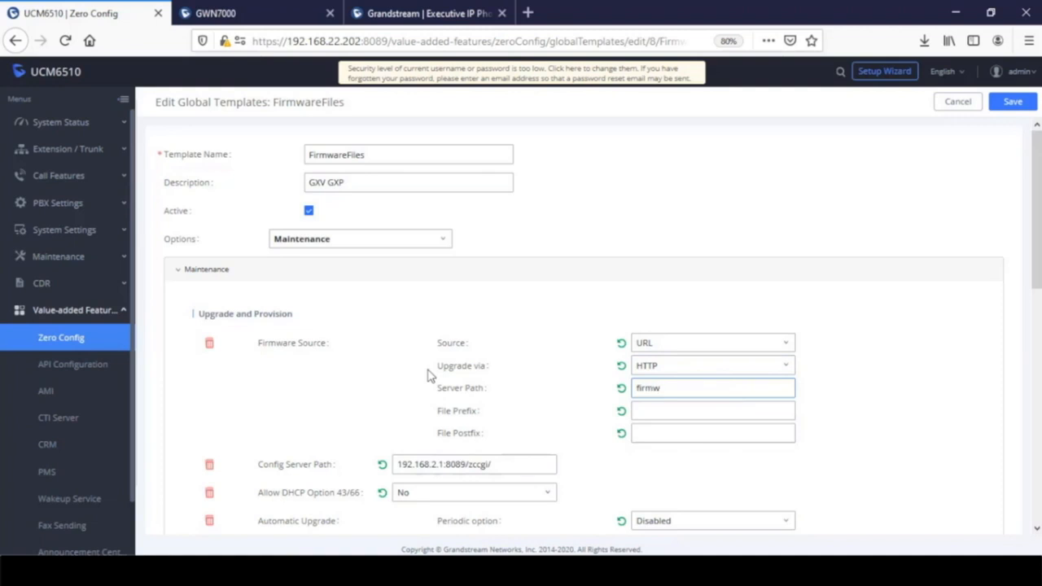
{"action": "type", "text": "are.grandstream.com"}
{"action": "left_click", "coordinate": [688, 344]}
{"action": "left_click", "coordinate": [698, 387]}
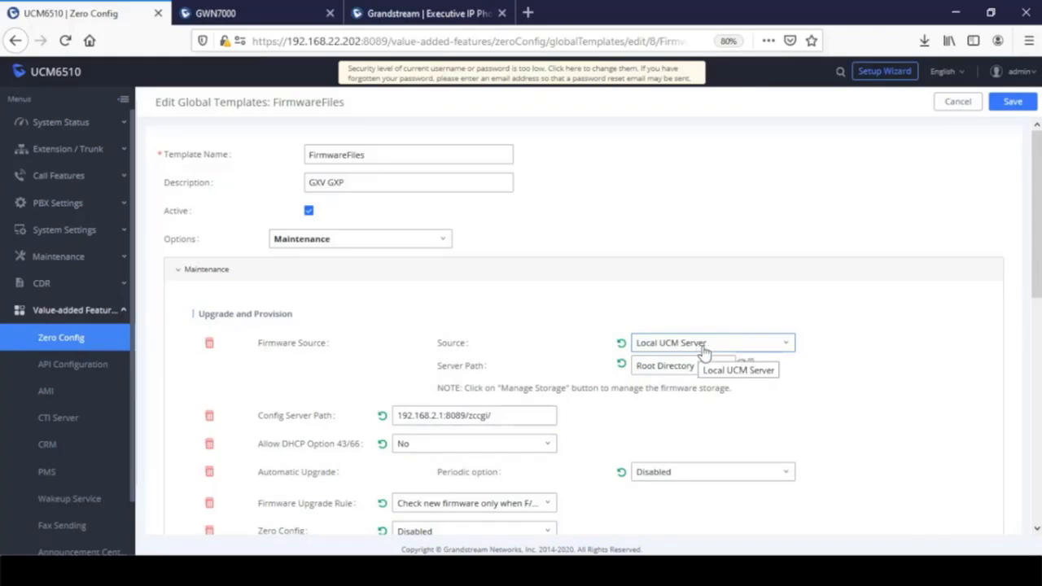
- Check the empty Zero Config firmware storage, then set the firmware source to Local USB Media
{"action": "left_click", "coordinate": [750, 366]}
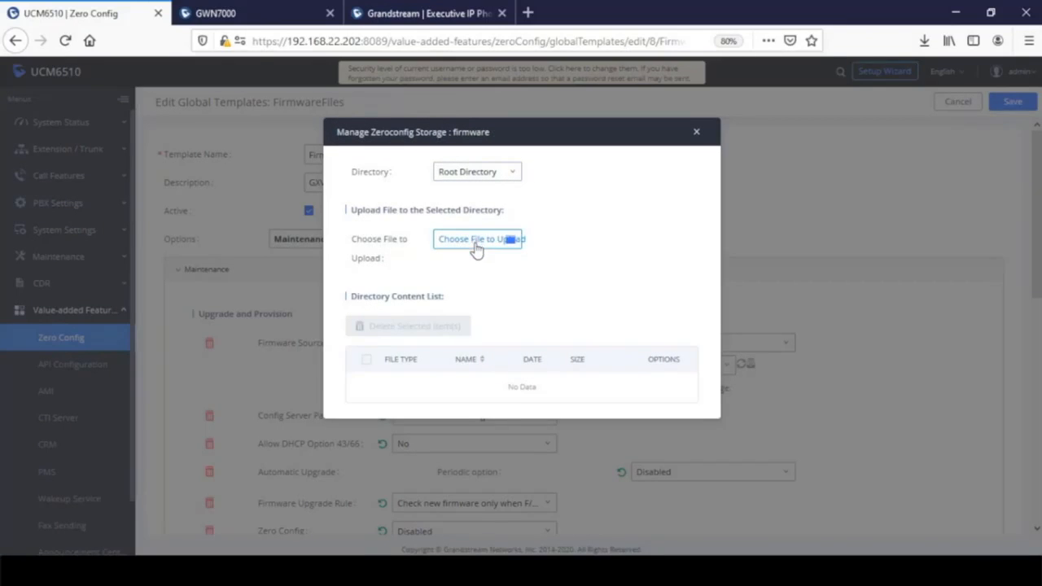
{"action": "left_click", "coordinate": [696, 133]}
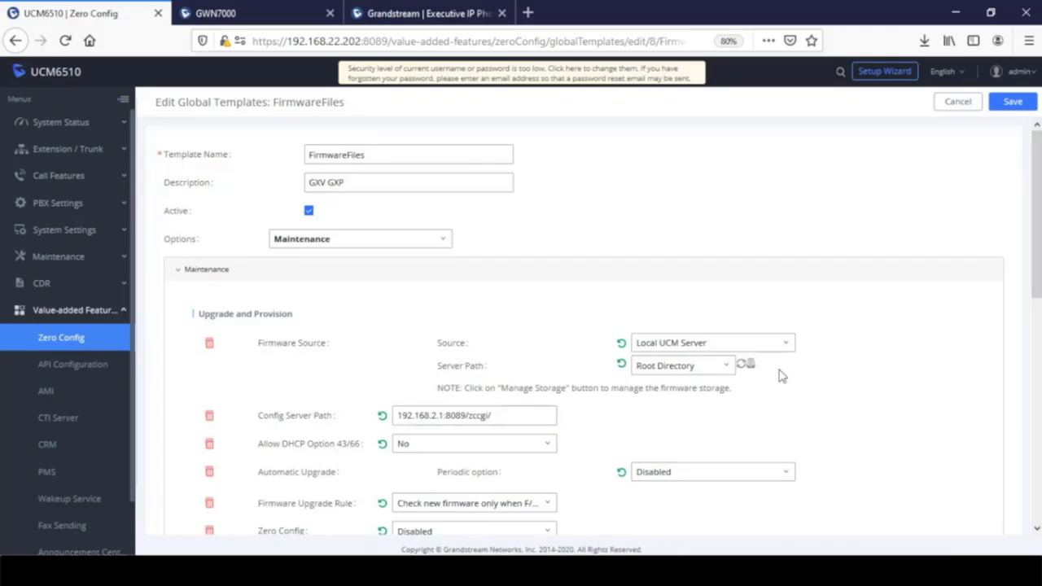
{"action": "left_click", "coordinate": [785, 345]}
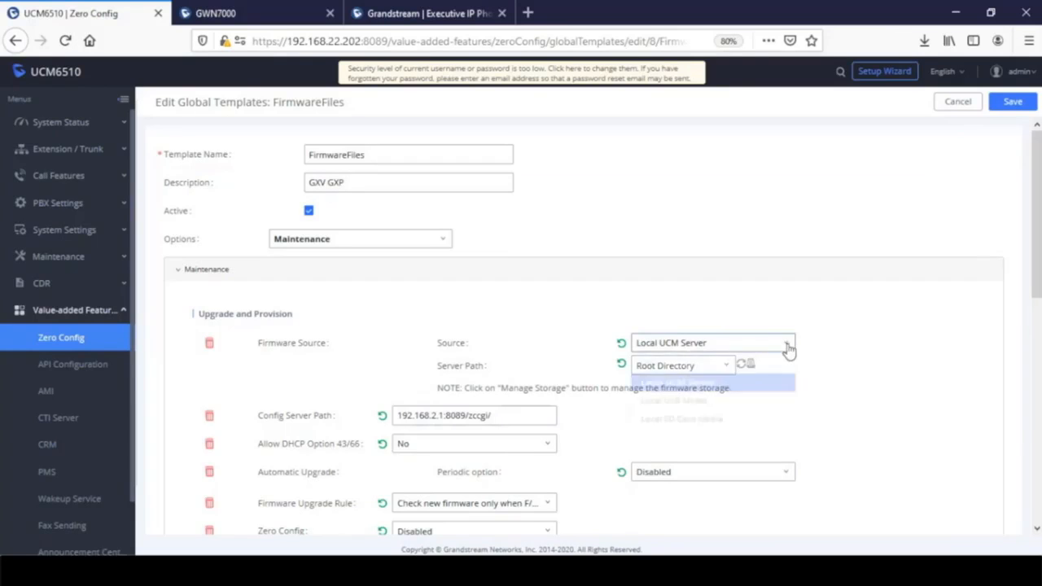
{"action": "left_click", "coordinate": [690, 410]}
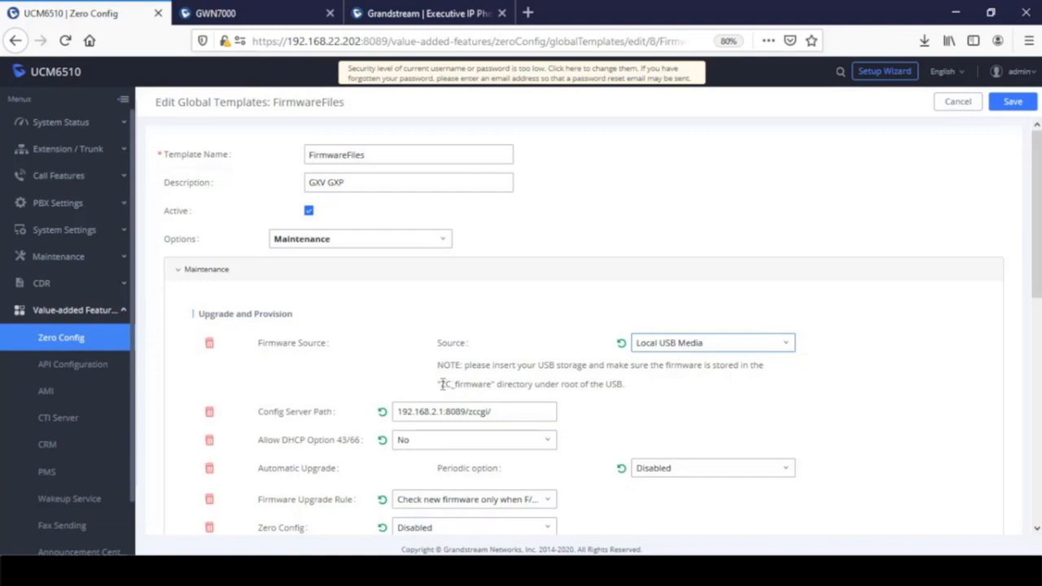
- Copy the ZC_firmware folder name from the USB note and bring up File Explorer
{"action": "left_click_drag", "start_coordinate": [442, 384], "coordinate": [490, 396]}
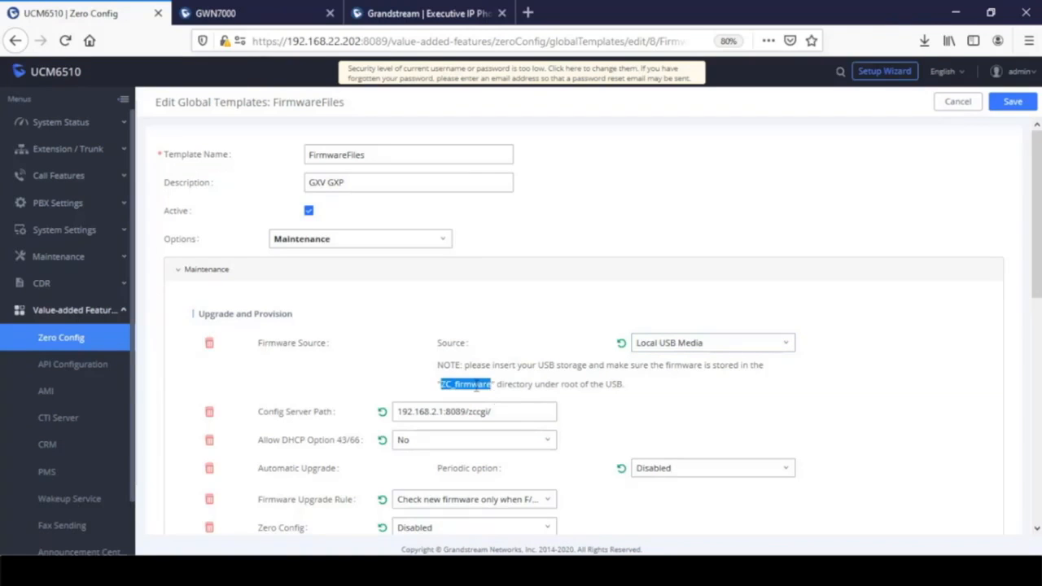
{"action": "right_click", "coordinate": [474, 381]}
{"action": "left_click", "coordinate": [511, 400]}
{"action": "left_click", "coordinate": [629, 428]}
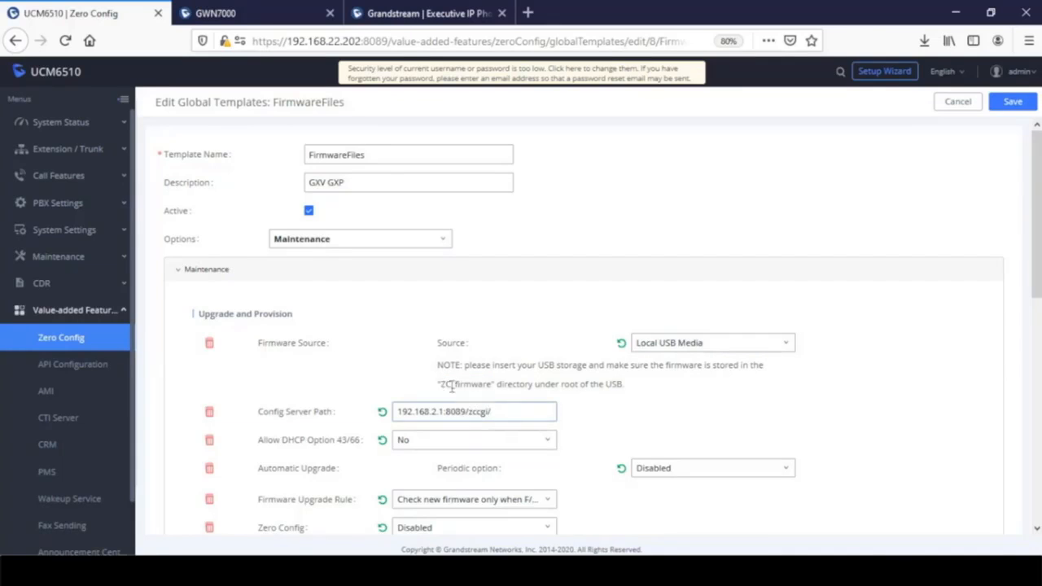
{"action": "left_click_drag", "start_coordinate": [440, 383], "coordinate": [491, 384]}
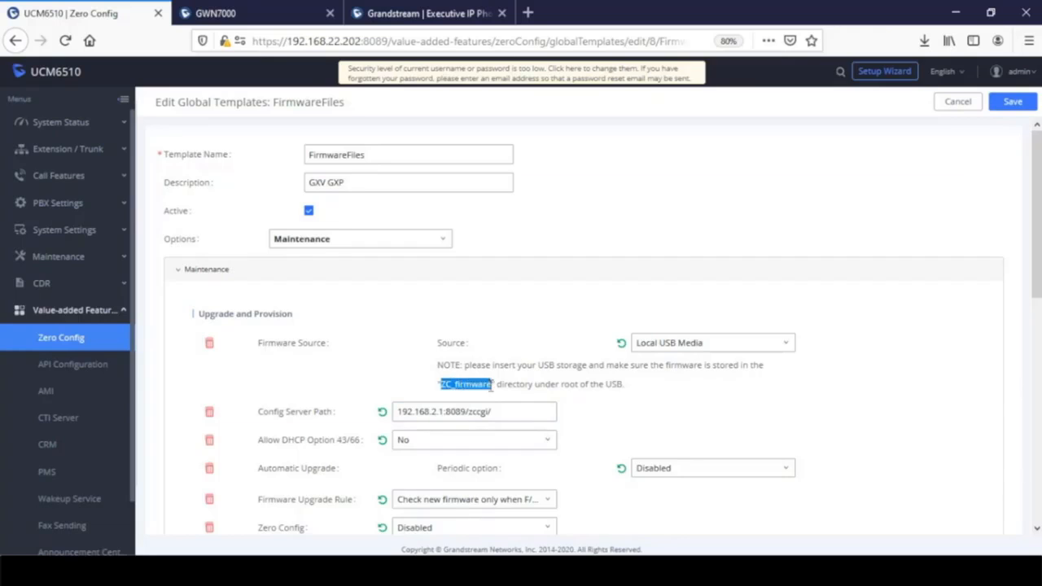
{"action": "right_click", "coordinate": [487, 384]}
{"action": "left_click", "coordinate": [524, 399]}
{"action": "left_click", "coordinate": [529, 570]}
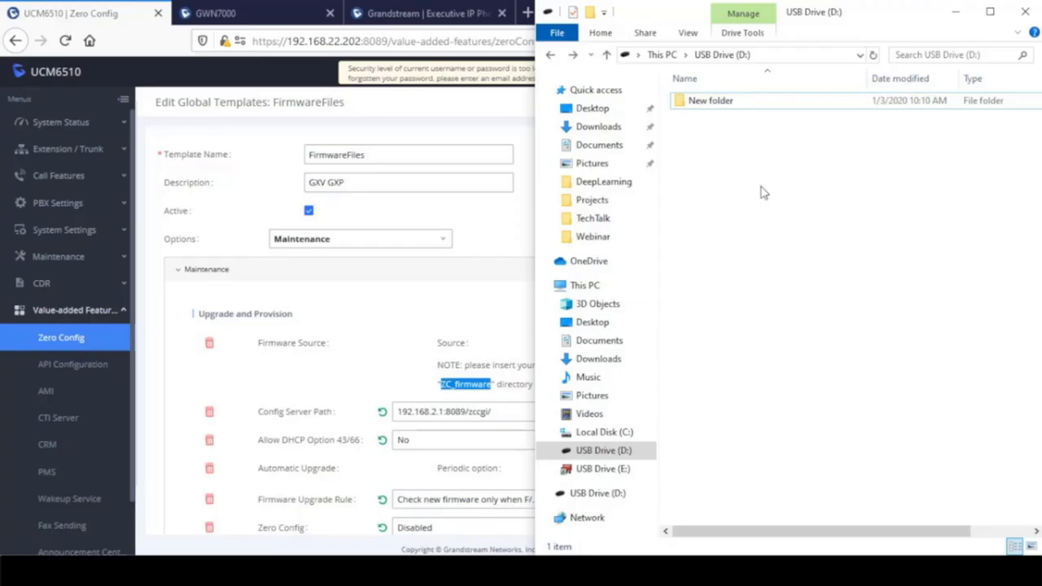
- Create a folder named ZC_firmware on USB Drive (D:) and open it
{"action": "left_click", "coordinate": [596, 452]}
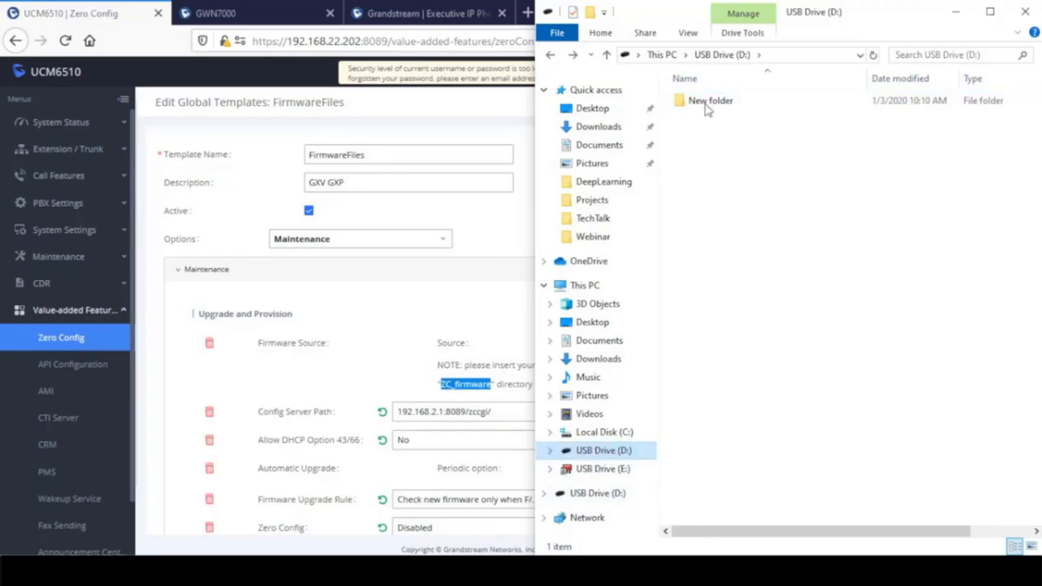
{"action": "left_click", "coordinate": [590, 13]}
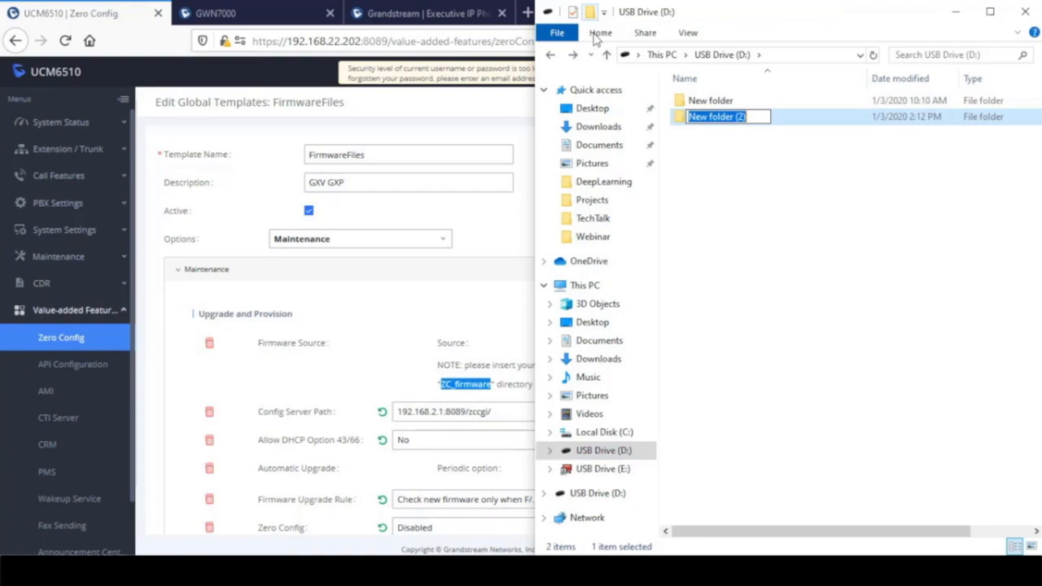
{"action": "left_click", "coordinate": [762, 114]}
{"action": "left_click_drag", "start_coordinate": [758, 117], "coordinate": [610, 114]}
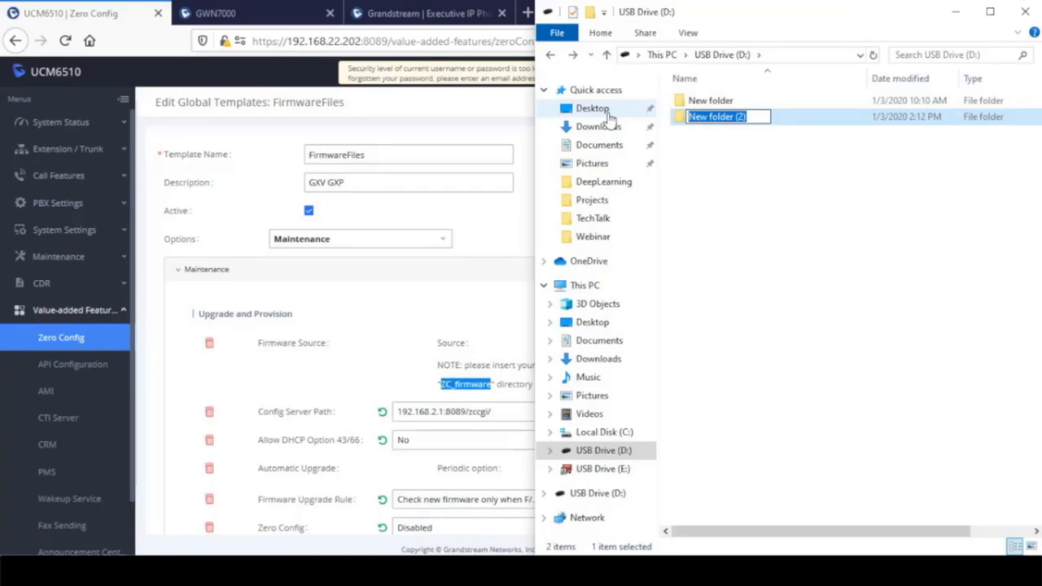
{"action": "key", "text": "ctrl+v"}
{"action": "left_click", "coordinate": [763, 198]}
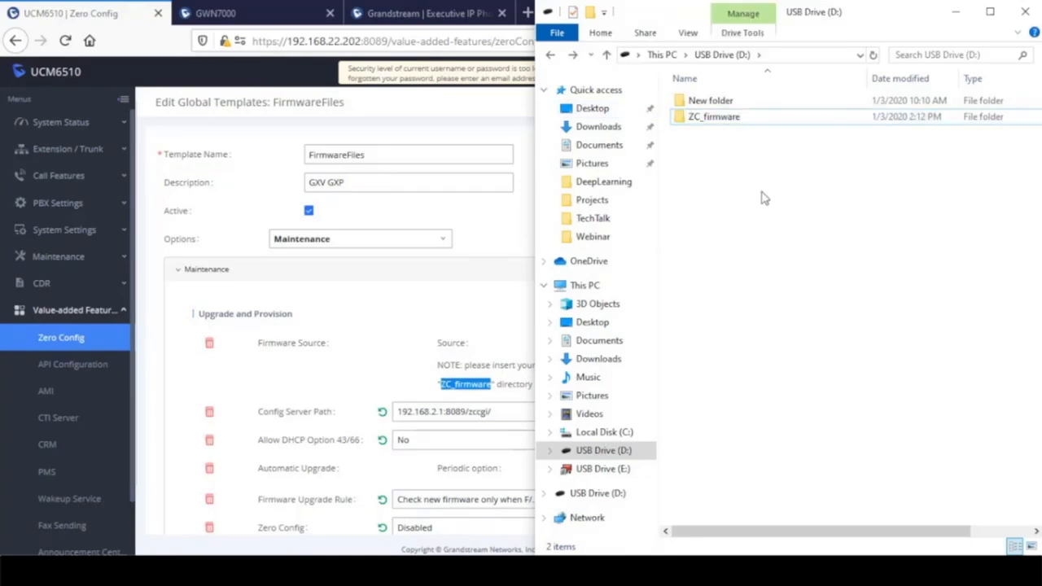
{"action": "double_click", "coordinate": [732, 118]}
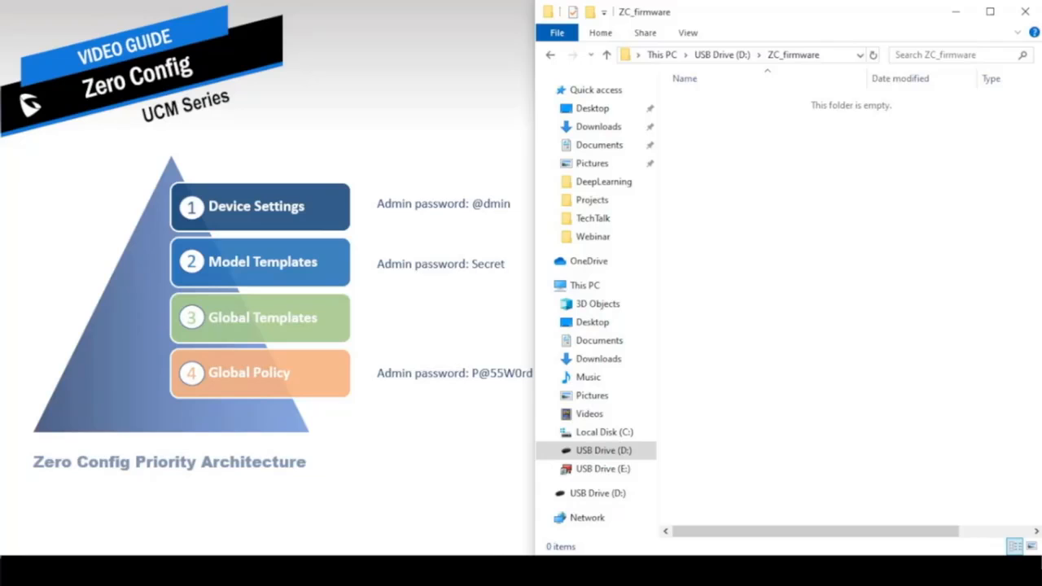
- Copy gxp2130fw.bin from the Desktop into D:\ZC_firmware, then switch back toward the browser
{"action": "left_click", "coordinate": [595, 114]}
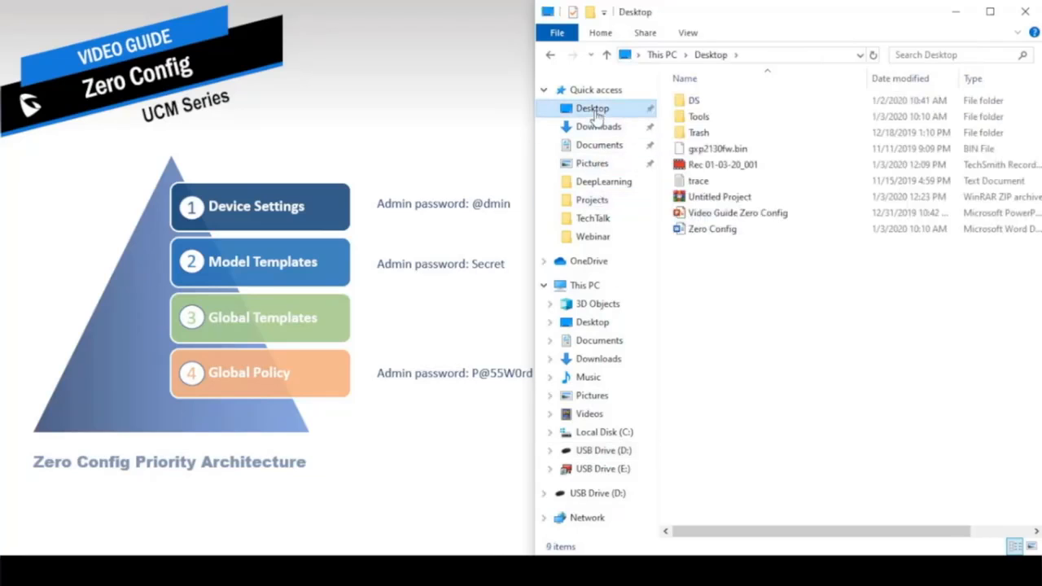
{"action": "right_click", "coordinate": [707, 151]}
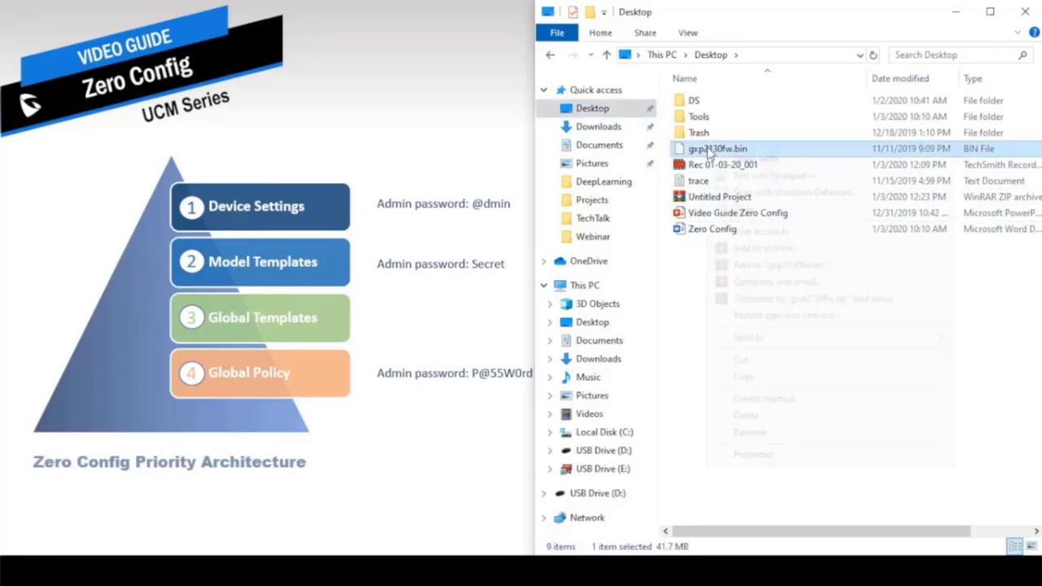
{"action": "left_click", "coordinate": [744, 376]}
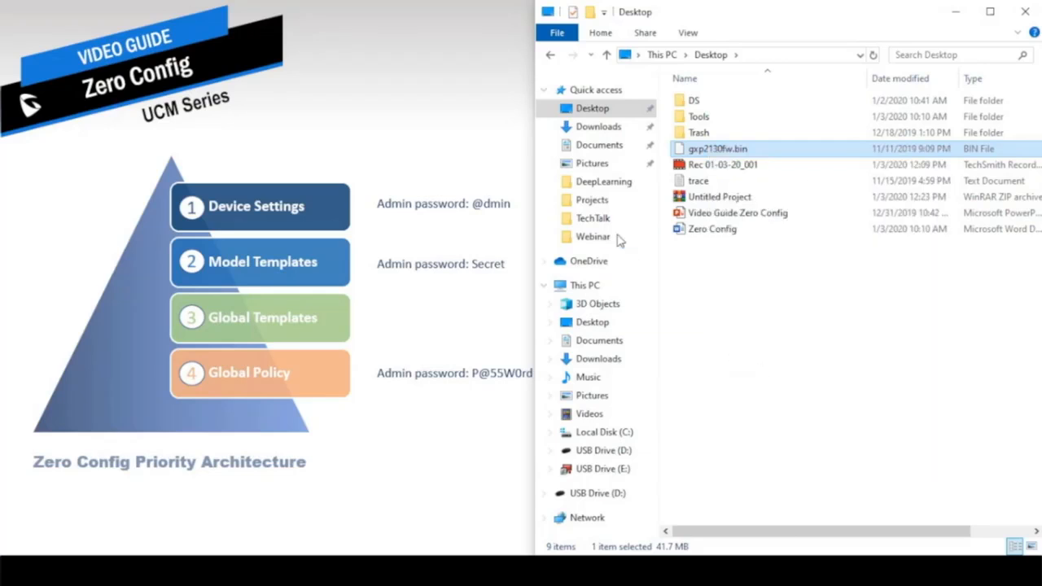
{"action": "left_click", "coordinate": [605, 451]}
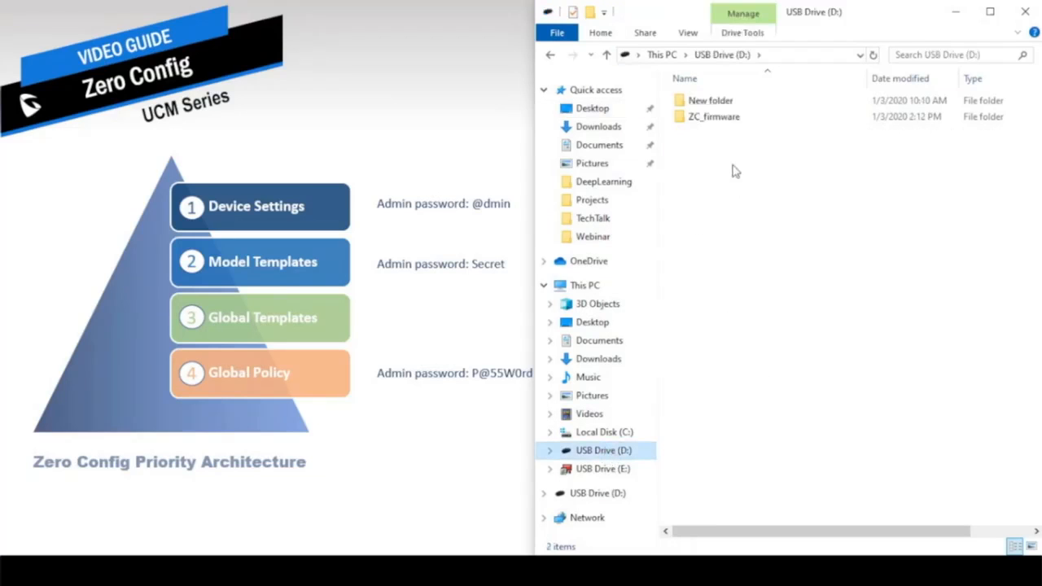
{"action": "double_click", "coordinate": [706, 118]}
{"action": "right_click", "coordinate": [708, 142]}
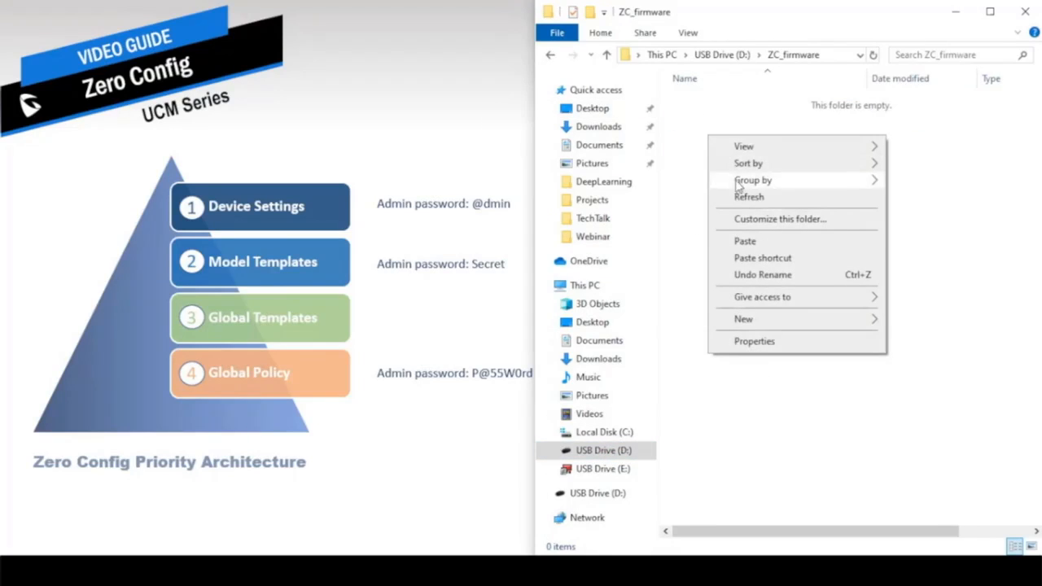
{"action": "left_click", "coordinate": [750, 243]}
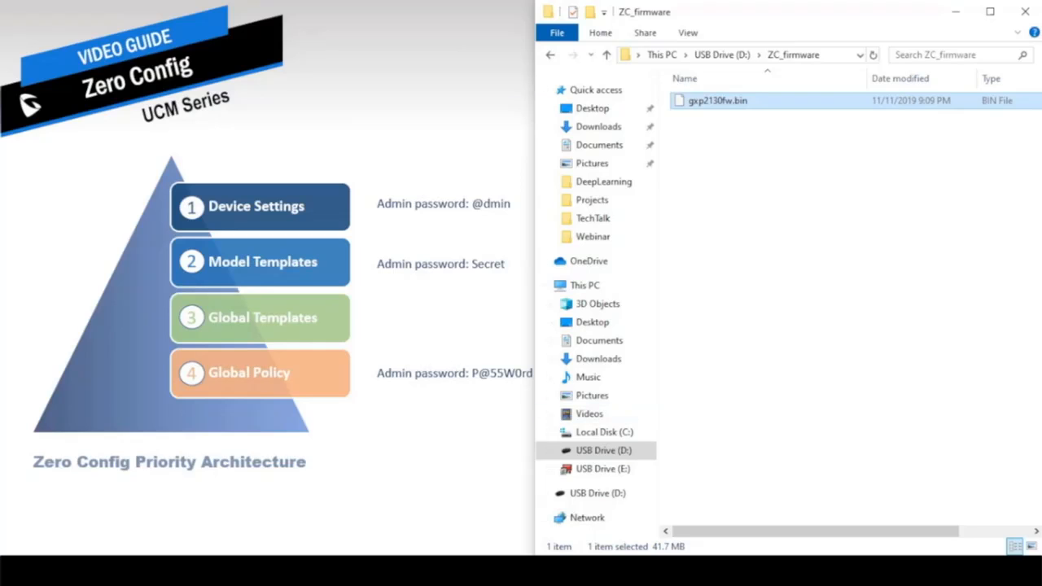
{"action": "key", "text": "alt+Tab"}
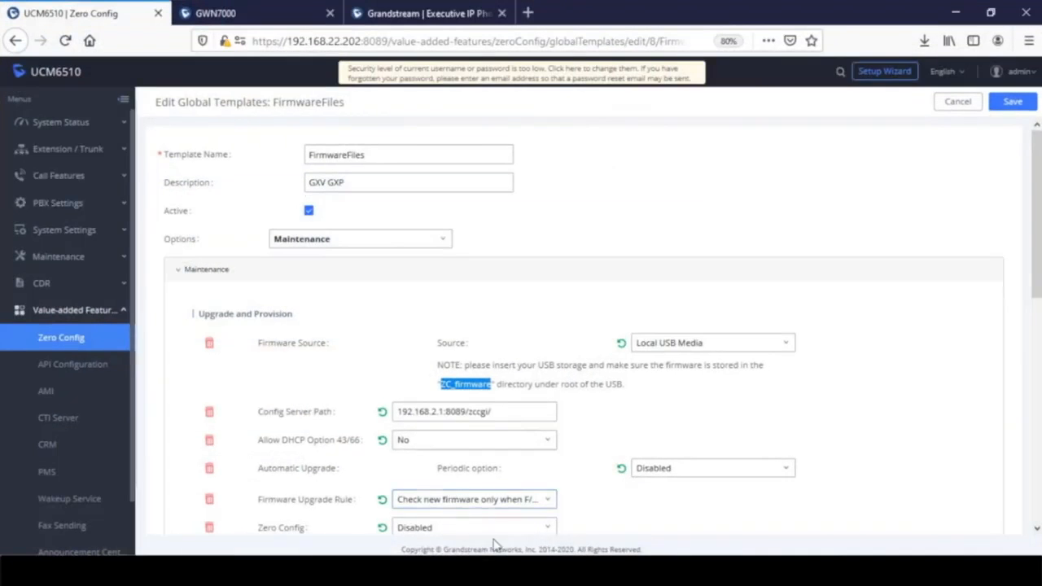
- Return to the browser and save the FirmwareFiles template with its Local USB Media source
{"action": "key", "text": "alt+Tab"}
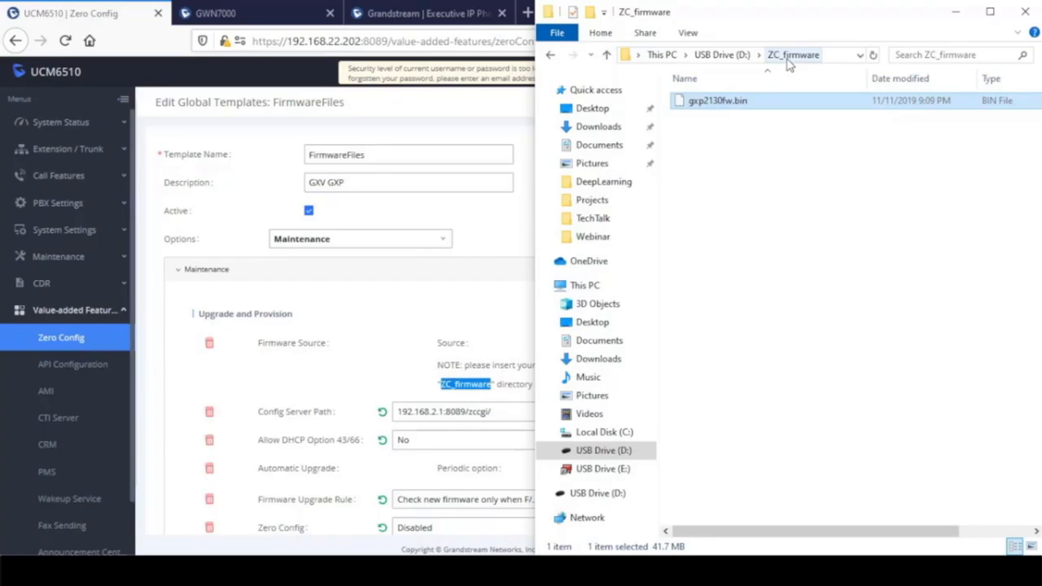
{"action": "left_click", "coordinate": [396, 103]}
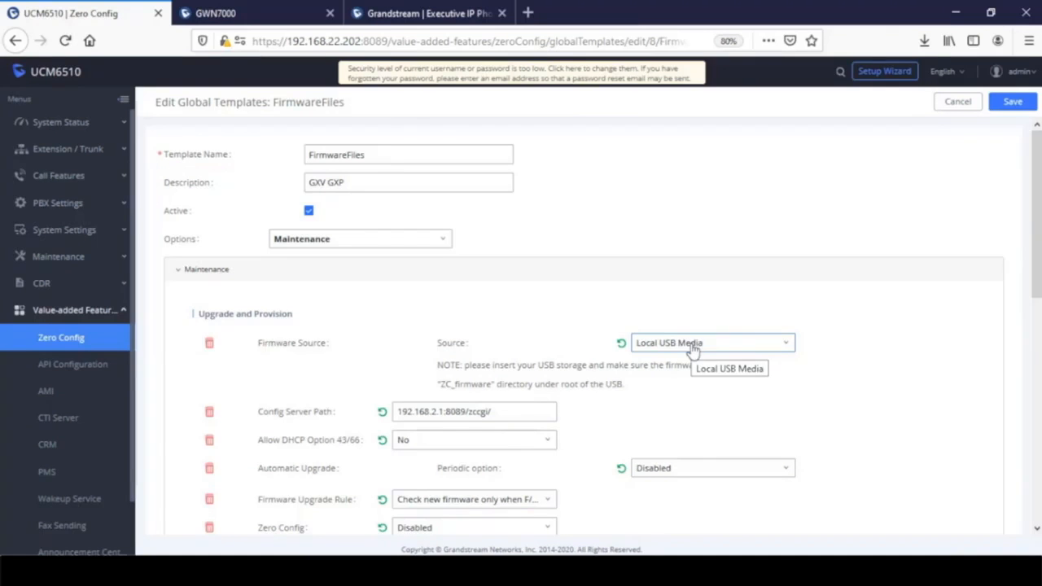
{"action": "left_click", "coordinate": [1011, 101]}
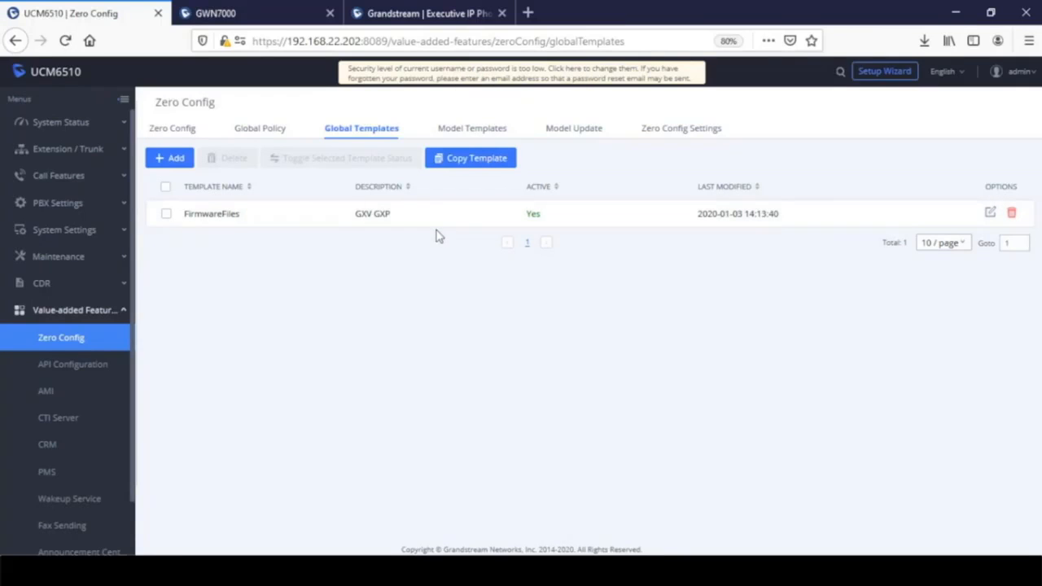
- Assign the FirmwareFiles global template to device 000B826F8EEE in Advanced Settings and save
{"action": "left_click", "coordinate": [169, 133]}
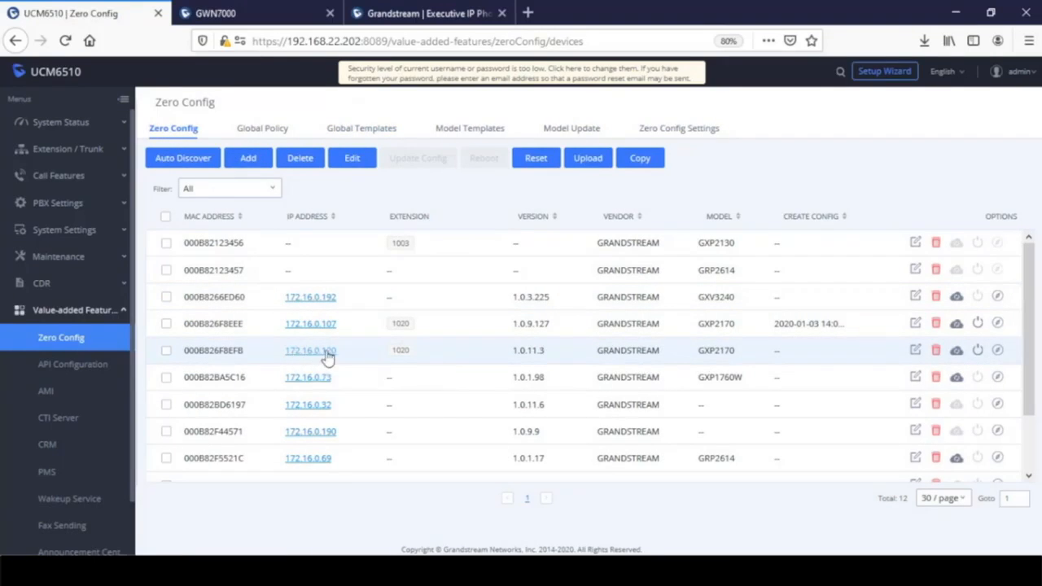
{"action": "left_click", "coordinate": [915, 324]}
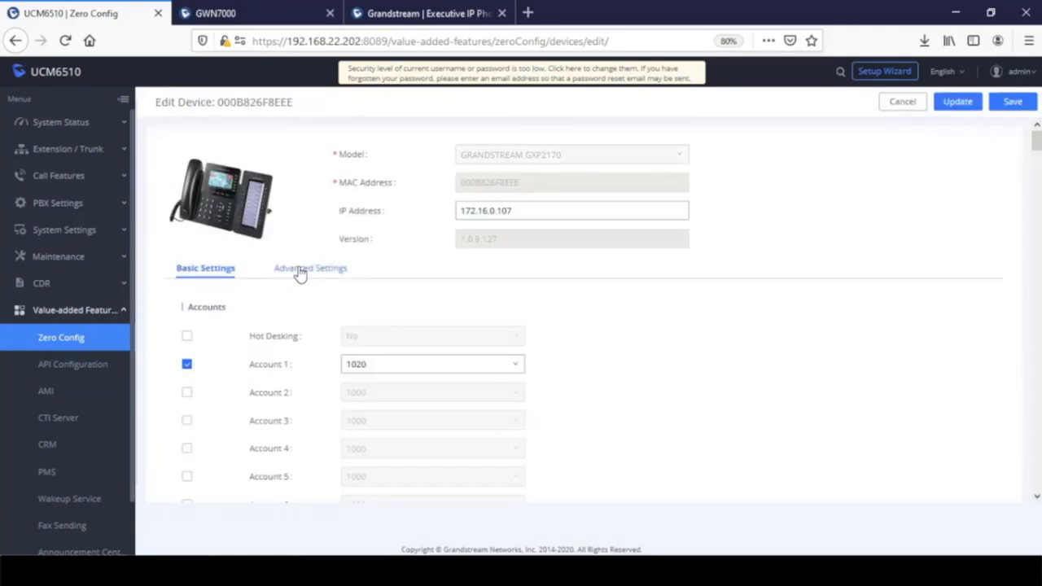
{"action": "left_click", "coordinate": [300, 270]}
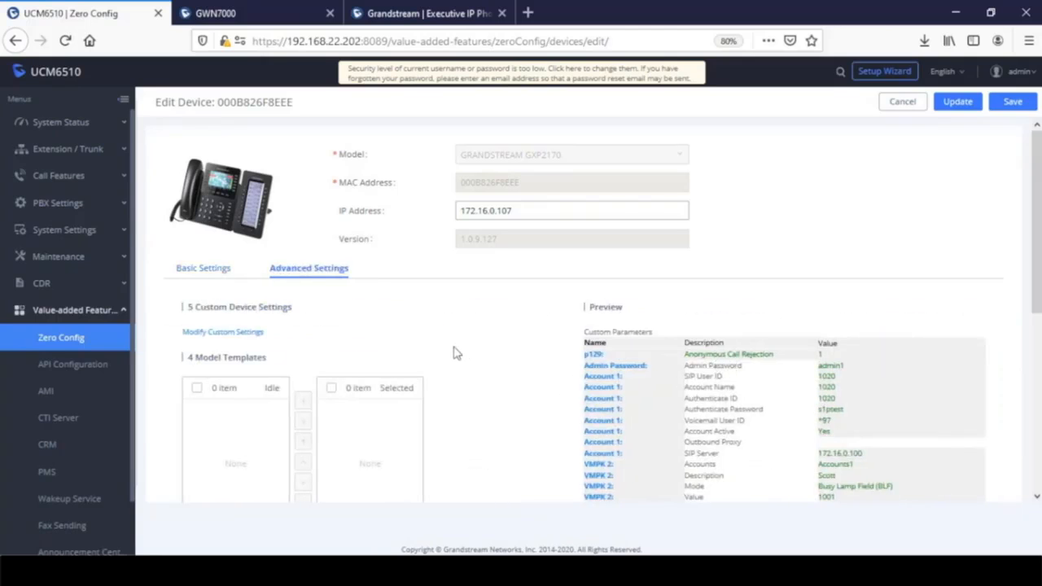
{"action": "scroll", "coordinate": [452, 351], "scroll_direction": "down", "scroll_amount": 5}
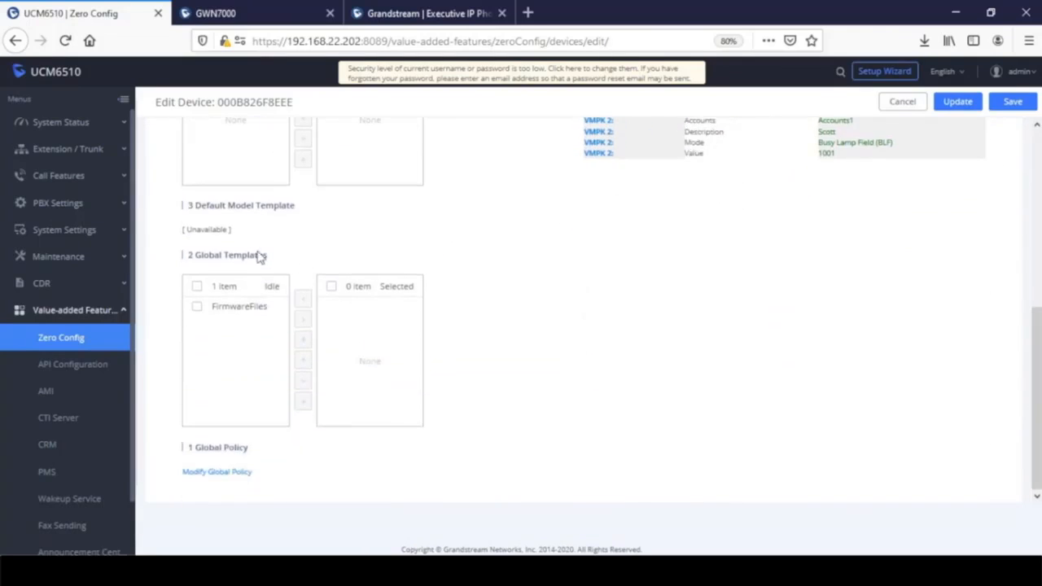
{"action": "left_click_drag", "start_coordinate": [267, 257], "coordinate": [189, 256]}
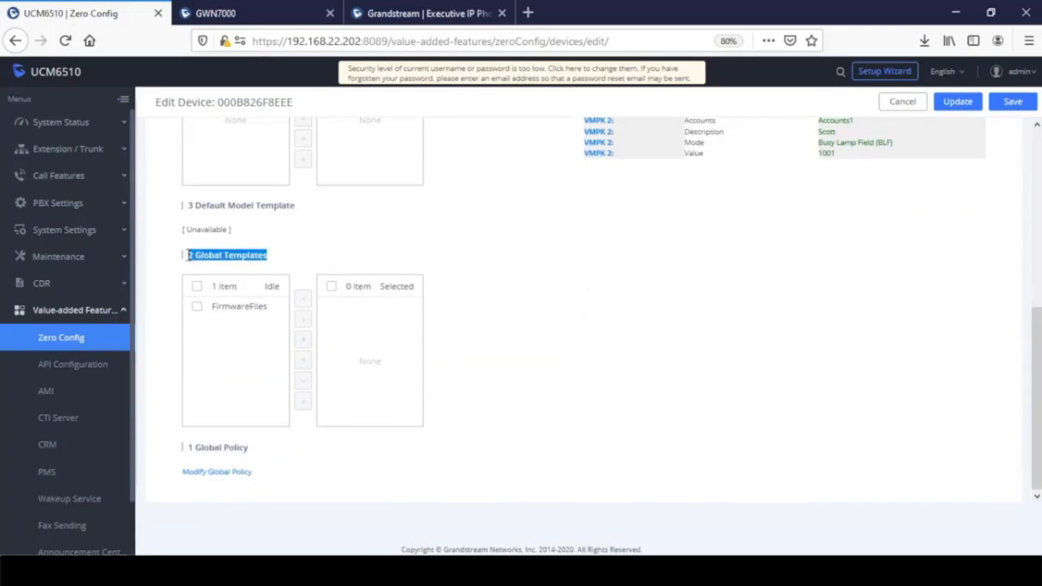
{"action": "left_click", "coordinate": [197, 309]}
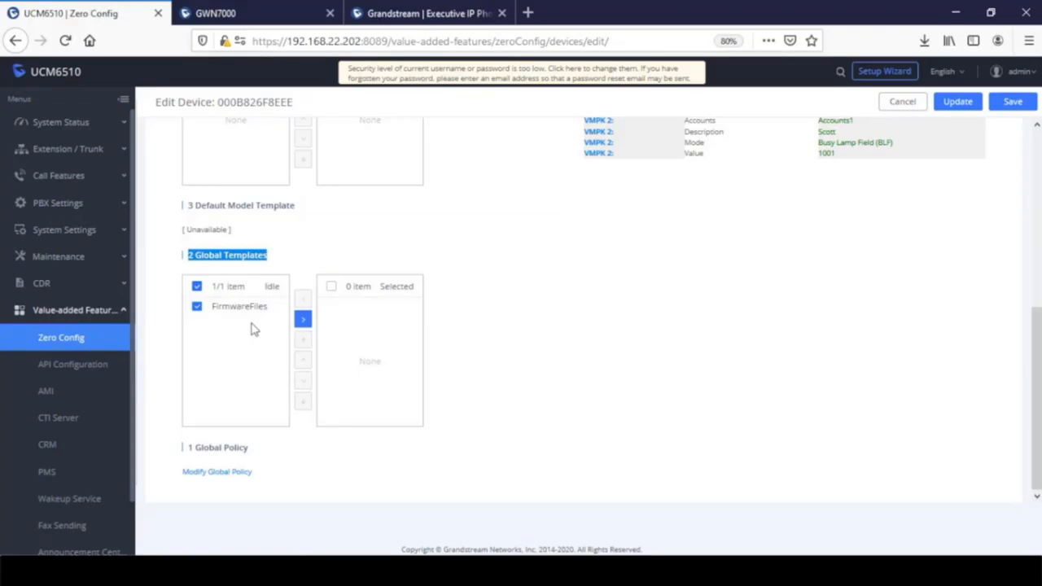
{"action": "left_click", "coordinate": [303, 319]}
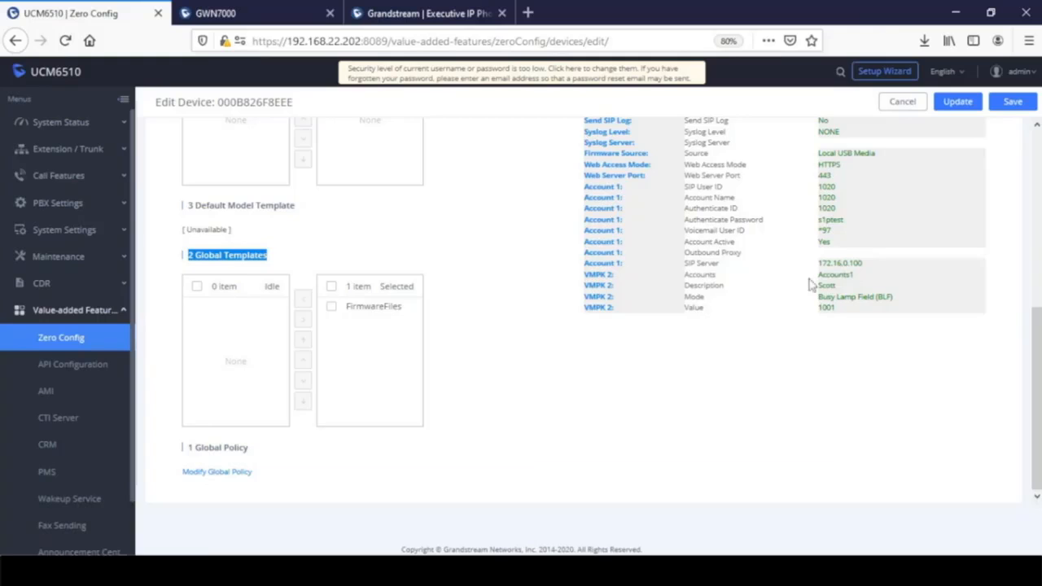
{"action": "left_click", "coordinate": [1013, 104]}
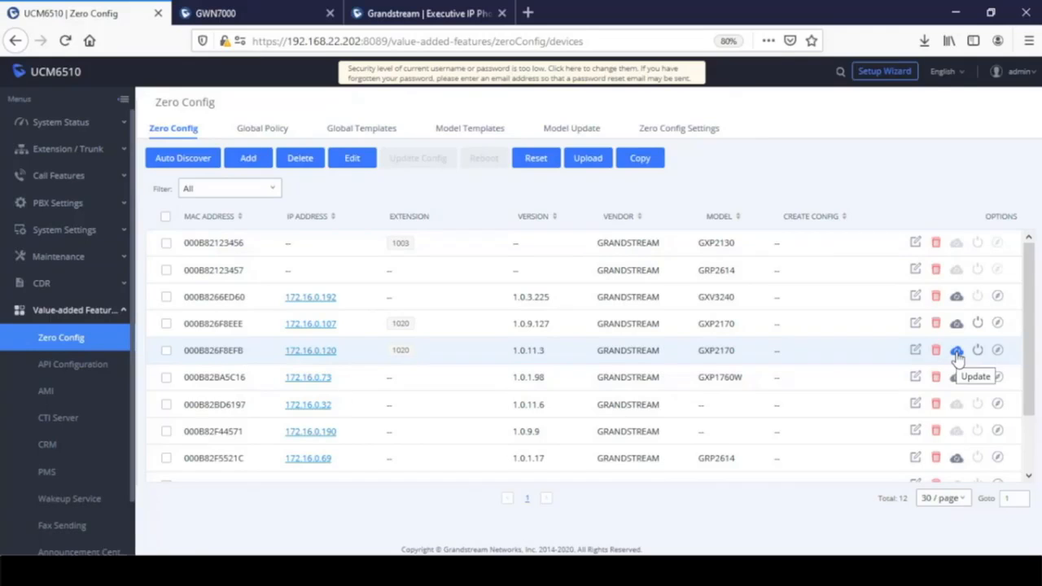
- Switch to the Zero Config Model Templates tab
{"action": "left_click", "coordinate": [455, 130]}
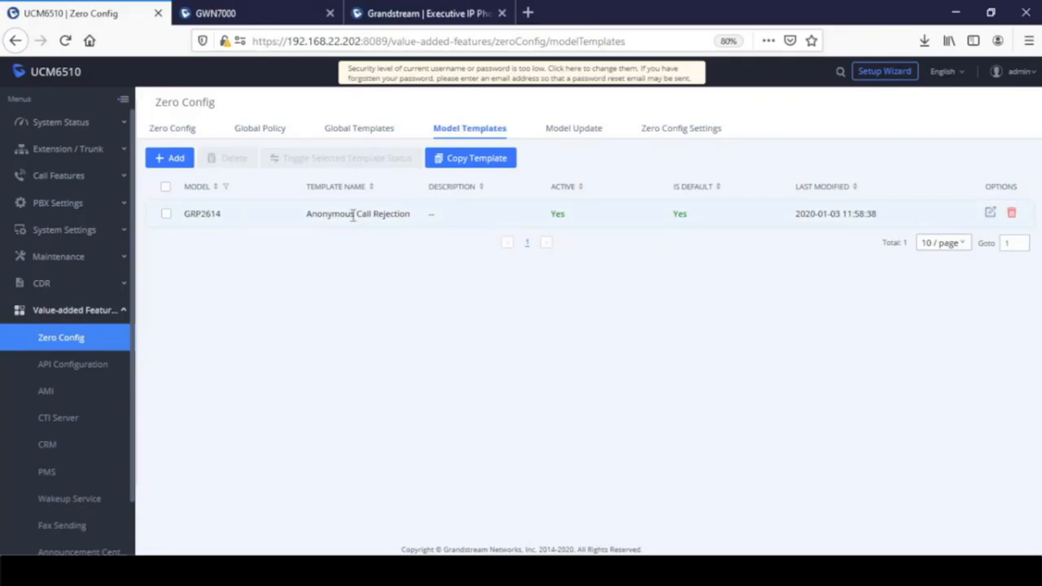
- Add a GRANDSTREAM GXP2170 model template named BLF and save it
{"action": "left_click", "coordinate": [174, 161]}
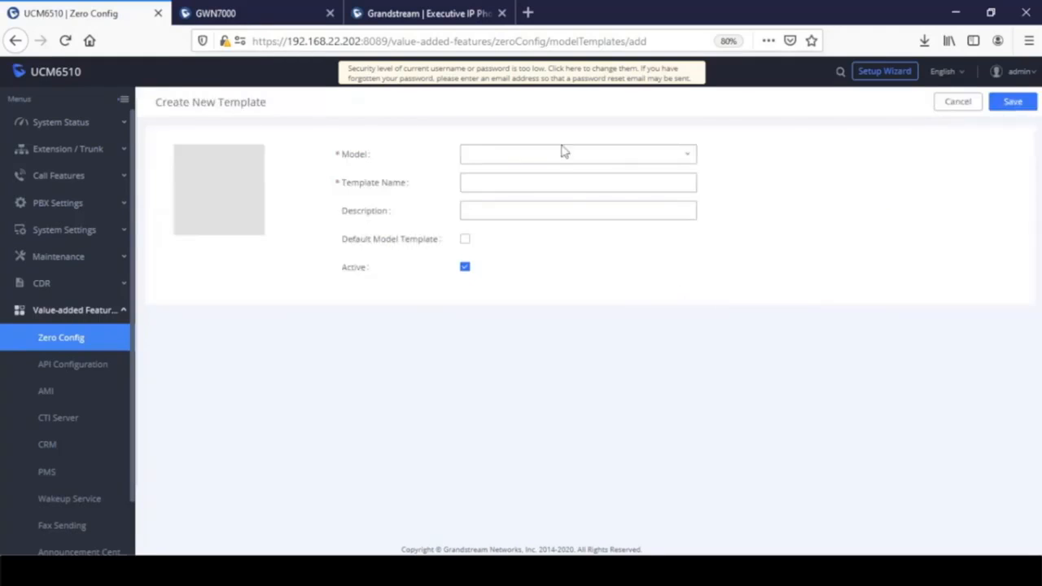
{"action": "left_click", "coordinate": [566, 156]}
{"action": "scroll", "coordinate": [579, 270], "scroll_direction": "down", "scroll_amount": 3}
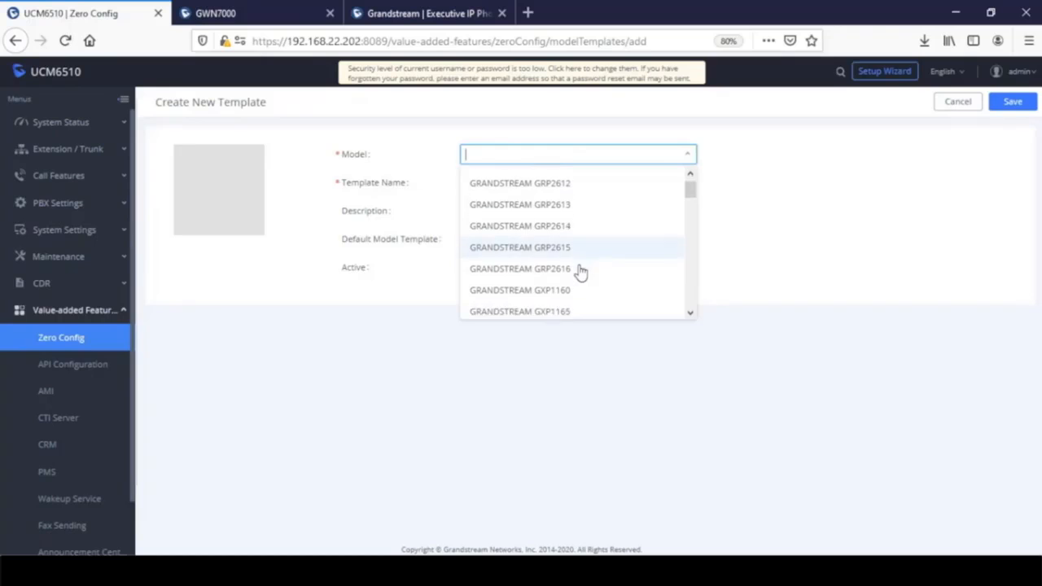
{"action": "scroll", "coordinate": [580, 271], "scroll_direction": "down", "scroll_amount": 3}
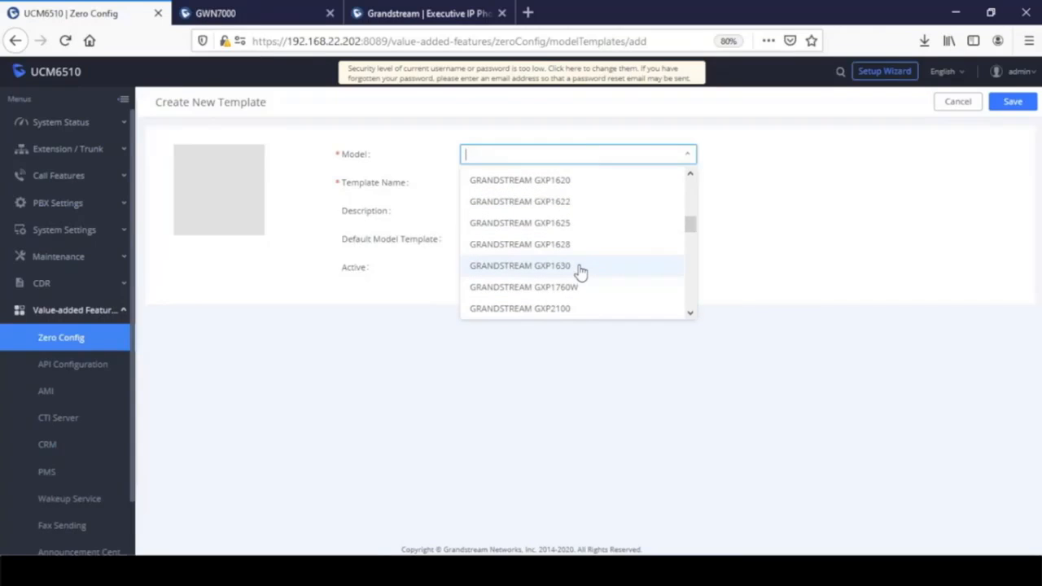
{"action": "scroll", "coordinate": [581, 272], "scroll_direction": "down", "scroll_amount": 3}
{"action": "left_click", "coordinate": [579, 272]}
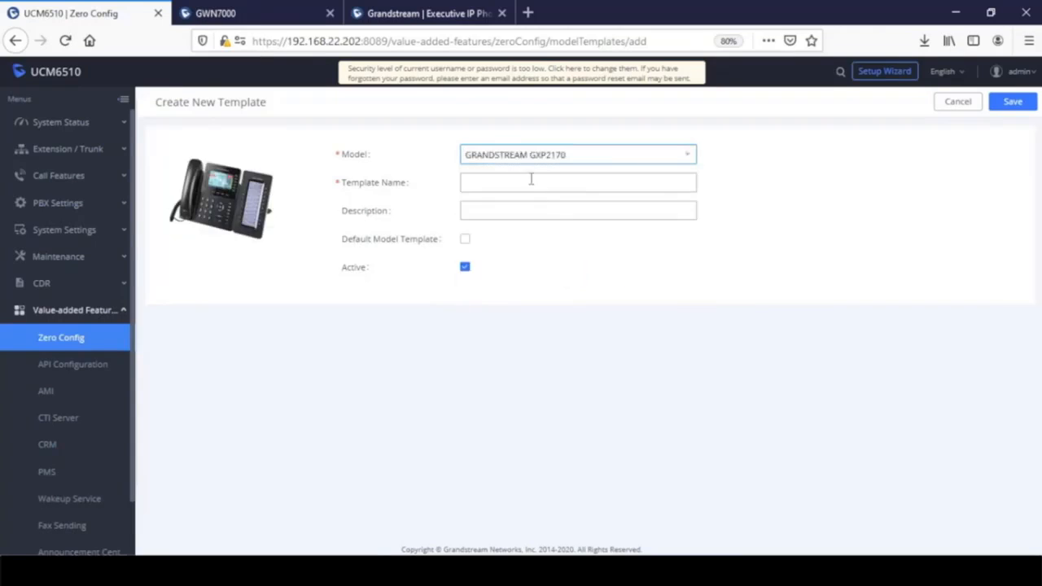
{"action": "left_click", "coordinate": [531, 181]}
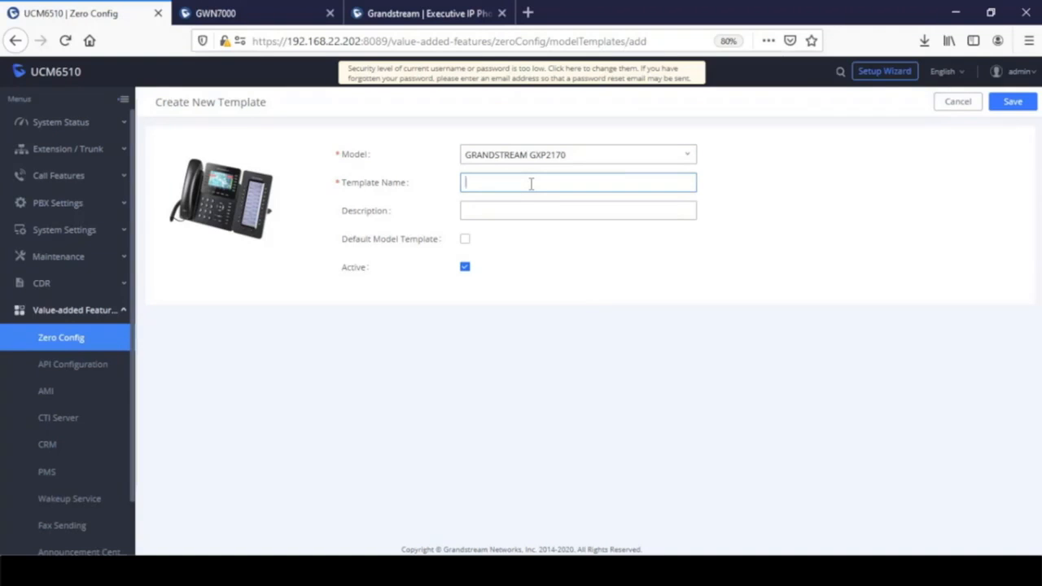
{"action": "type", "text": "BLF"}
{"action": "left_click", "coordinate": [1021, 104]}
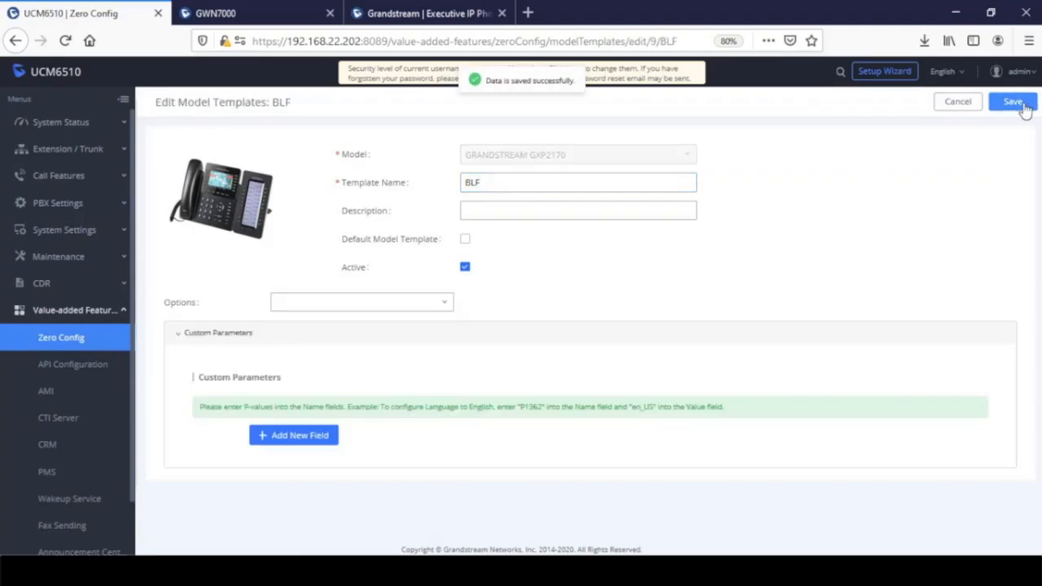
- Name the template 'Call Park' and add the Phone settings group
{"action": "left_click_drag", "start_coordinate": [499, 181], "coordinate": [407, 183]}
{"action": "type", "text": "Call"}
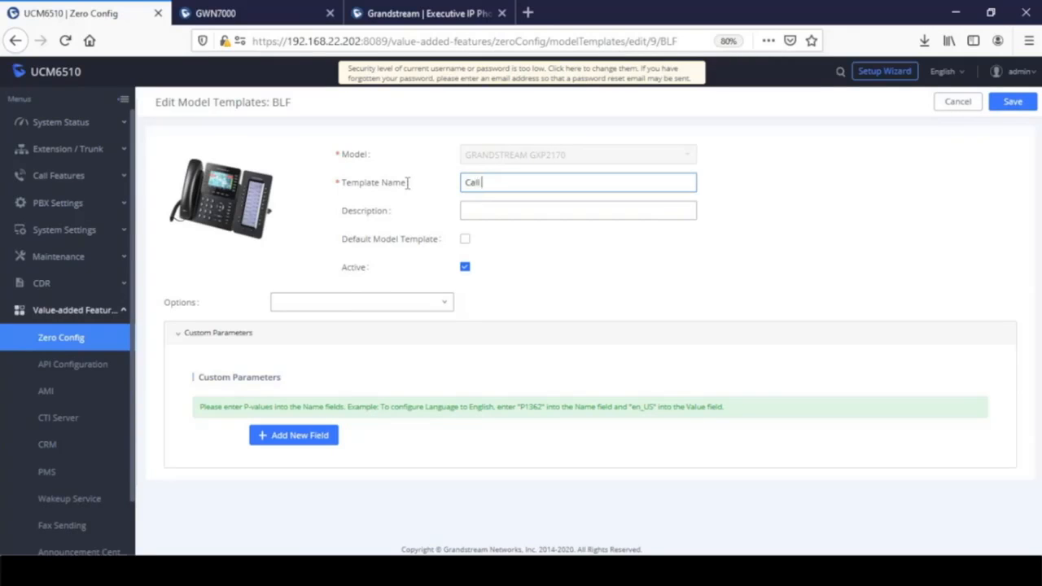
{"action": "type", "text": " Park"}
{"action": "left_click", "coordinate": [405, 314]}
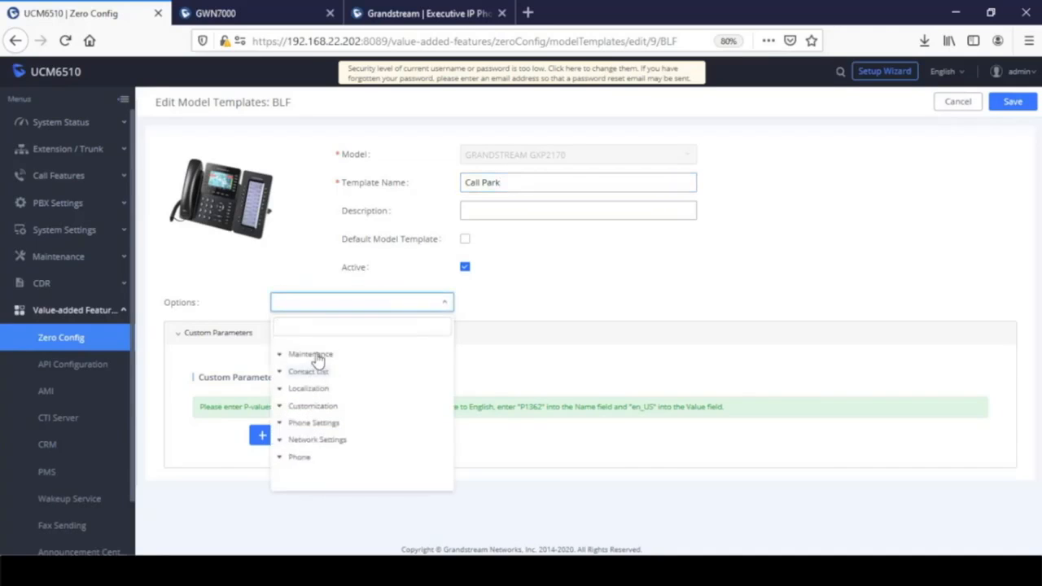
{"action": "left_click", "coordinate": [301, 458]}
{"action": "scroll", "coordinate": [444, 374], "scroll_direction": "down", "scroll_amount": 10}
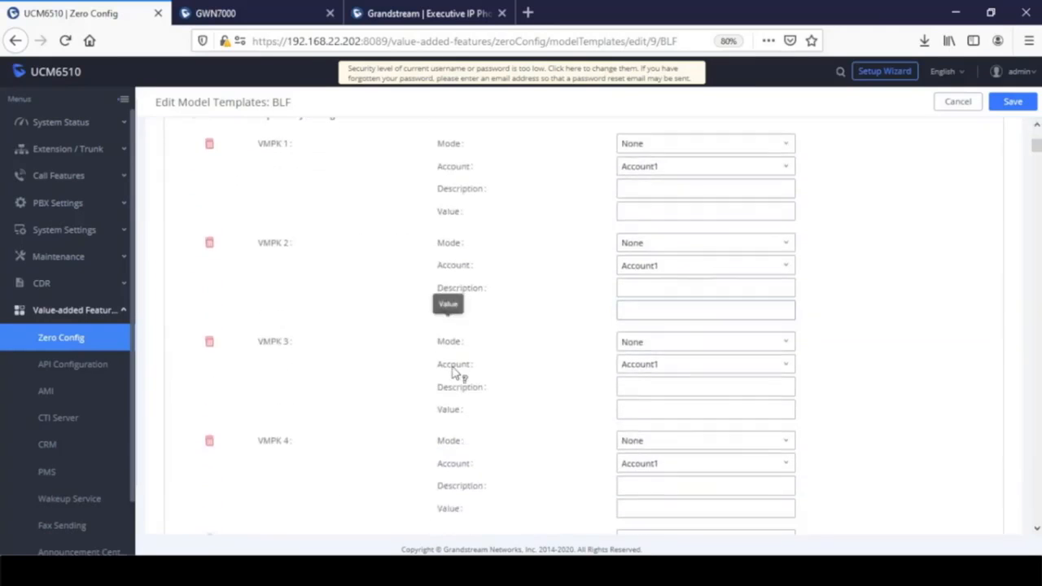
{"action": "scroll", "coordinate": [459, 366], "scroll_direction": "up", "scroll_amount": 1}
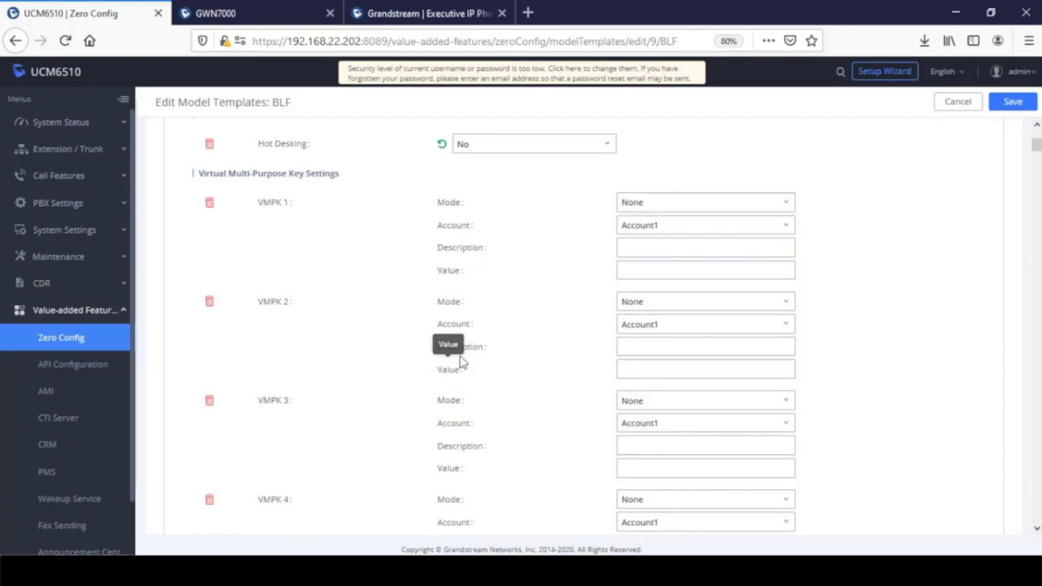
{"action": "scroll", "coordinate": [399, 432], "scroll_direction": "down", "scroll_amount": 2}
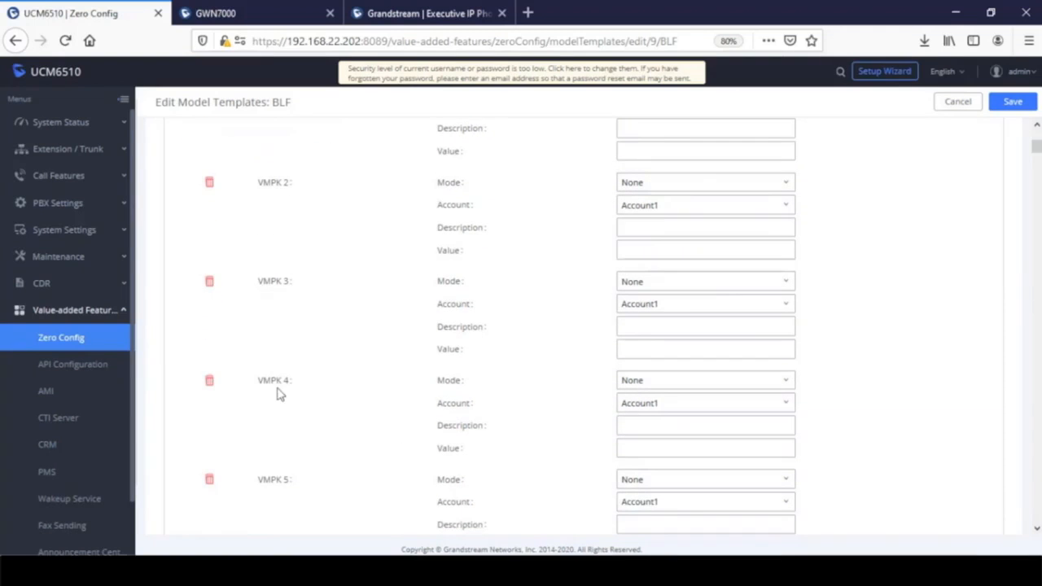
- Make VMPK 4 a Call Park key described 'Park 1' with value 701
{"action": "left_click", "coordinate": [666, 382]}
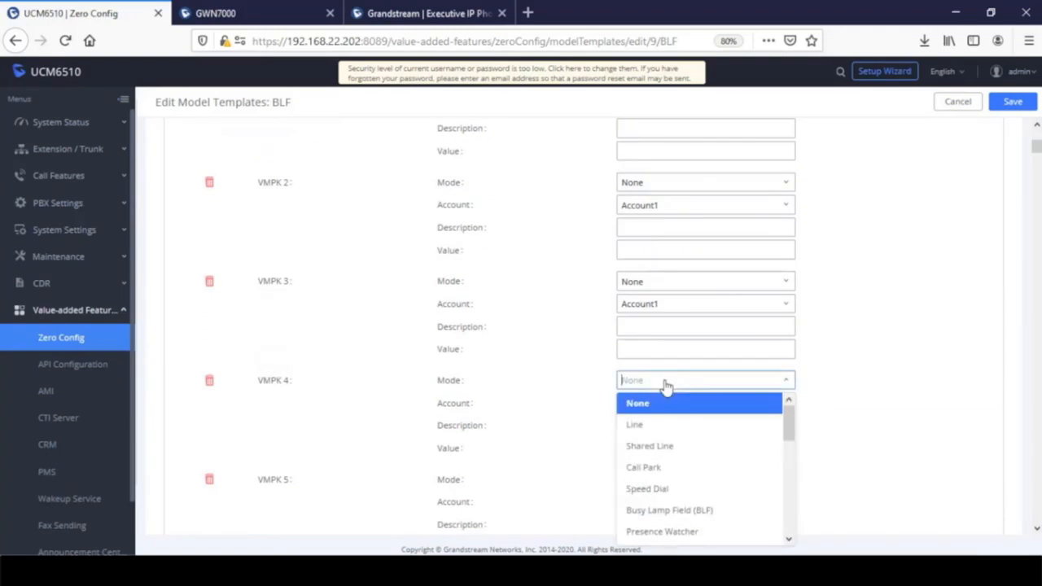
{"action": "left_click", "coordinate": [665, 469]}
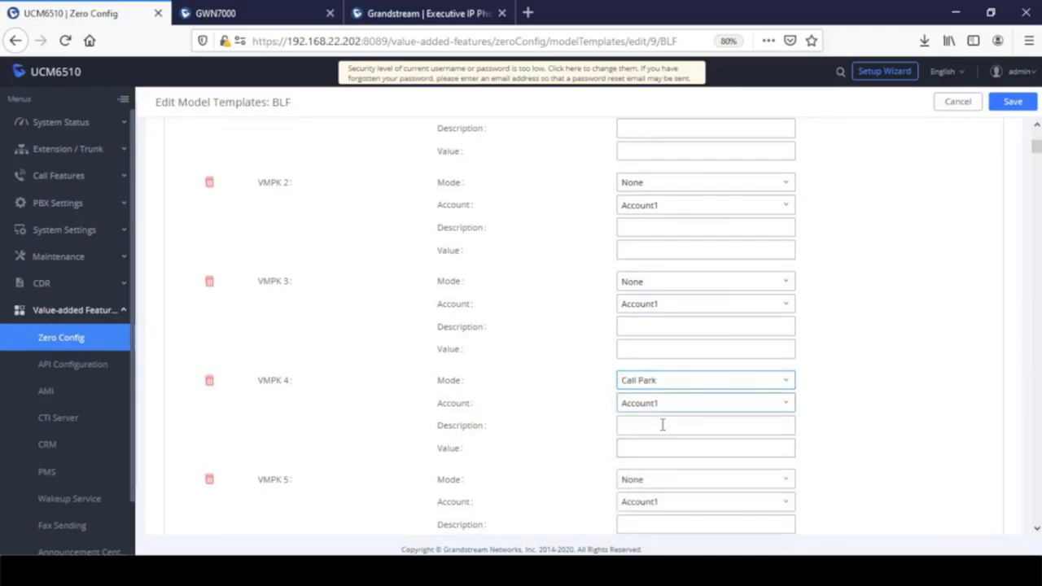
{"action": "left_click", "coordinate": [667, 427]}
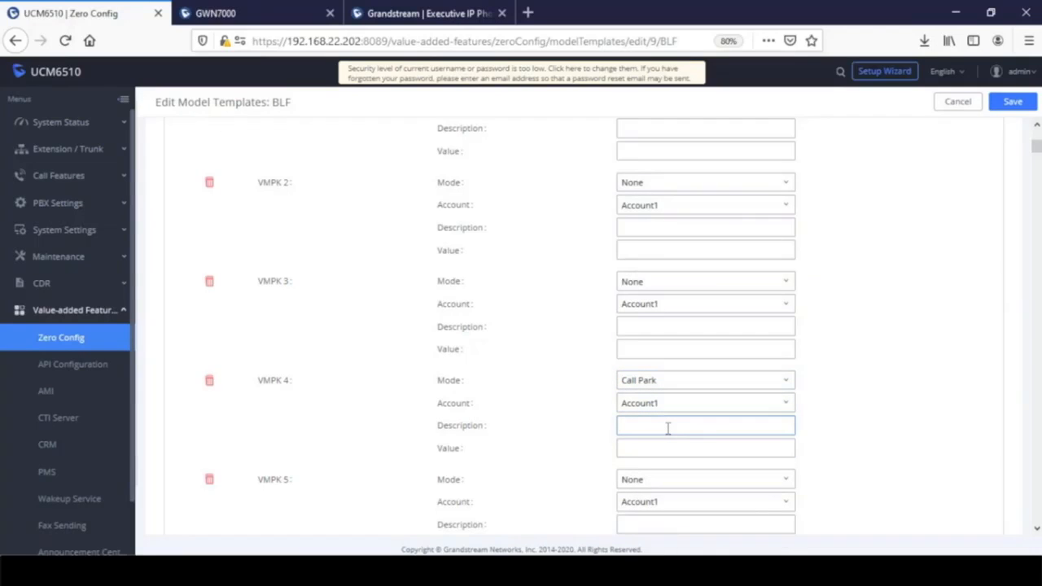
{"action": "type", "text": "Park 1"}
{"action": "left_click", "coordinate": [679, 449]}
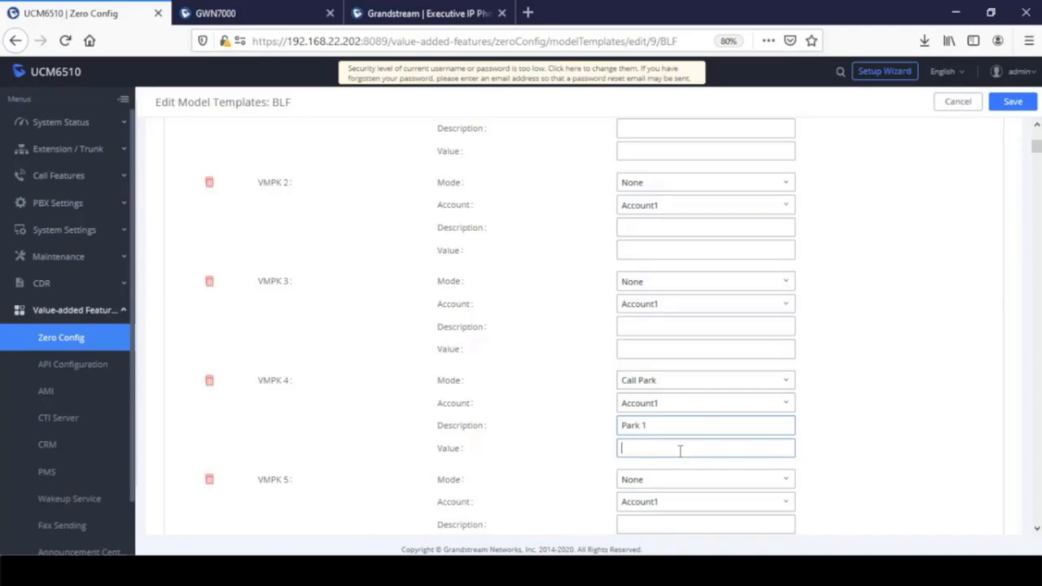
{"action": "type", "text": "701"}
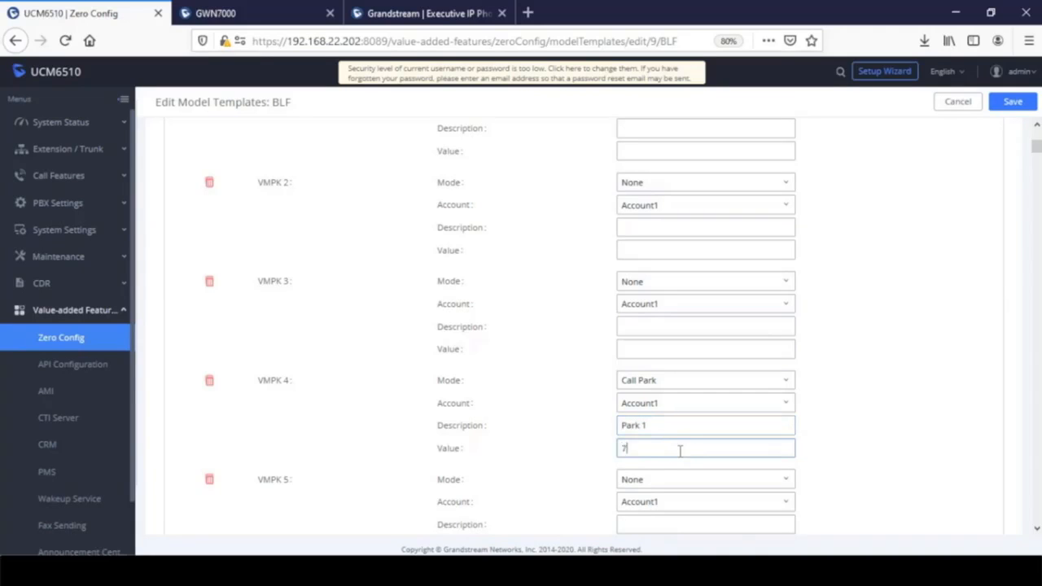
- Make VMPK 5 a Call Park key described 'Park 2' with value 702, and save the template
{"action": "left_click", "coordinate": [647, 481]}
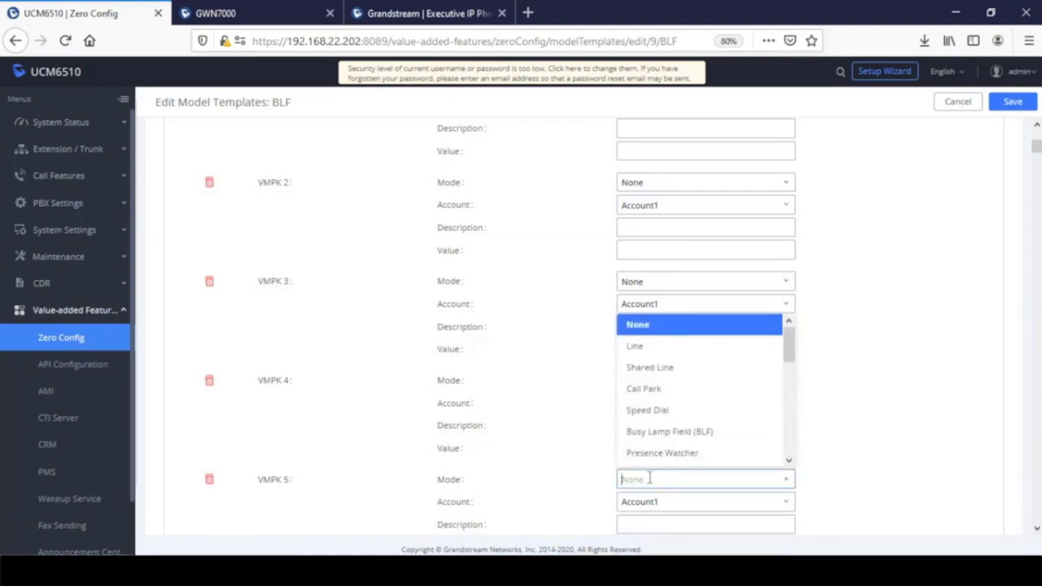
{"action": "left_click", "coordinate": [667, 393]}
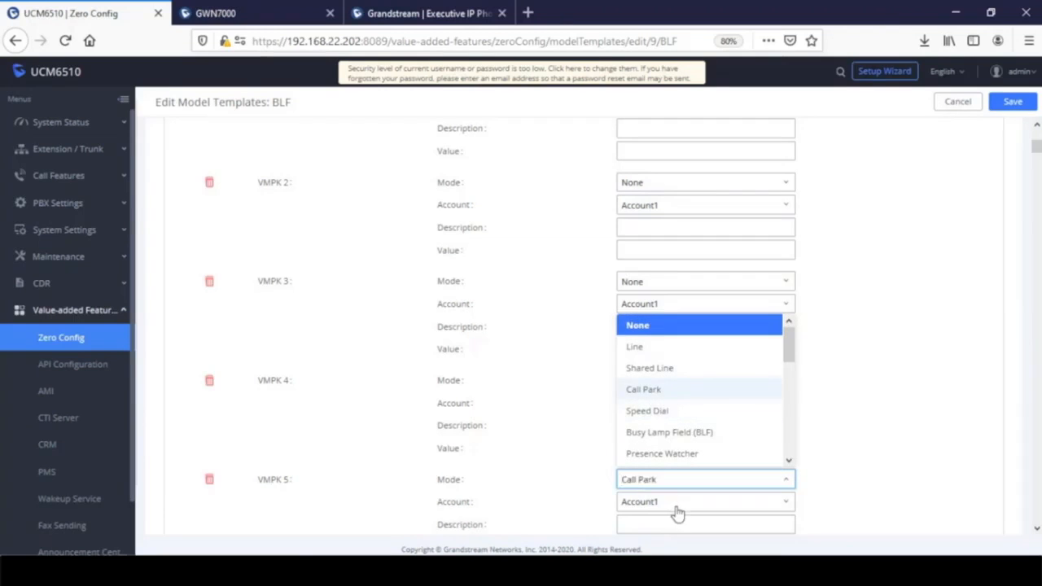
{"action": "left_click", "coordinate": [683, 521]}
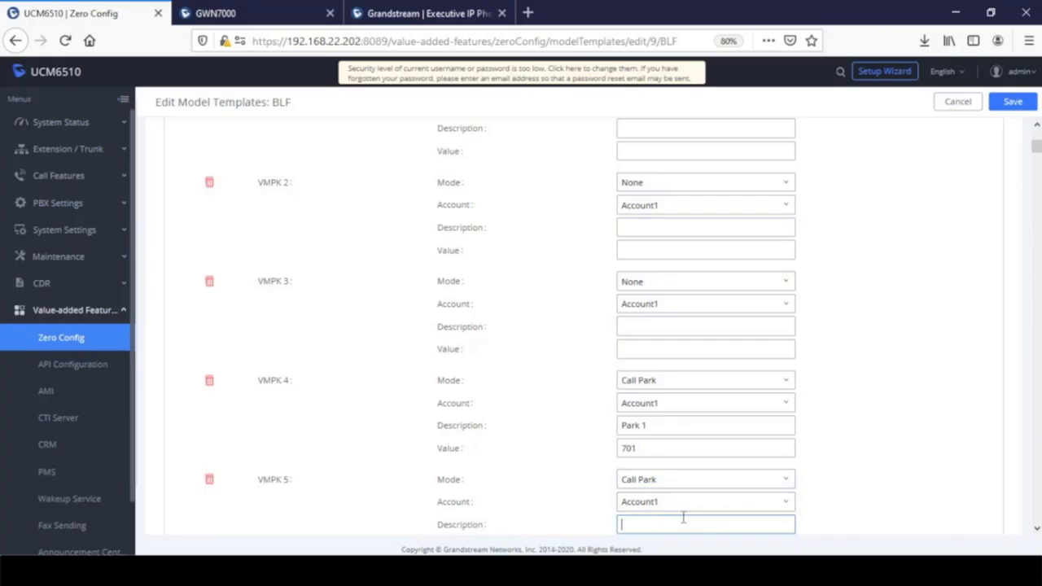
{"action": "type", "text": "Park 2"}
{"action": "scroll", "coordinate": [705, 439], "scroll_direction": "down", "scroll_amount": 4}
{"action": "left_click", "coordinate": [671, 367]}
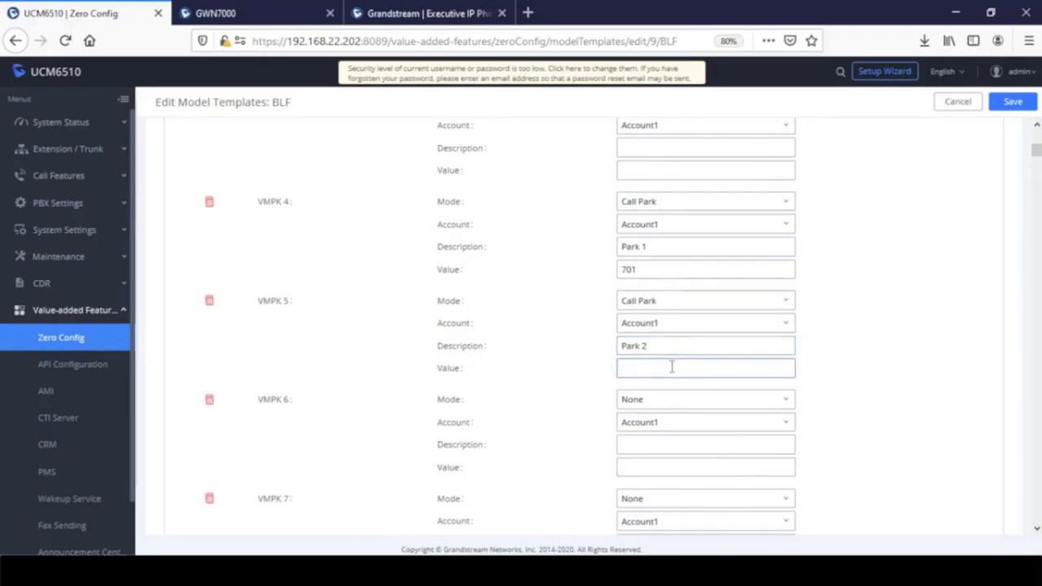
{"action": "type", "text": "702"}
{"action": "left_click", "coordinate": [1013, 102]}
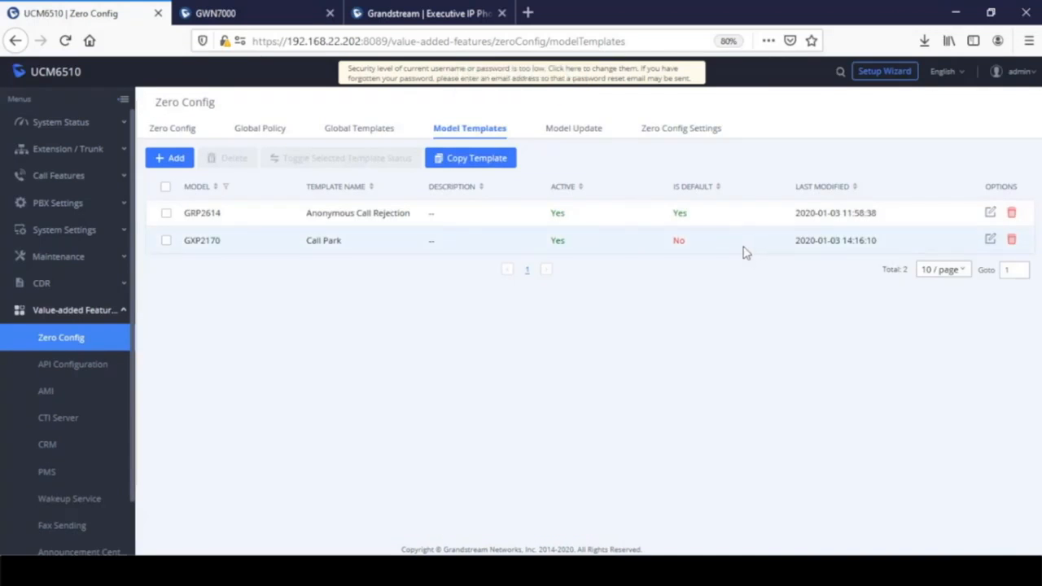
- Reopen the GXP2170 Call Park template to review it, then go back to the Zero Config devices
{"action": "left_click", "coordinate": [990, 240]}
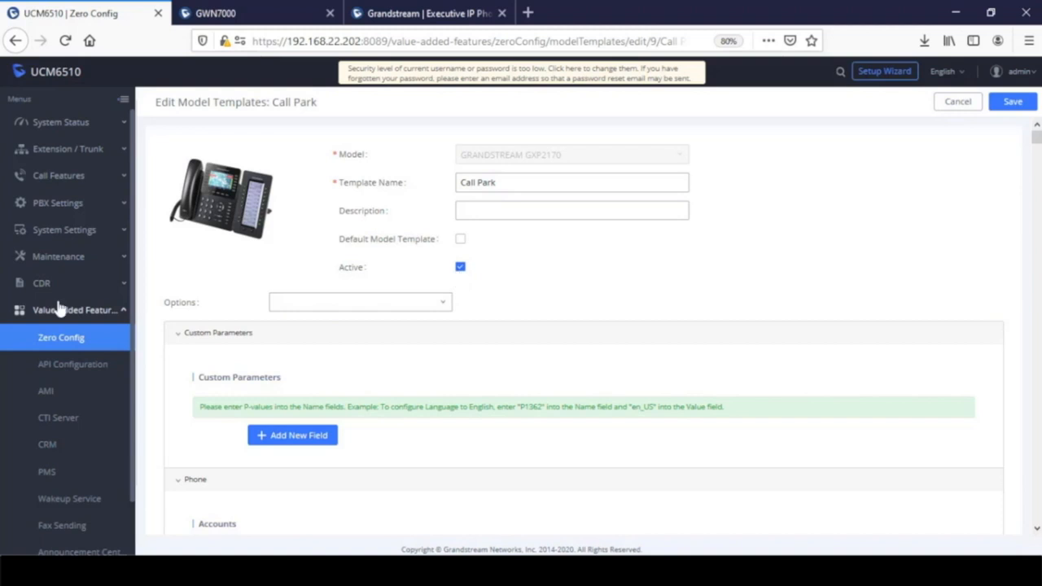
{"action": "left_click", "coordinate": [69, 342]}
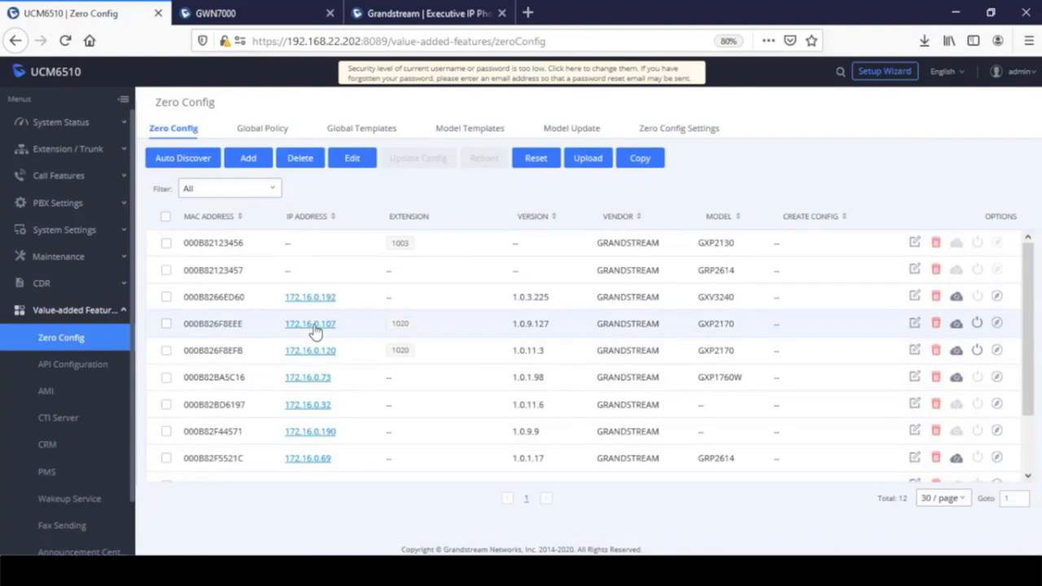
- Assign the Call Park template to the GXP2170 at 172.16.0.107, save, and view Model Templates
{"action": "left_click", "coordinate": [914, 323]}
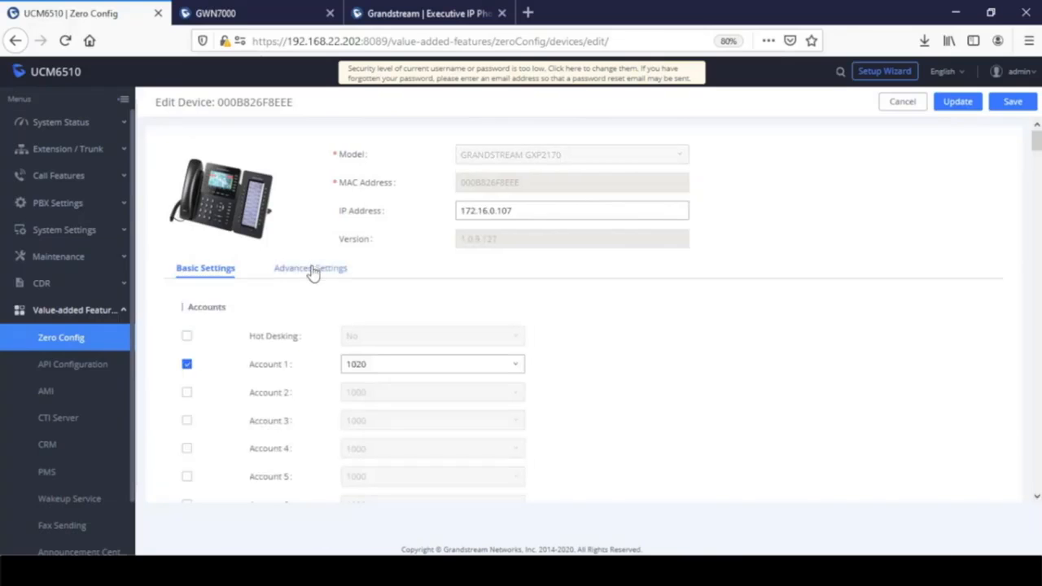
{"action": "left_click", "coordinate": [311, 270]}
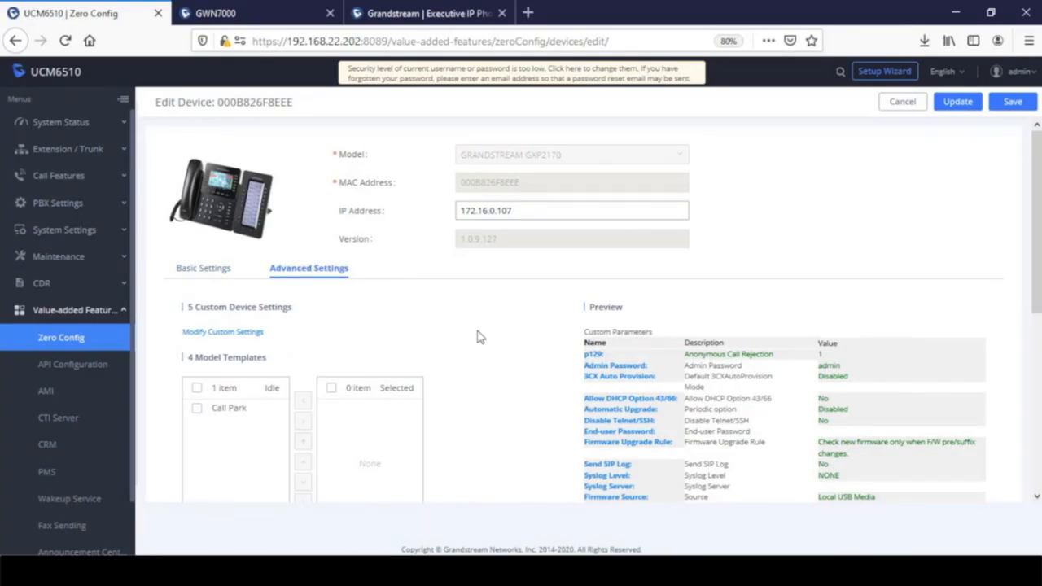
{"action": "left_click", "coordinate": [197, 408]}
{"action": "left_click", "coordinate": [302, 424]}
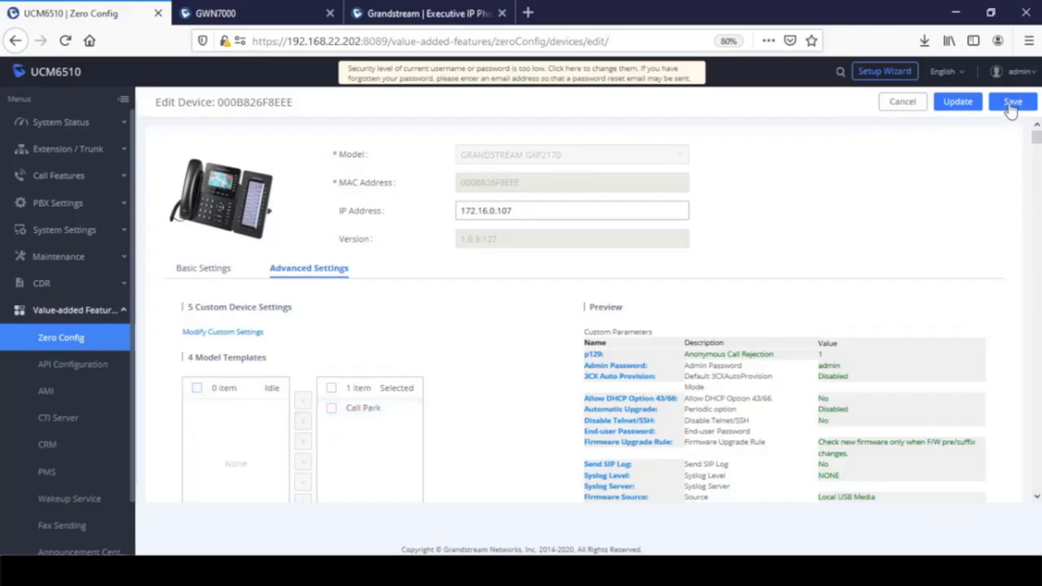
{"action": "left_click", "coordinate": [69, 338]}
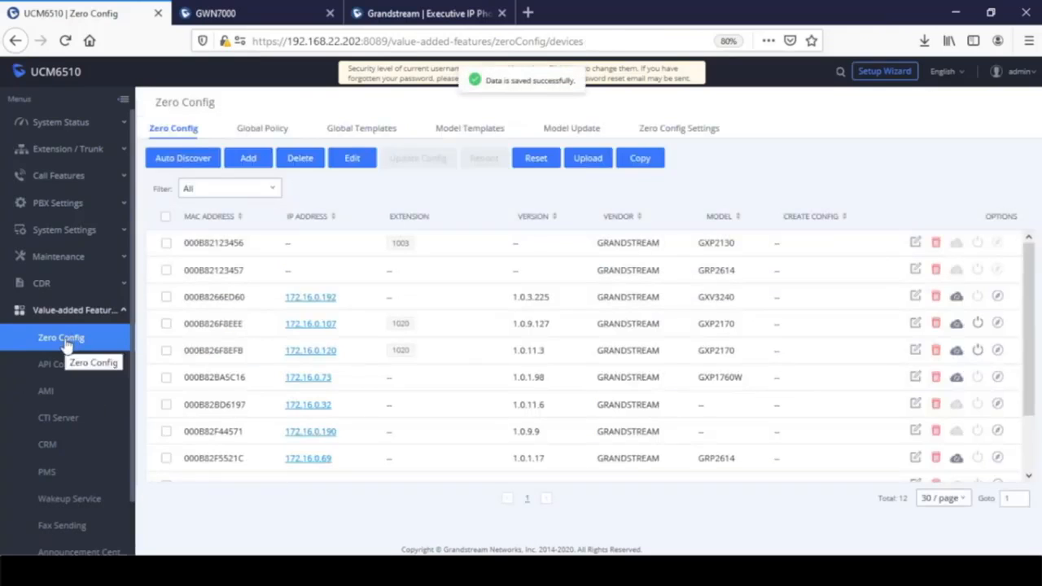
{"action": "left_click", "coordinate": [470, 128]}
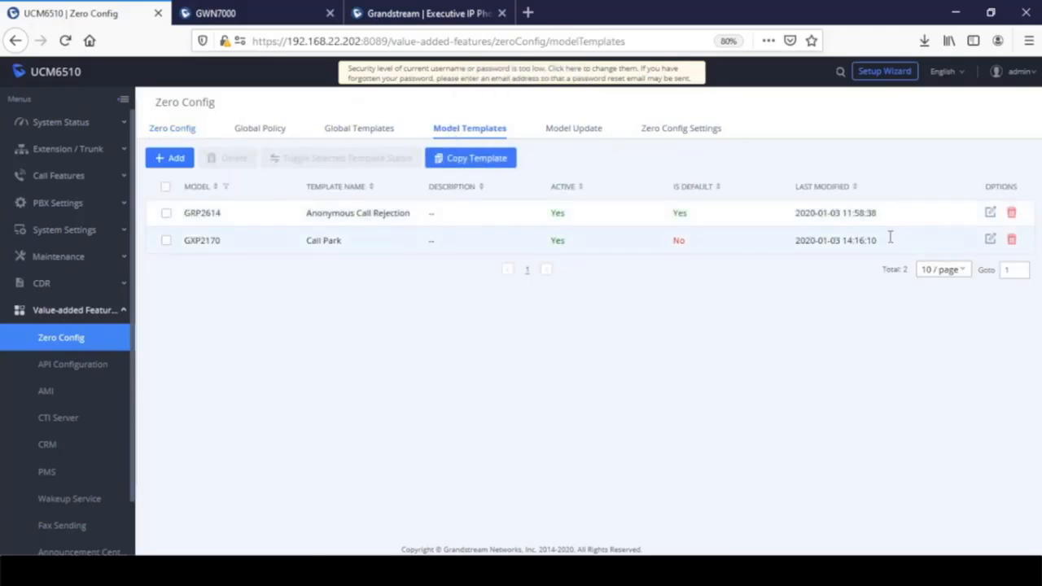
{"action": "left_click", "coordinate": [990, 214]}
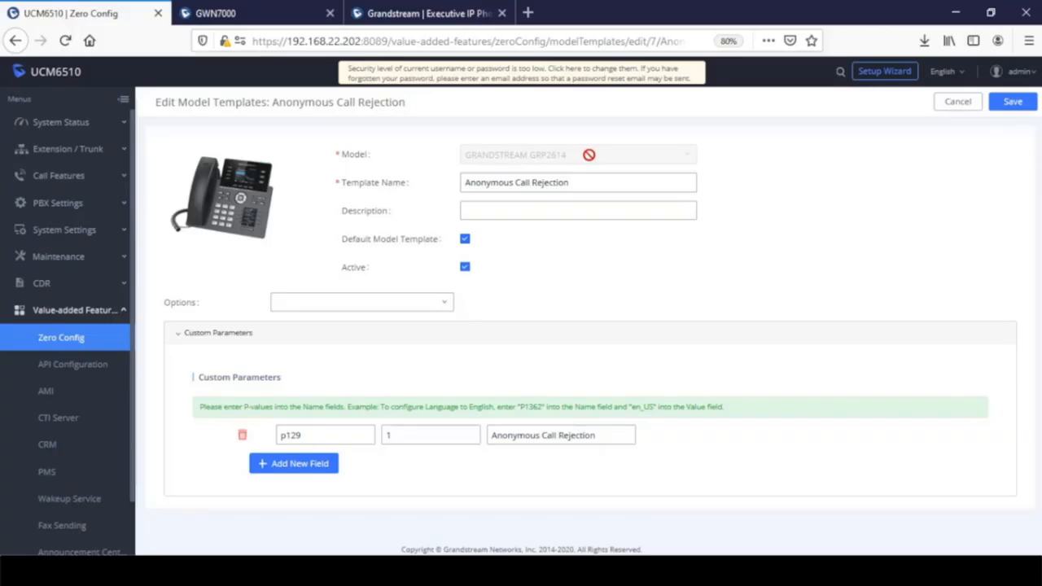
{"action": "left_click", "coordinate": [52, 338]}
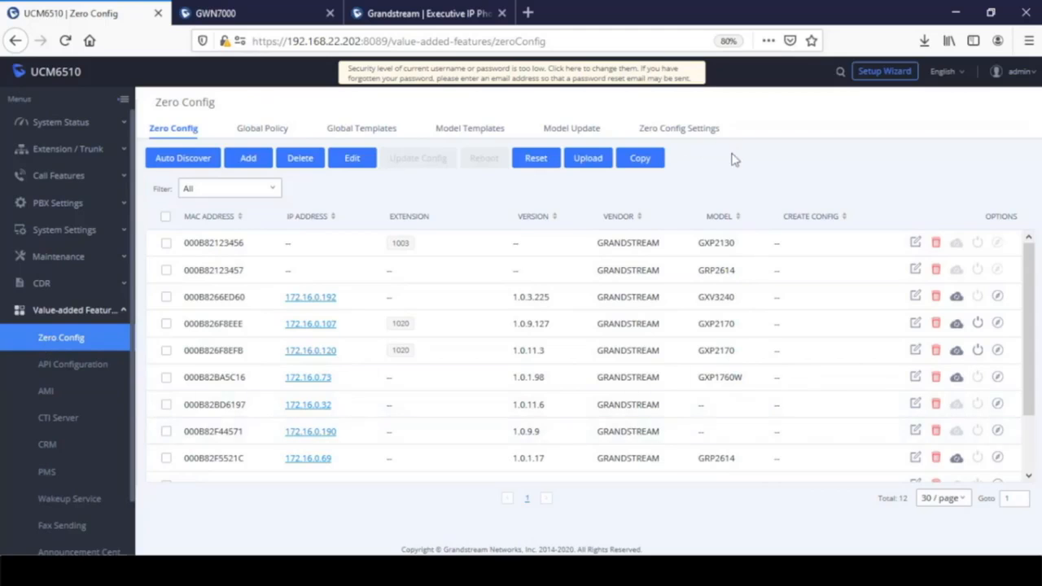
{"action": "left_click", "coordinate": [453, 130]}
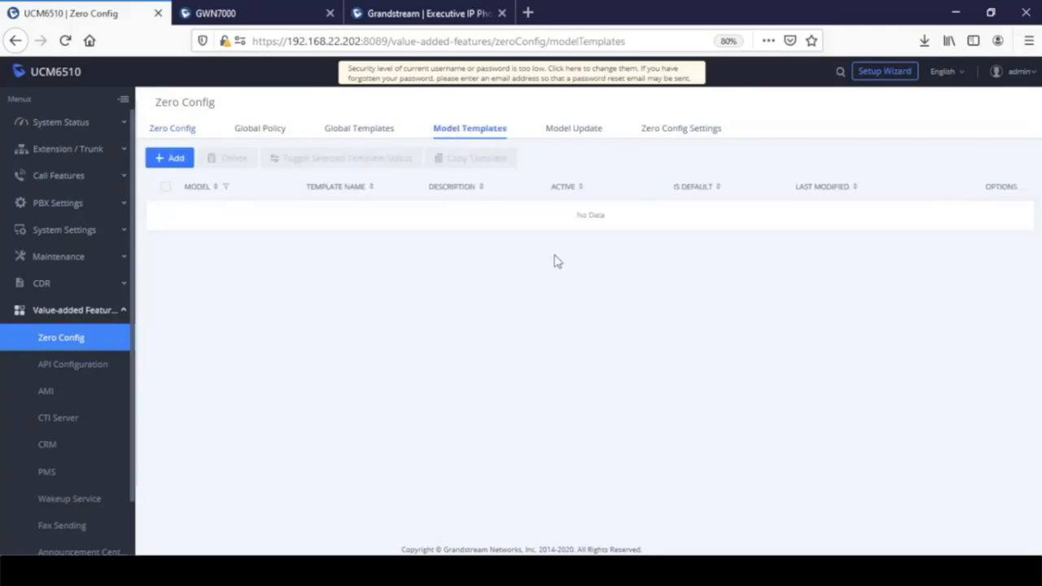
- Browse the Model list for a new template, then discard it and return to the device list
{"action": "left_click", "coordinate": [168, 159]}
{"action": "left_click", "coordinate": [596, 151]}
{"action": "scroll", "coordinate": [595, 249], "scroll_direction": "up", "scroll_amount": 5}
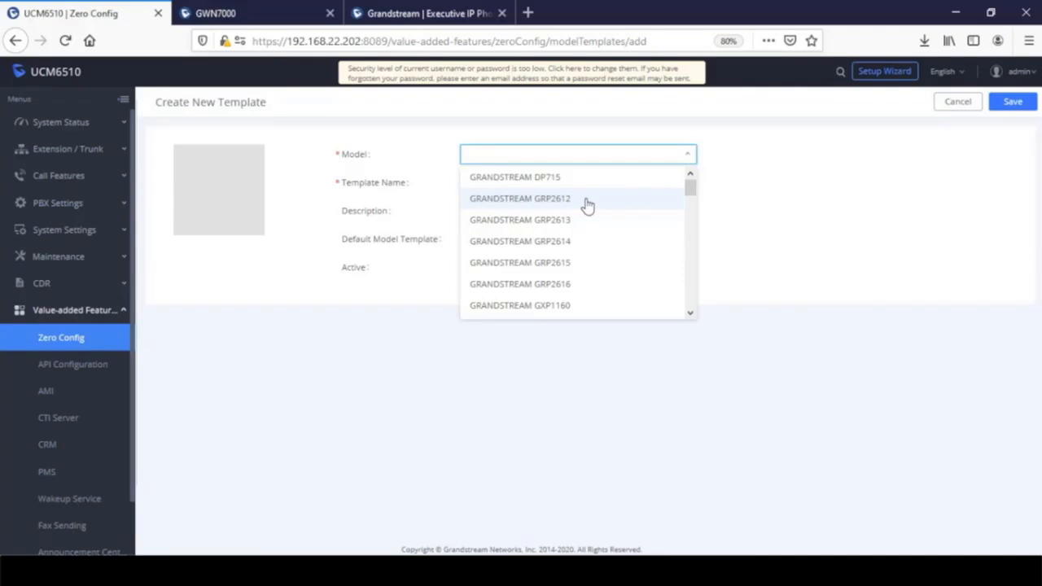
{"action": "left_click", "coordinate": [779, 204]}
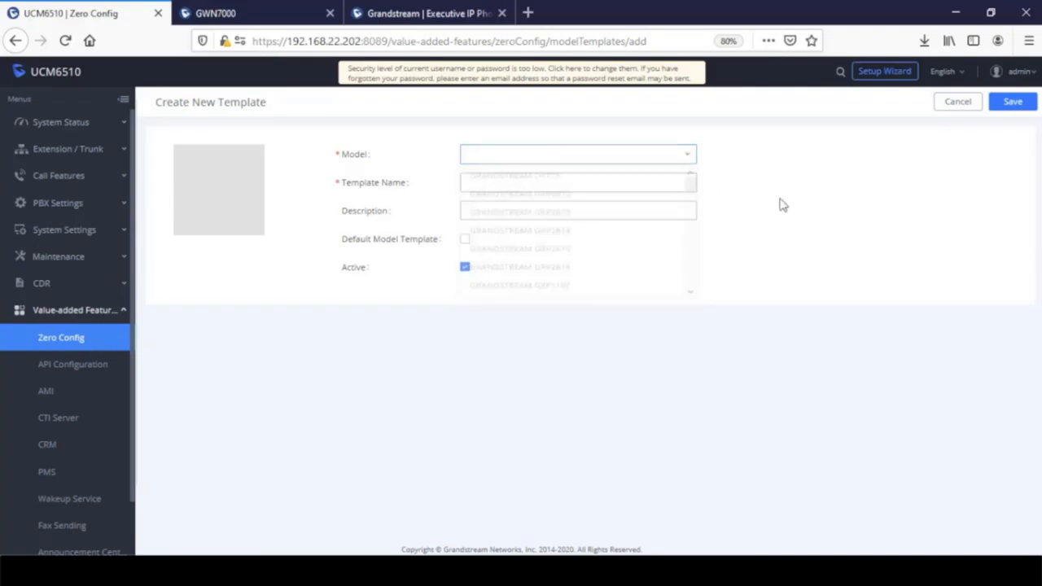
{"action": "left_click", "coordinate": [79, 342]}
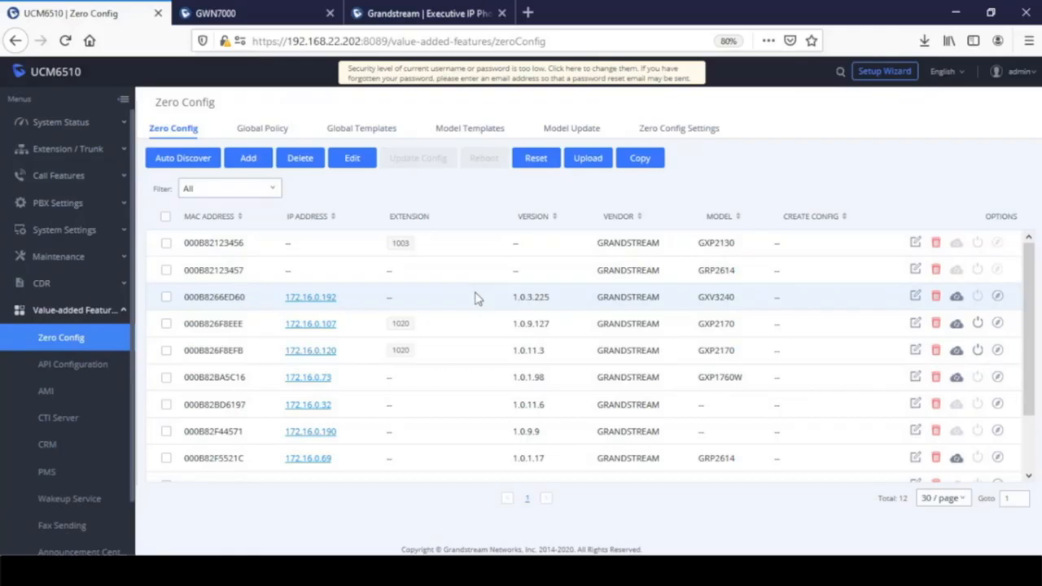
- Download the GRP2612P package from the Model Update page's Model Template Package List
{"action": "left_click", "coordinate": [574, 130]}
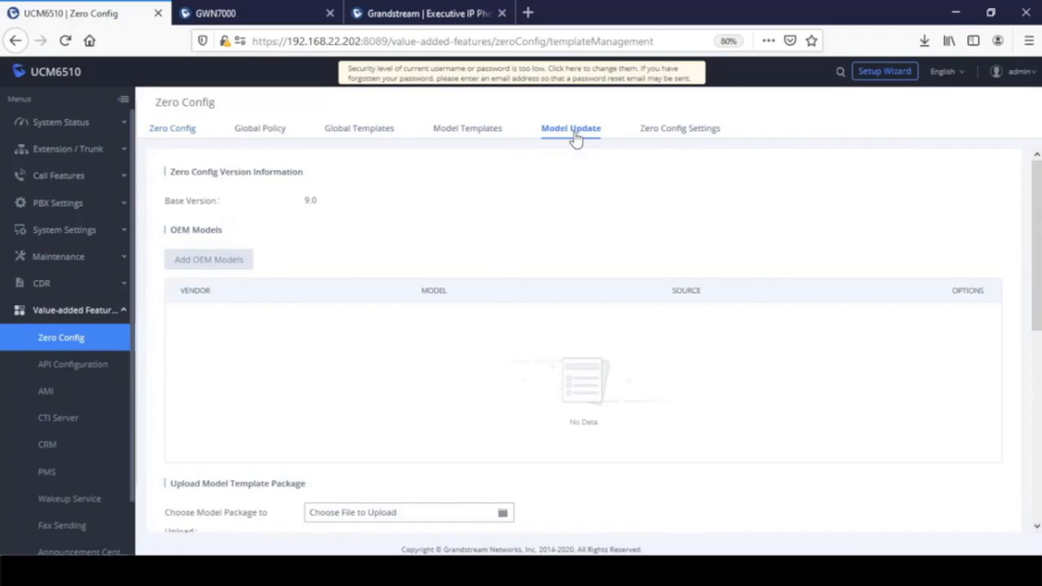
{"action": "scroll", "coordinate": [594, 277], "scroll_direction": "down", "scroll_amount": 4}
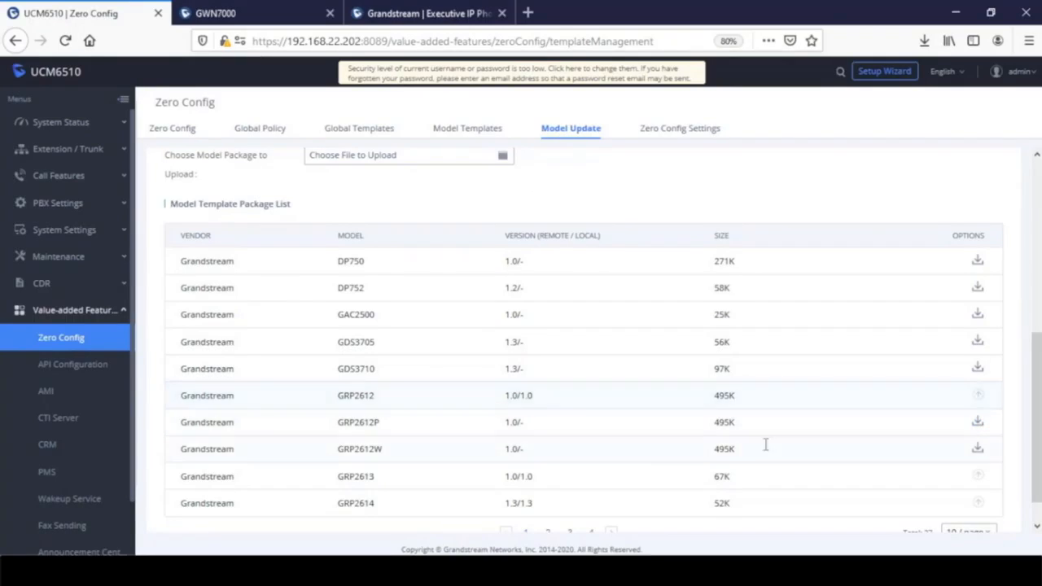
{"action": "left_click", "coordinate": [978, 424]}
- Uncheck Auto Assign Extension in Zero Config Settings, leaving Zero Config and automatic configuration assignment enabled
{"action": "left_click", "coordinate": [672, 130]}
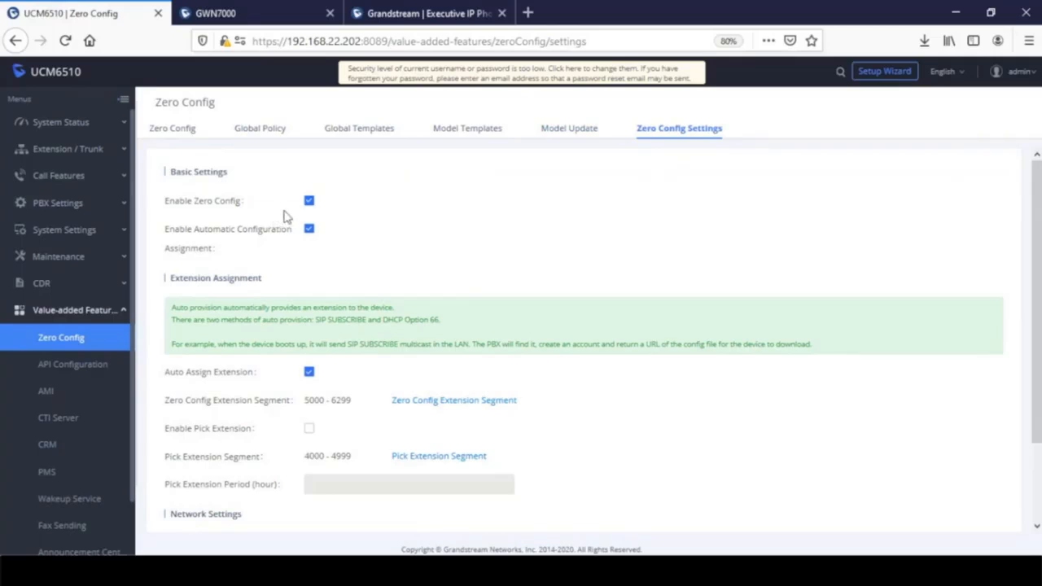
{"action": "left_click", "coordinate": [309, 228]}
{"action": "left_click", "coordinate": [309, 374]}
{"action": "left_click", "coordinate": [310, 201]}
{"action": "left_click", "coordinate": [309, 202]}
{"action": "left_click", "coordinate": [310, 231]}
- Turn automatic extension assignment back on in the Zero Config settings
{"action": "scroll", "coordinate": [422, 252], "scroll_direction": "down", "scroll_amount": 2}
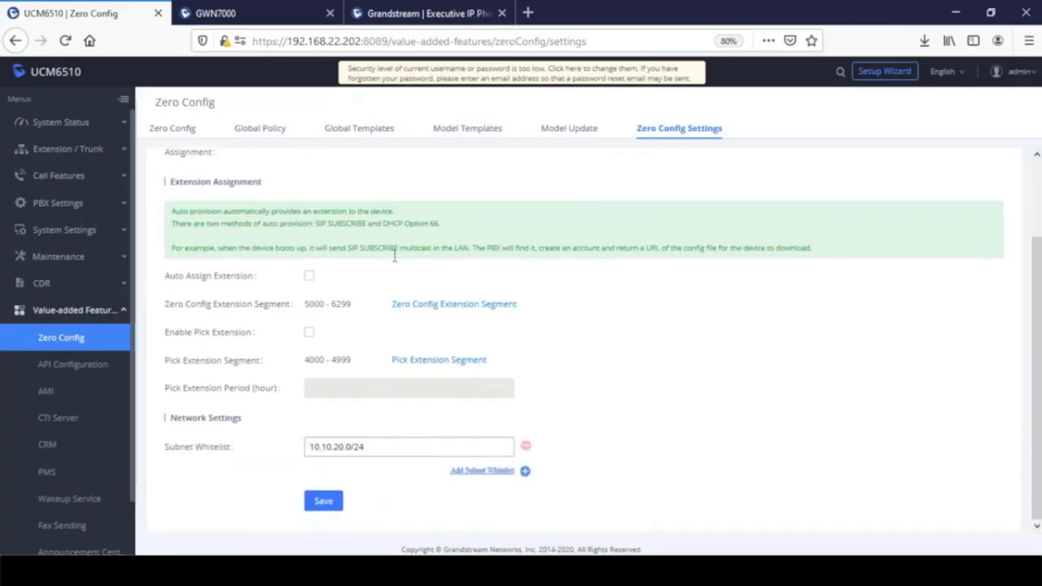
{"action": "left_click", "coordinate": [309, 277]}
{"action": "scroll", "coordinate": [741, 343], "scroll_direction": "up", "scroll_amount": 2}
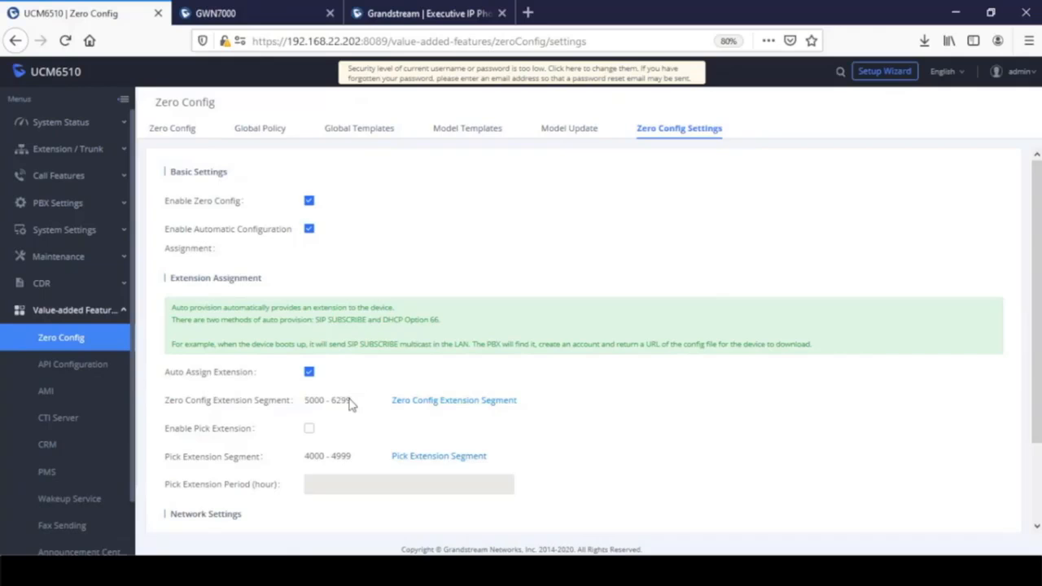
{"action": "scroll", "coordinate": [396, 409], "scroll_direction": "down", "scroll_amount": 2}
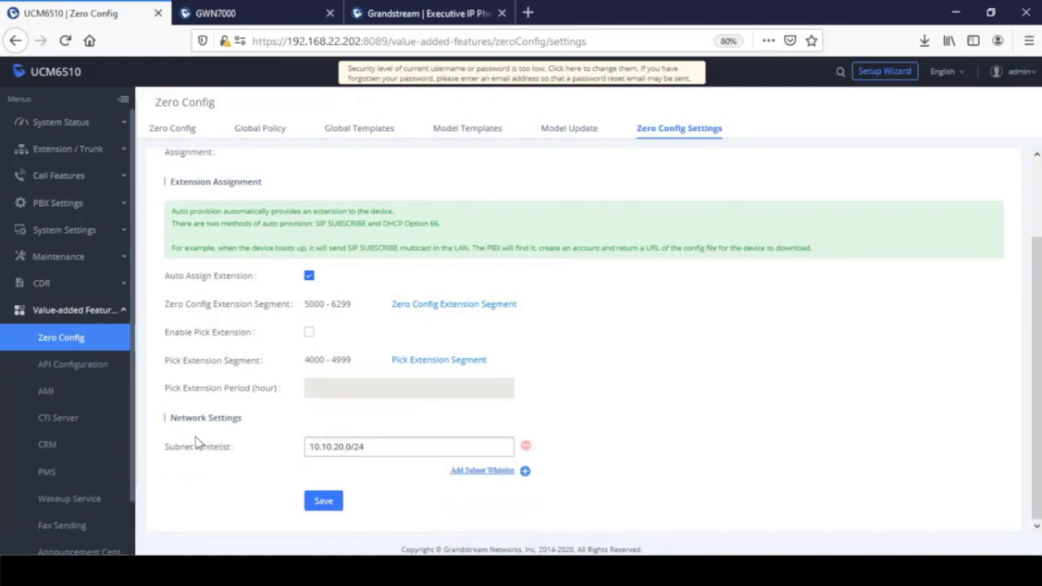
- Bring the slideshow forward and advance to the VLAN network diagram slide
{"action": "mouse_move", "coordinate": [207, 459]}
{"action": "mouse_move", "coordinate": [505, 570]}
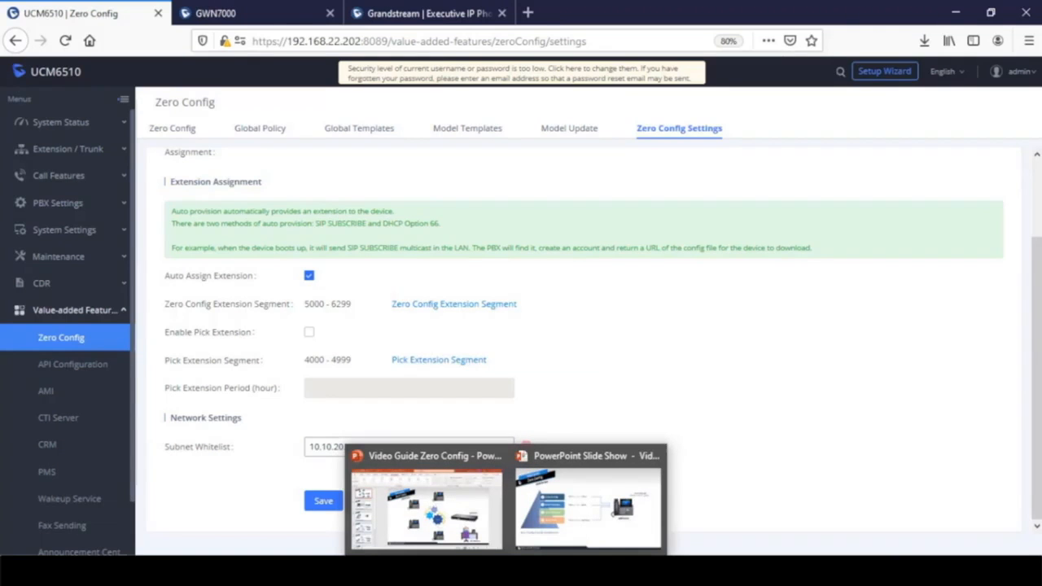
{"action": "left_click", "coordinate": [601, 512]}
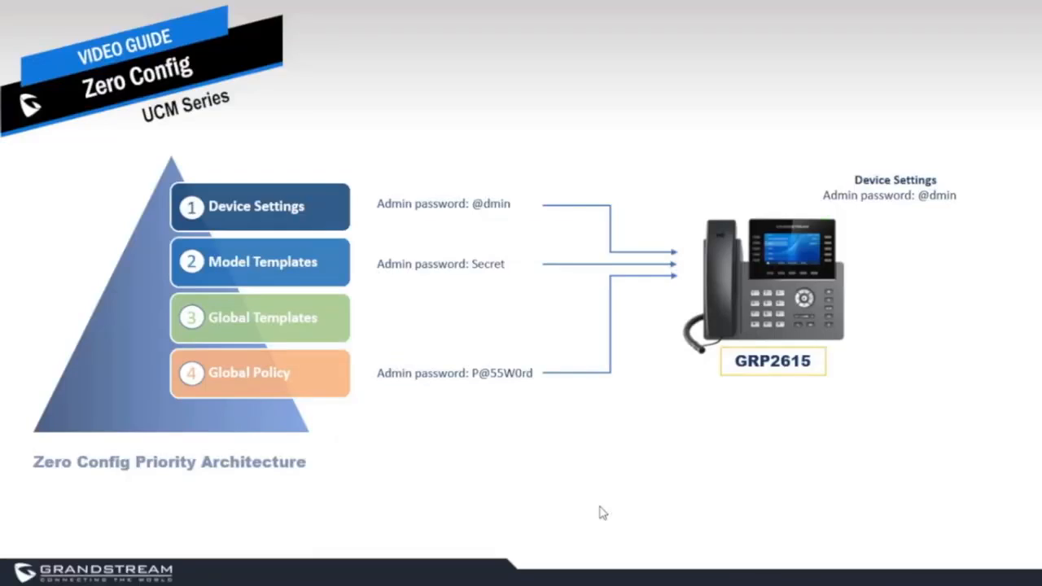
{"action": "left_click", "coordinate": [825, 572]}
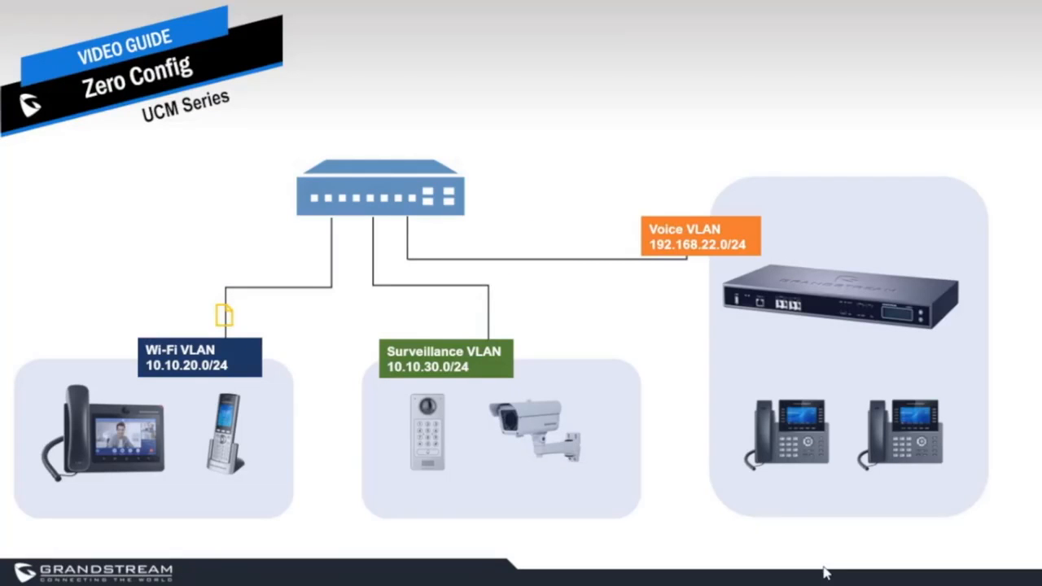
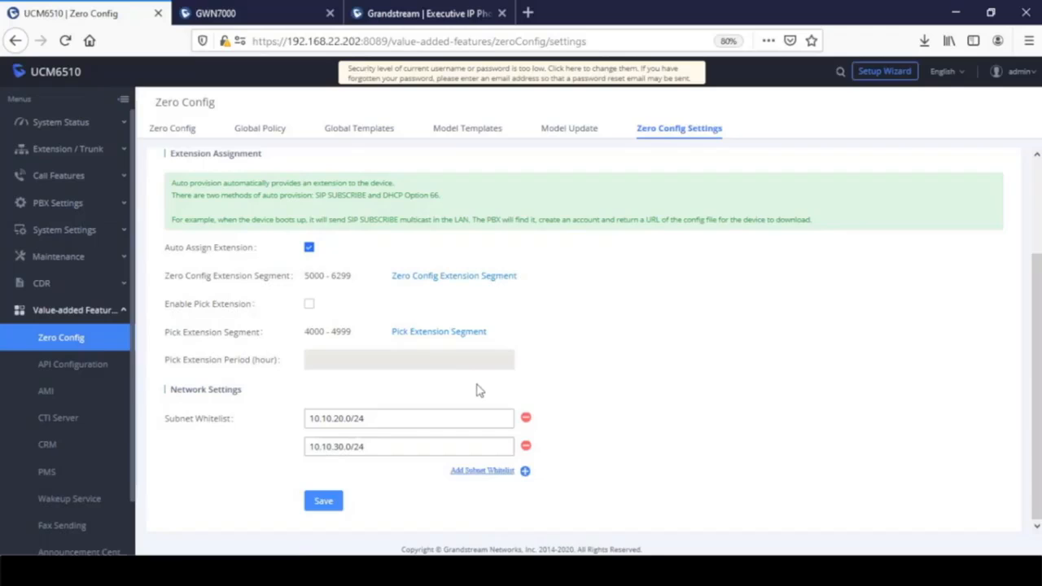
- Leave the whitelist entries 10.10.30.0/24 and 10.10.20.0/24 unchanged and return to the Zero Config device list
{"action": "left_click", "coordinate": [368, 444]}
{"action": "left_click", "coordinate": [369, 423]}
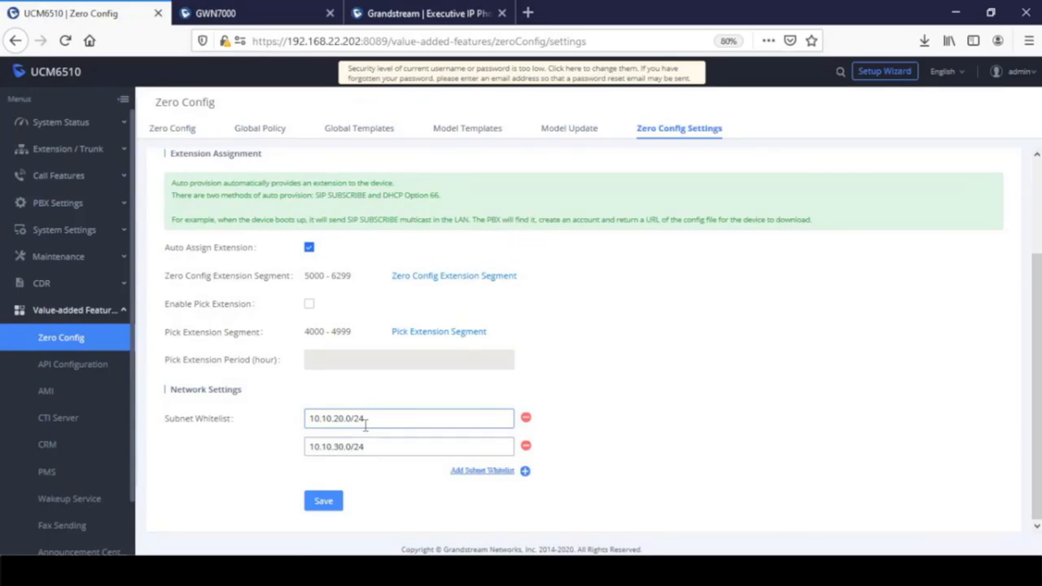
{"action": "left_click", "coordinate": [212, 422]}
{"action": "left_click", "coordinate": [179, 132]}
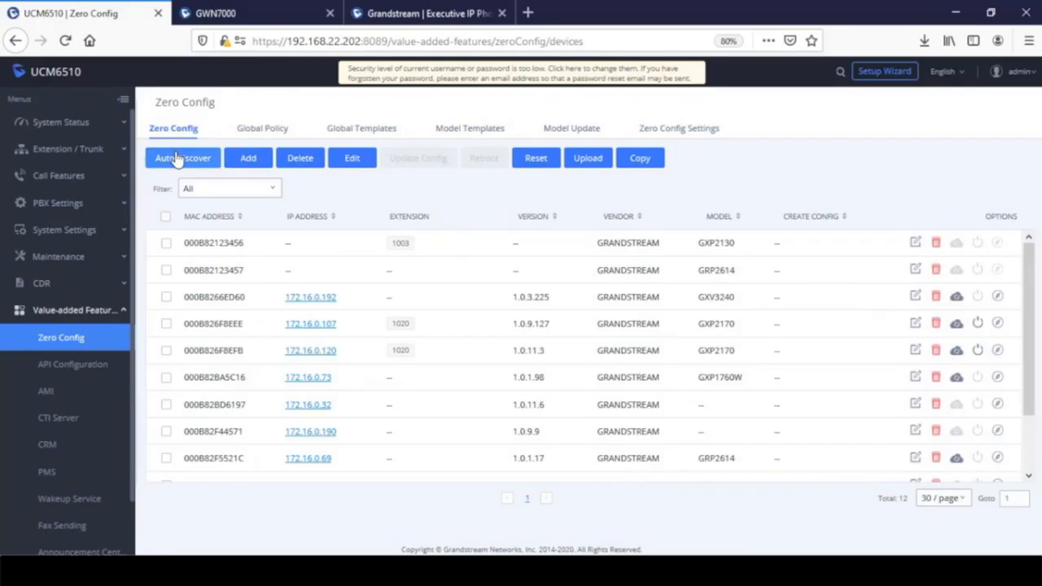
{"action": "left_click", "coordinate": [177, 157]}
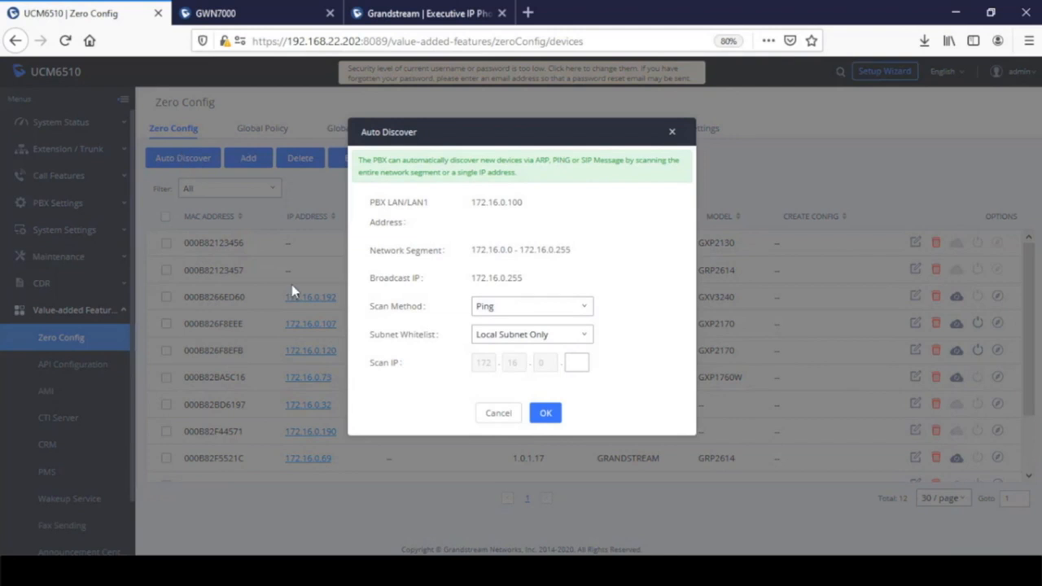
{"action": "left_click", "coordinate": [529, 332]}
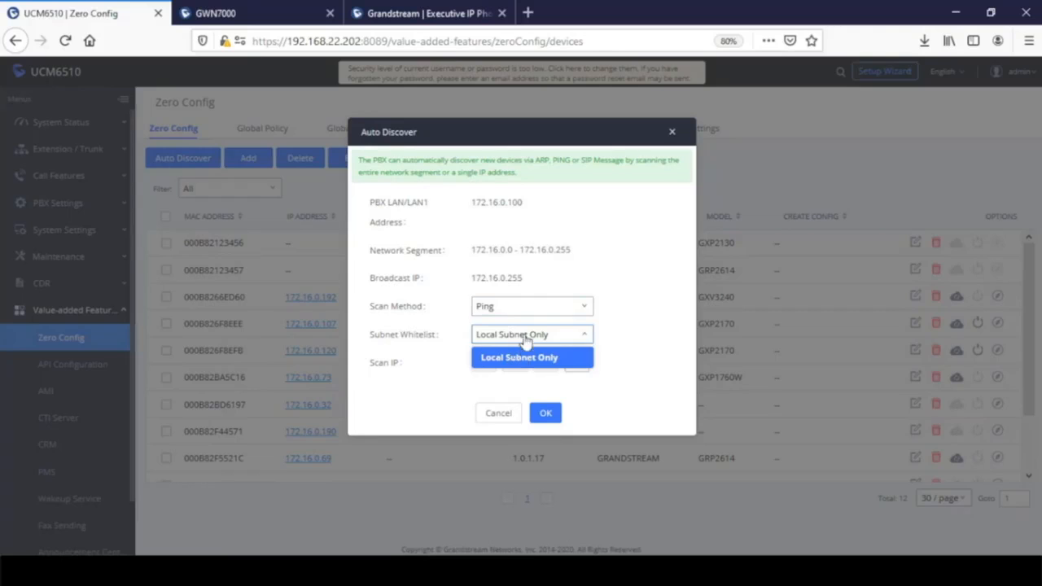
{"action": "left_click", "coordinate": [523, 310]}
{"action": "left_click", "coordinate": [523, 373]}
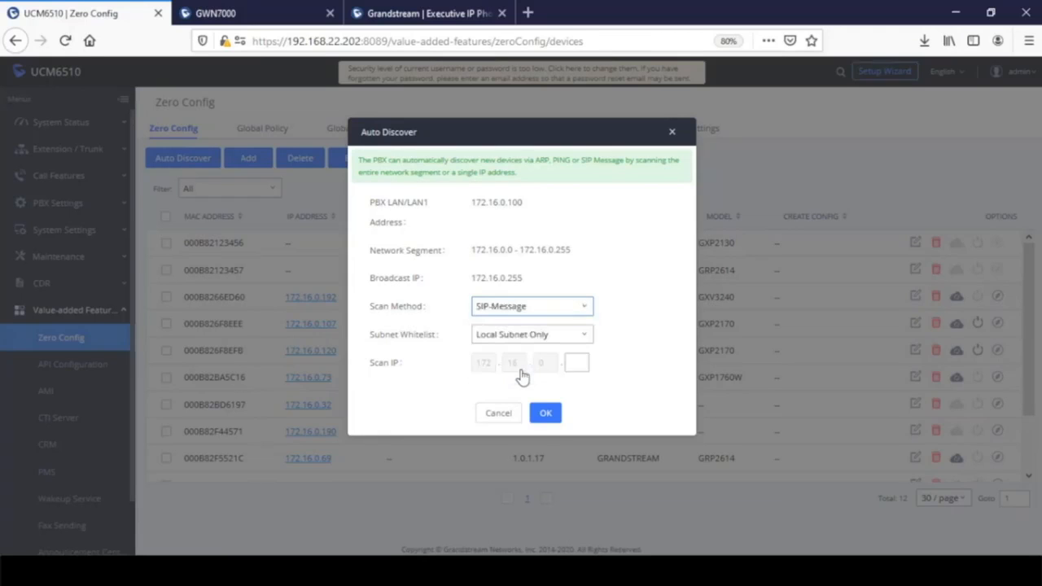
{"action": "left_click", "coordinate": [523, 336]}
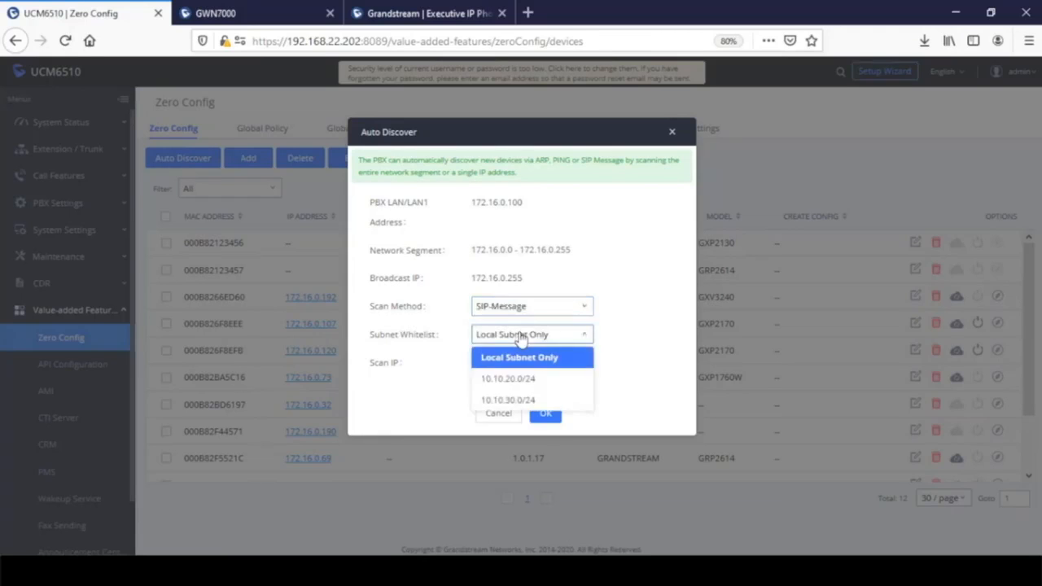
{"action": "left_click", "coordinate": [540, 399]}
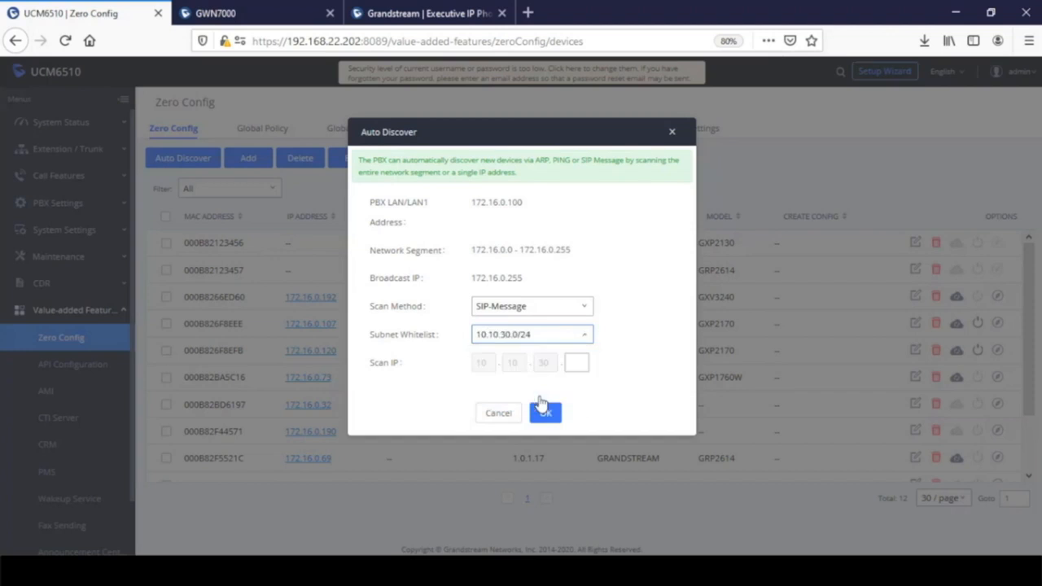
{"action": "left_click", "coordinate": [578, 363]}
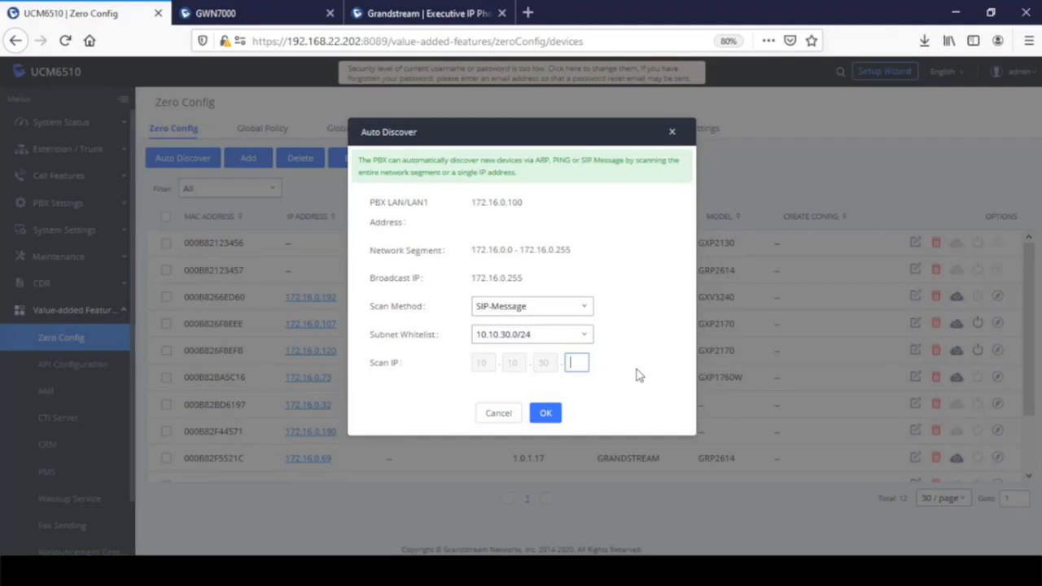
{"action": "type", "text": "10"}
{"action": "left_click", "coordinate": [558, 344]}
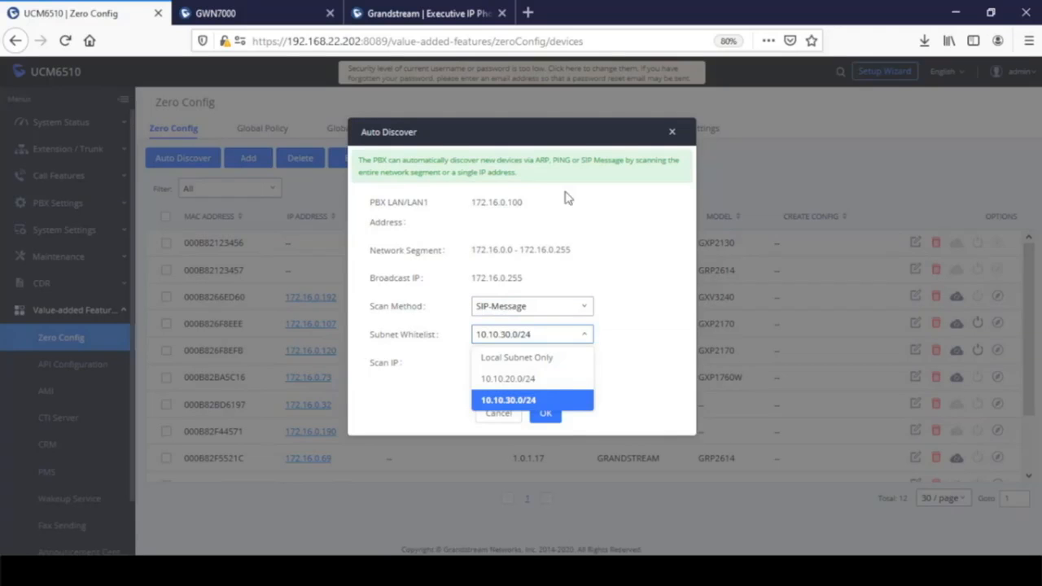
{"action": "left_click", "coordinate": [672, 133]}
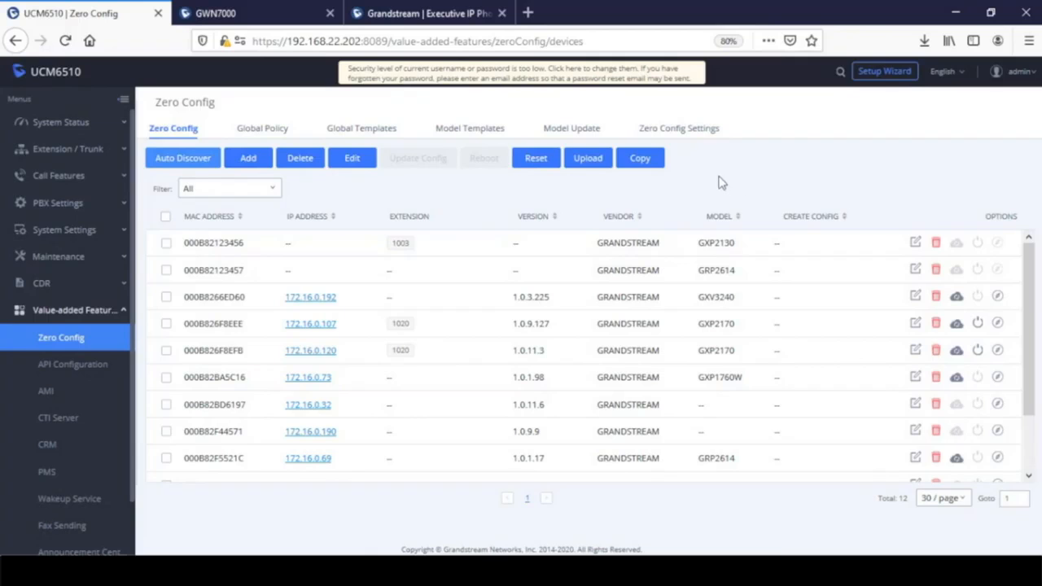
- Log in to the GXP2170 web UI as admin with the account password and open Upgrade and Provisioning
{"action": "left_click", "coordinate": [433, 21]}
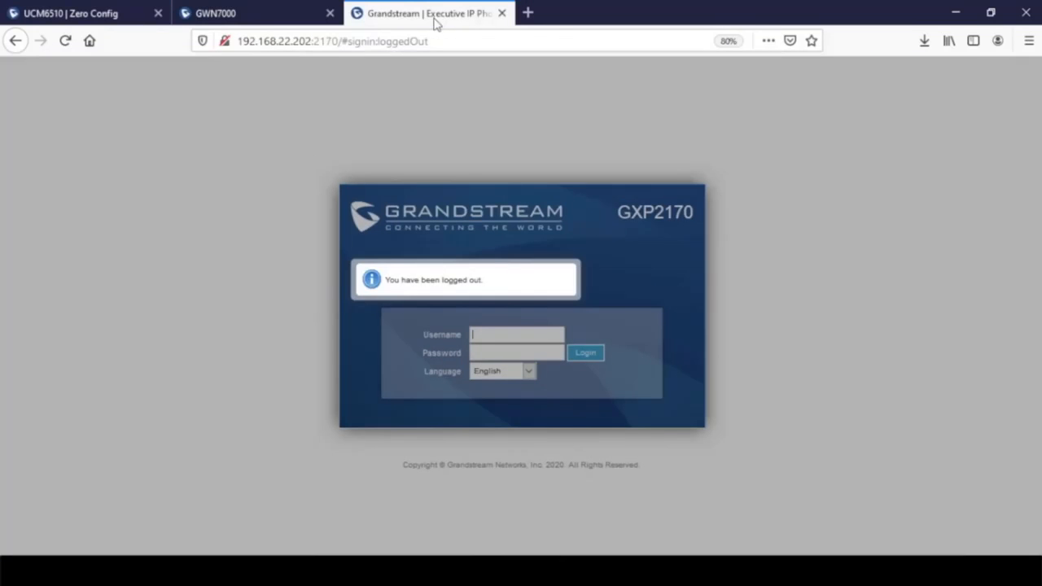
{"action": "left_click", "coordinate": [527, 334]}
{"action": "type", "text": "admin"}
{"action": "key", "text": "Tab"}
{"action": "type", "text": "admin"}
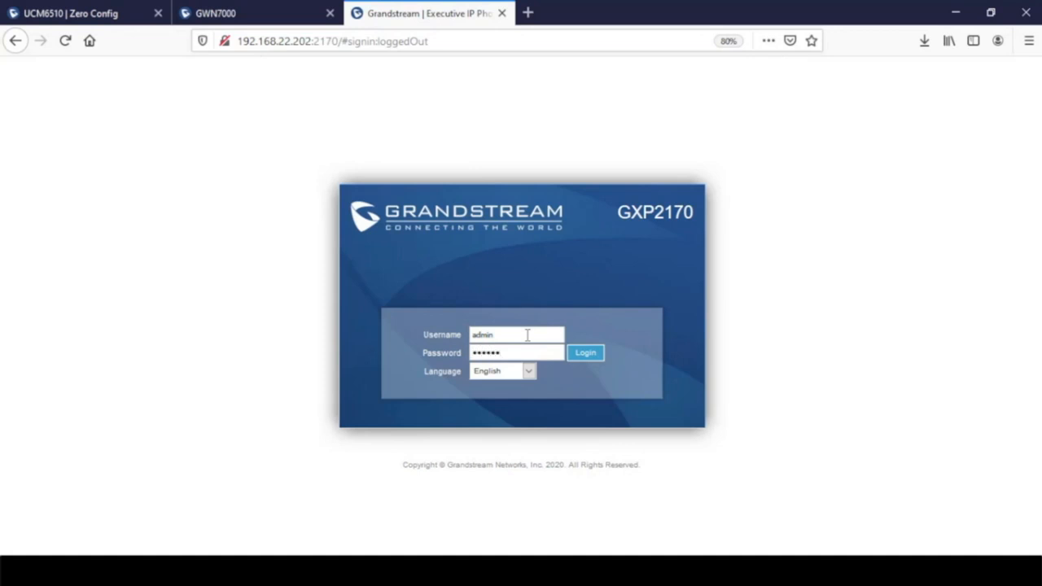
{"action": "key", "text": "Return"}
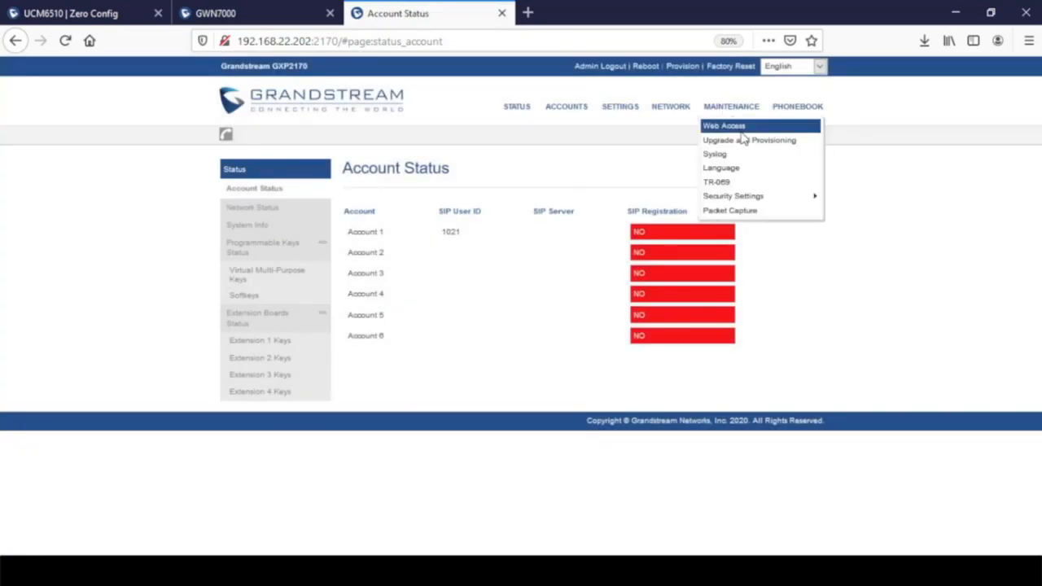
{"action": "left_click", "coordinate": [741, 141]}
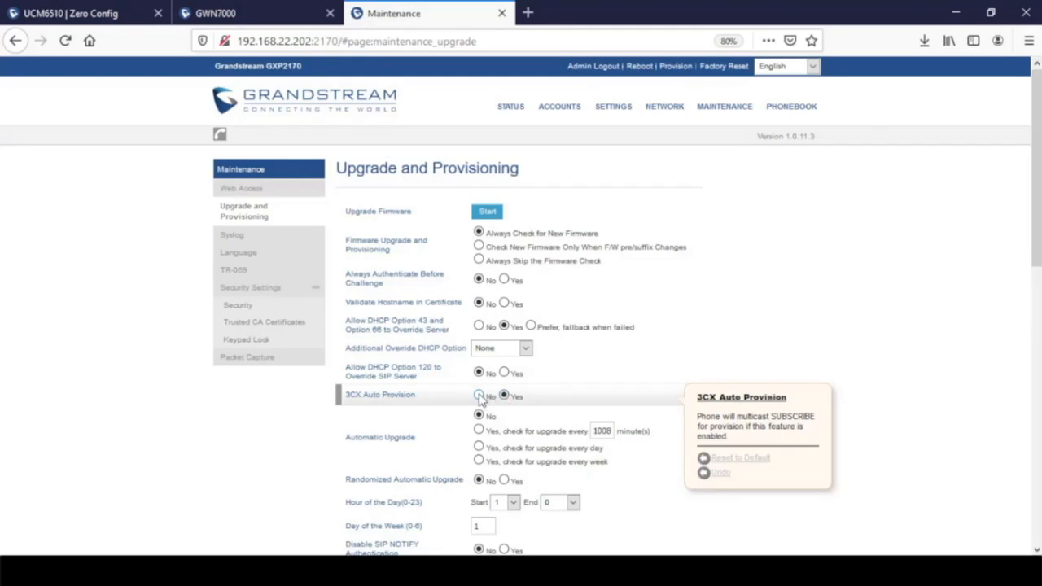
{"action": "left_click", "coordinate": [479, 396]}
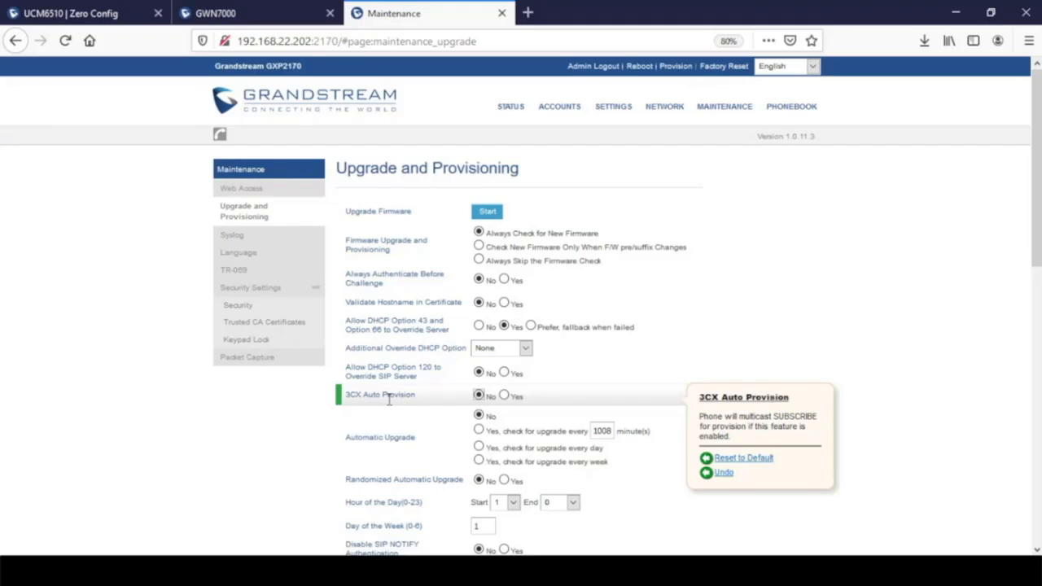
{"action": "left_click_drag", "start_coordinate": [419, 396], "coordinate": [345, 395]}
{"action": "left_click", "coordinate": [504, 395]}
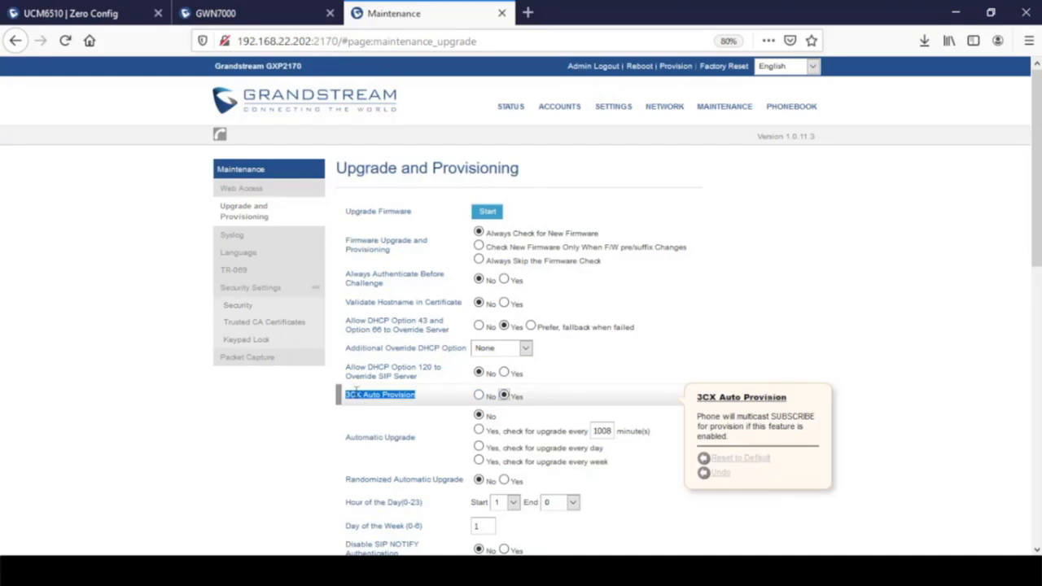
{"action": "left_click_drag", "start_coordinate": [364, 394], "coordinate": [348, 399]}
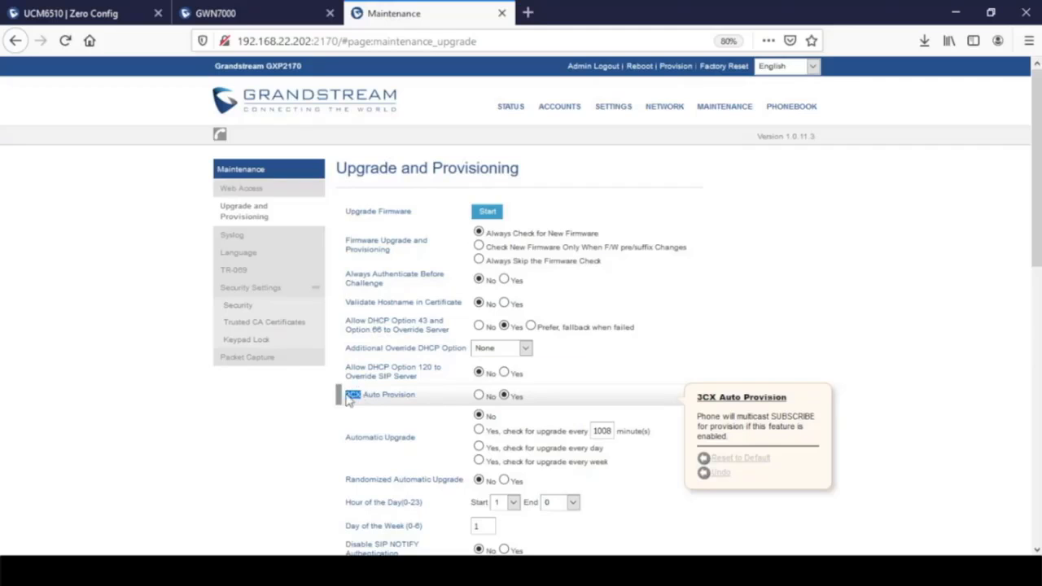
{"action": "left_click", "coordinate": [389, 394]}
{"action": "left_click_drag", "start_coordinate": [415, 395], "coordinate": [360, 394]}
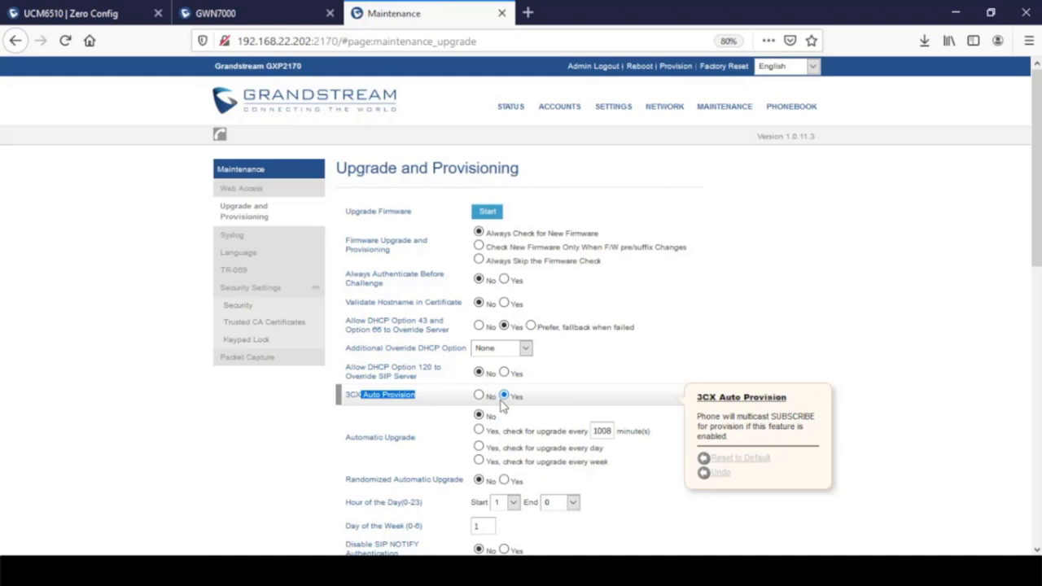
- Set User Protection to On in the phone's Config section
{"action": "scroll", "coordinate": [502, 407], "scroll_direction": "down", "scroll_amount": 10}
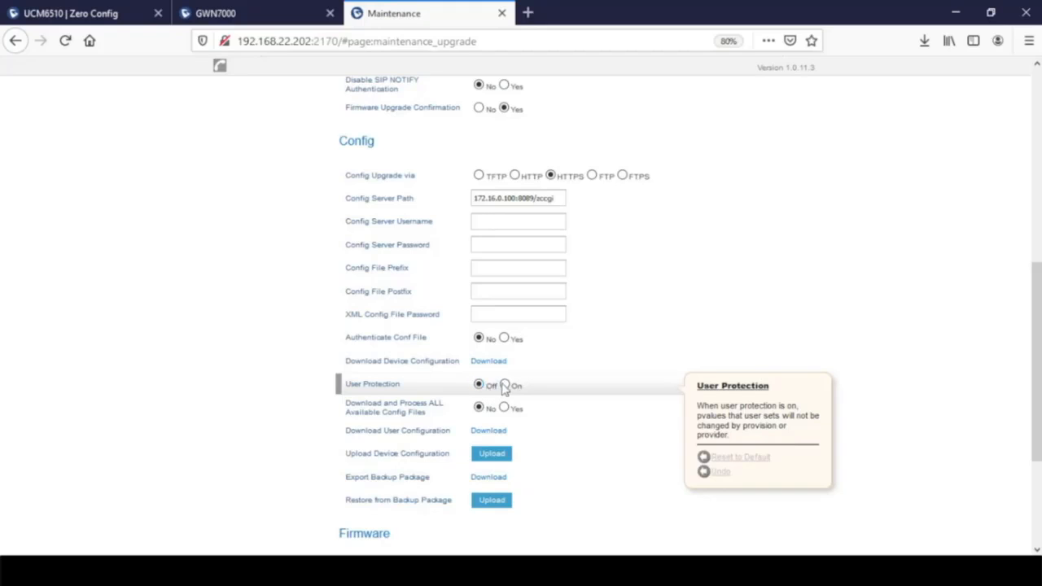
{"action": "left_click", "coordinate": [504, 386]}
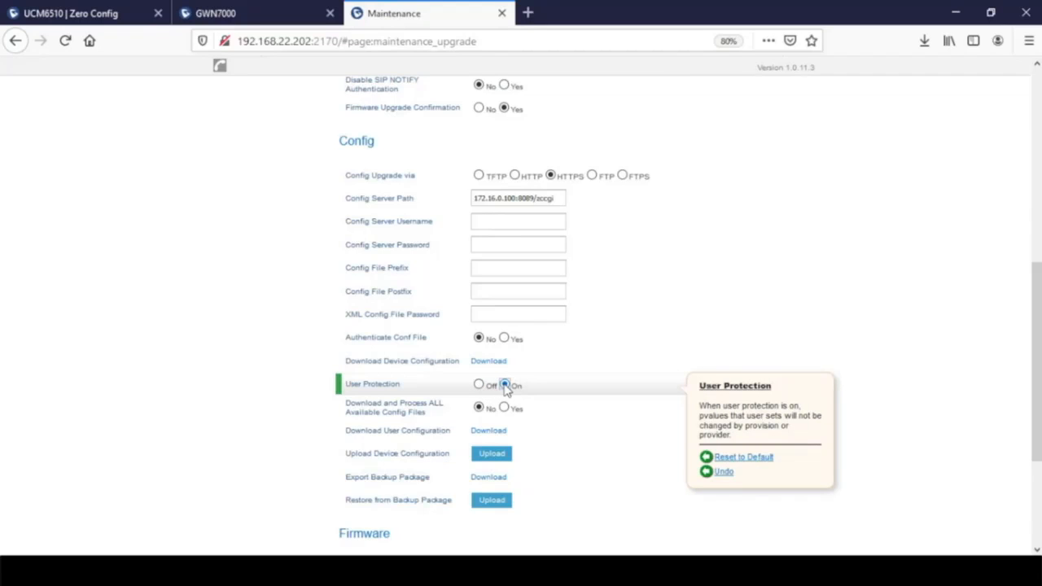